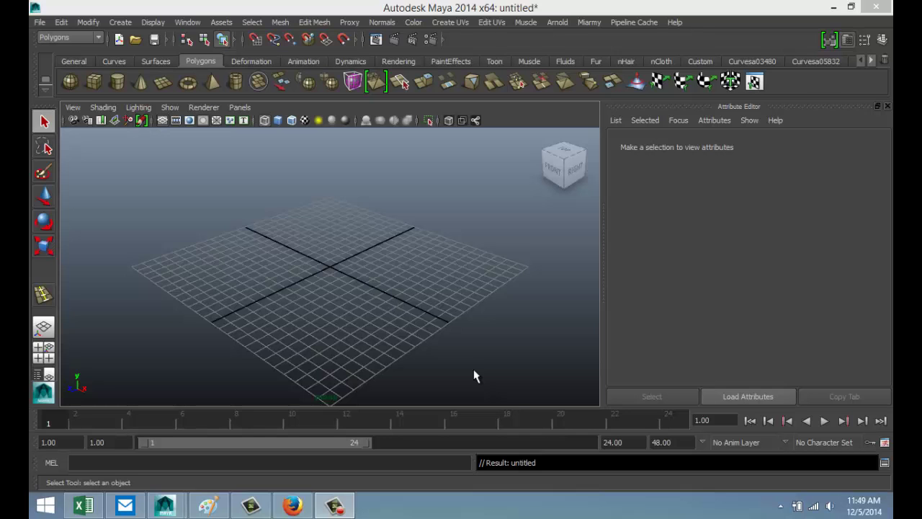
# - Create a polygon plane that covers the whole ground grid
pyautogui.keyDown('alt'); pyautogui.moveTo(474, 341); pyautogui.dragTo(433, 314); pyautogui.keyUp('alt')
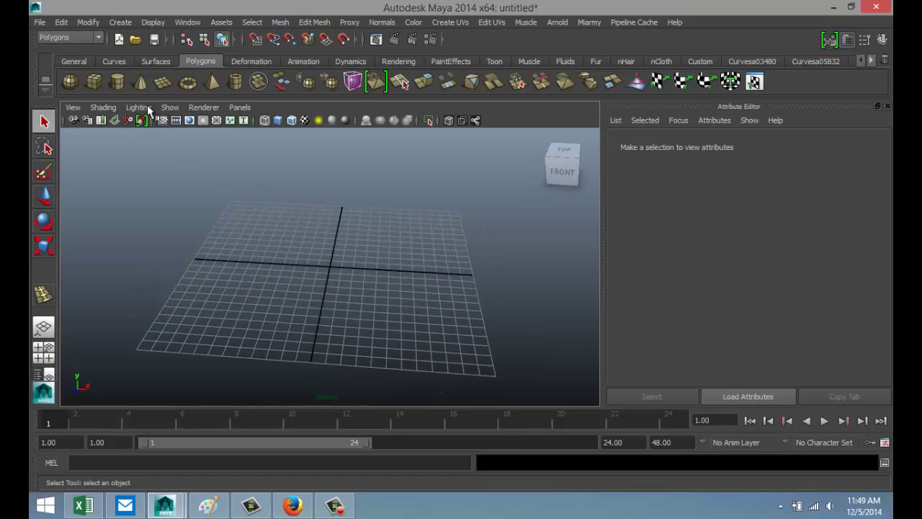
pyautogui.click(163, 81)
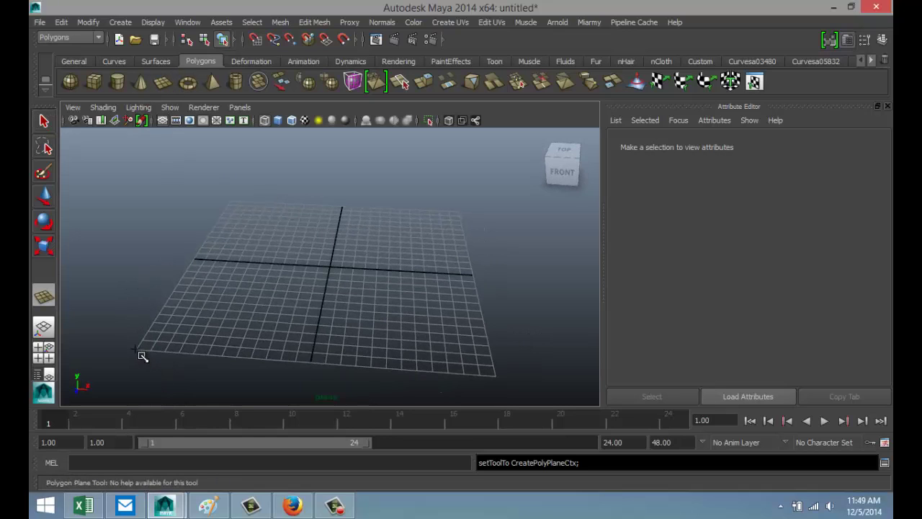
pyautogui.moveTo(141, 352); pyautogui.dragTo(460, 210)
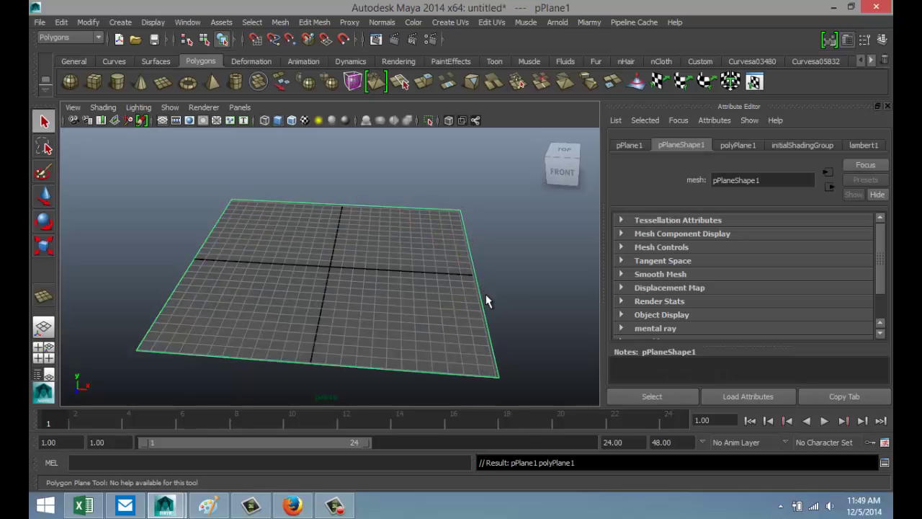
pyautogui.keyDown('alt'); pyautogui.moveTo(502, 299); pyautogui.dragTo(370, 255); pyautogui.keyUp('alt')
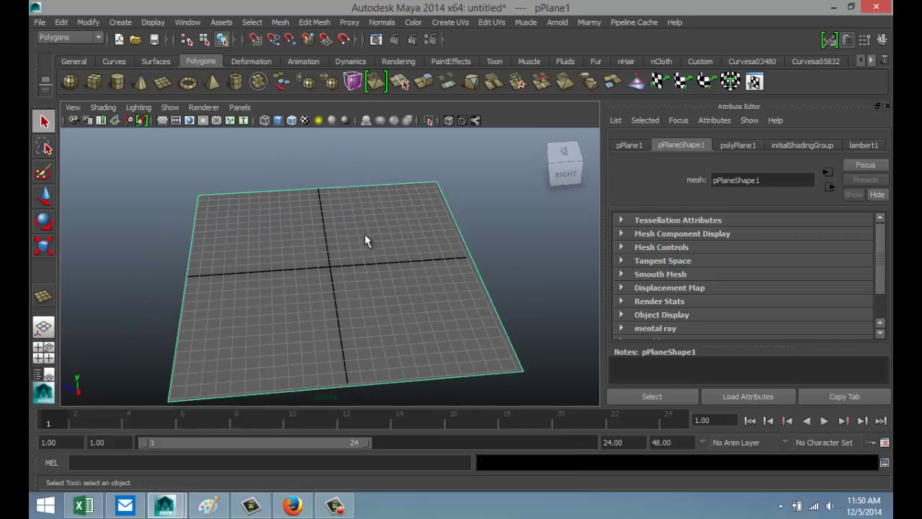
# - Insert two closely spaced edge loops running side to side near the back of the plane
pyautogui.click(314, 21)
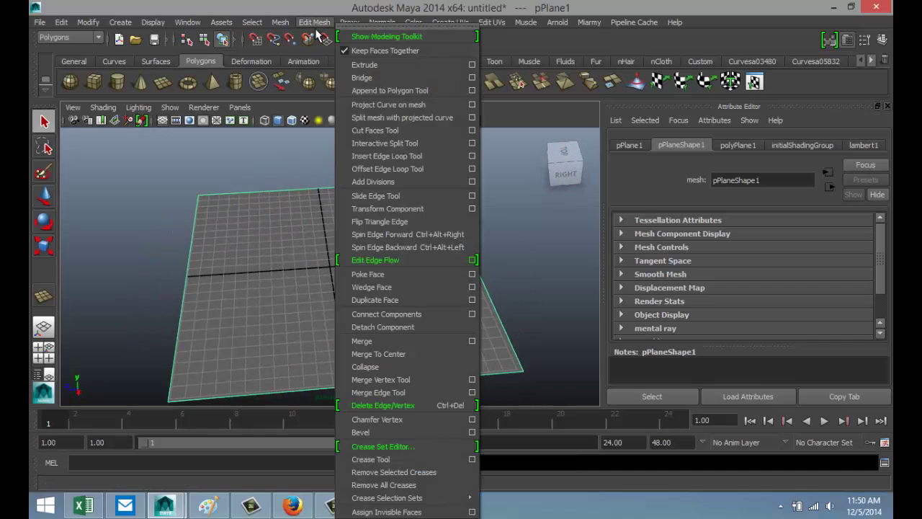
pyautogui.click(389, 153)
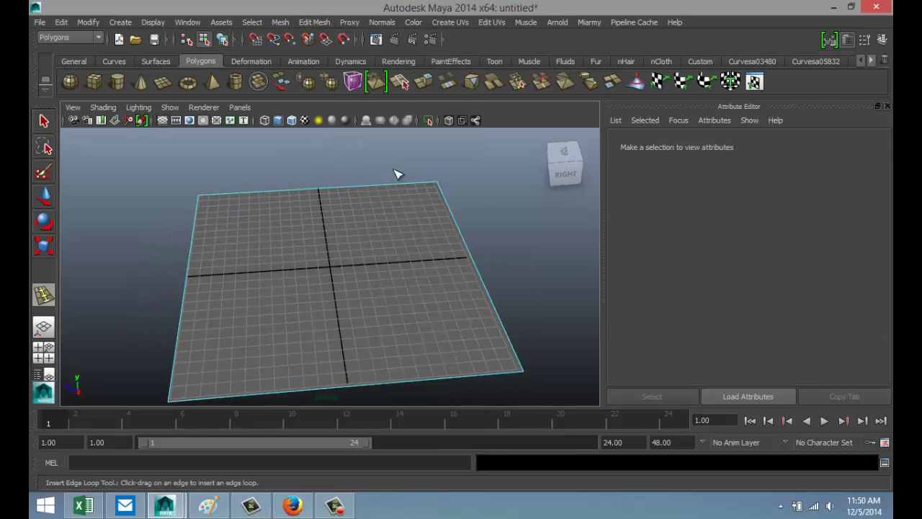
pyautogui.click(450, 382)
pyautogui.click(463, 376)
# - Insert closely spaced front-to-back edge loops on the plane, two left of the centre line and three right of it
pyautogui.keyDown('alt'); pyautogui.moveTo(209, 337); pyautogui.dragTo(339, 343); pyautogui.keyUp('alt')
pyautogui.keyDown('alt'); pyautogui.moveTo(339, 344); pyautogui.dragTo(329, 273, button='middle'); pyautogui.keyUp('alt')
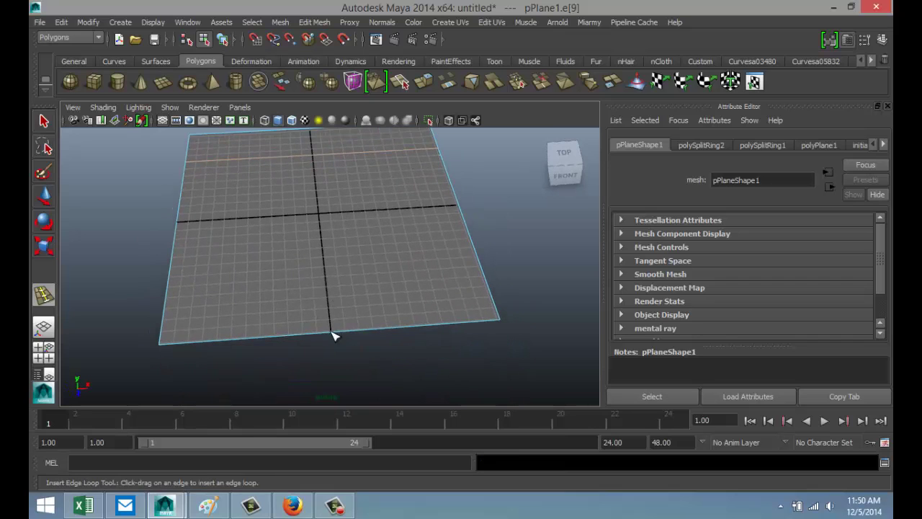
pyautogui.click(291, 337)
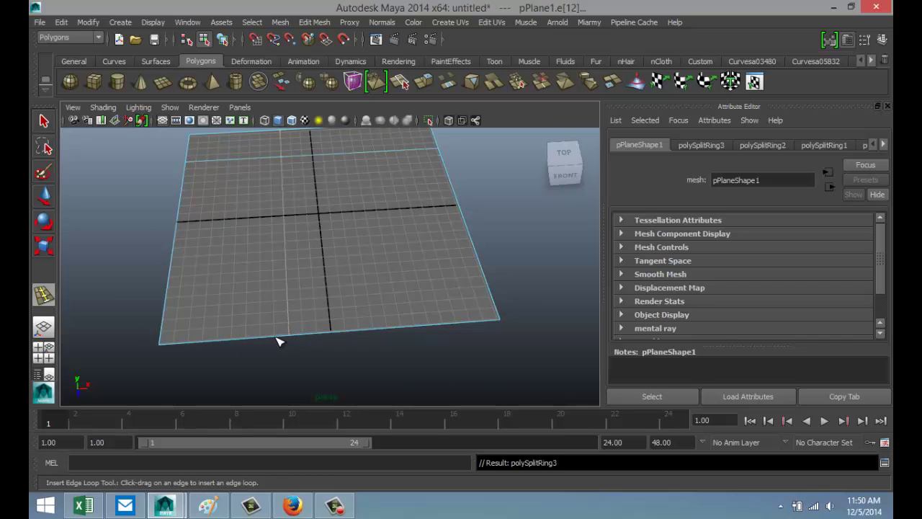
pyautogui.click(273, 336)
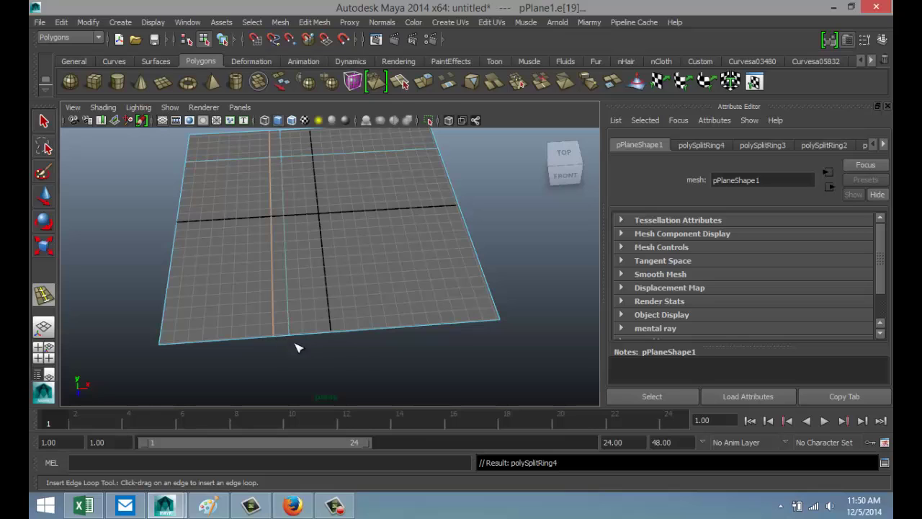
pyautogui.click(376, 332)
pyautogui.click(388, 328)
pyautogui.click(373, 329)
# - Insert two pairs of closely spaced side-to-side edge loops, one in front of and one behind the plane's centre line
pyautogui.keyDown('alt'); pyautogui.moveTo(531, 333); pyautogui.dragTo(381, 359); pyautogui.keyUp('alt')
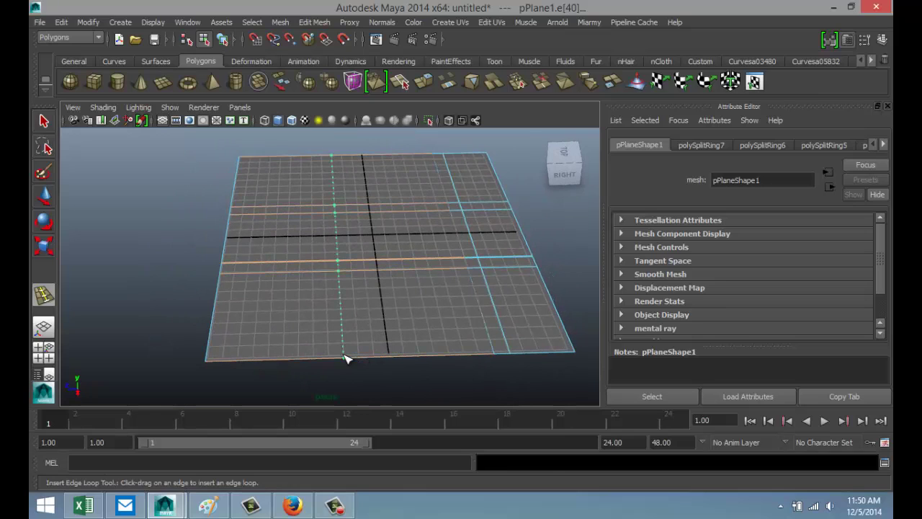
pyautogui.click(345, 357)
pyautogui.click(330, 358)
pyautogui.click(434, 356)
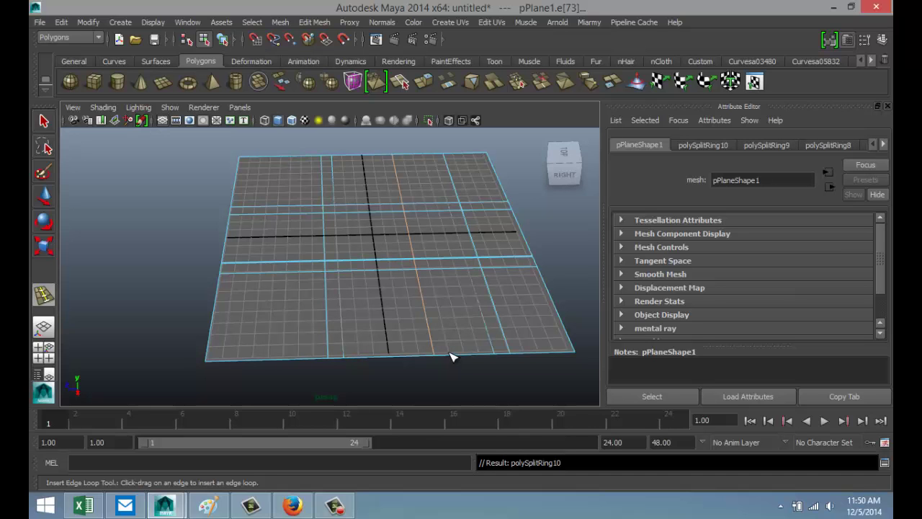
pyautogui.click(452, 357)
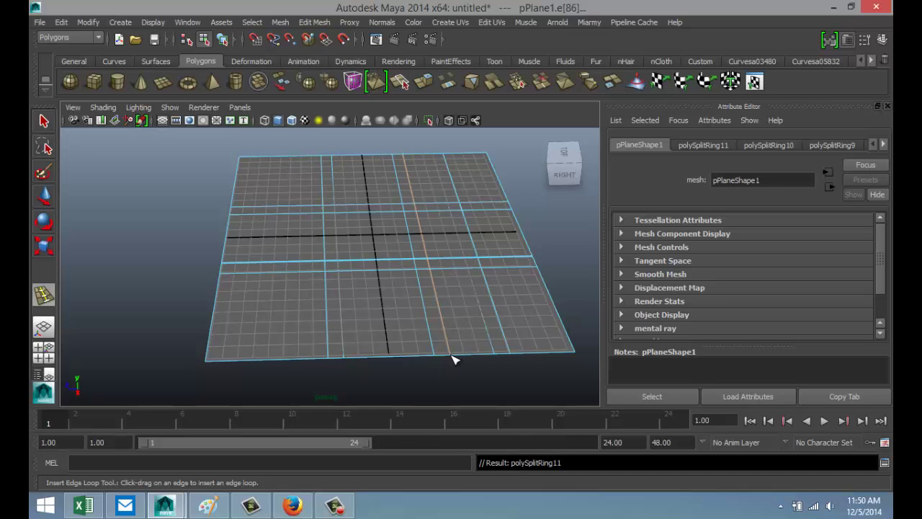
pyautogui.keyDown('alt'); pyautogui.moveTo(241, 333); pyautogui.dragTo(393, 350); pyautogui.keyUp('alt')
pyautogui.keyDown('alt'); pyautogui.moveTo(392, 350); pyautogui.dragTo(405, 376, button='middle'); pyautogui.keyUp('alt')
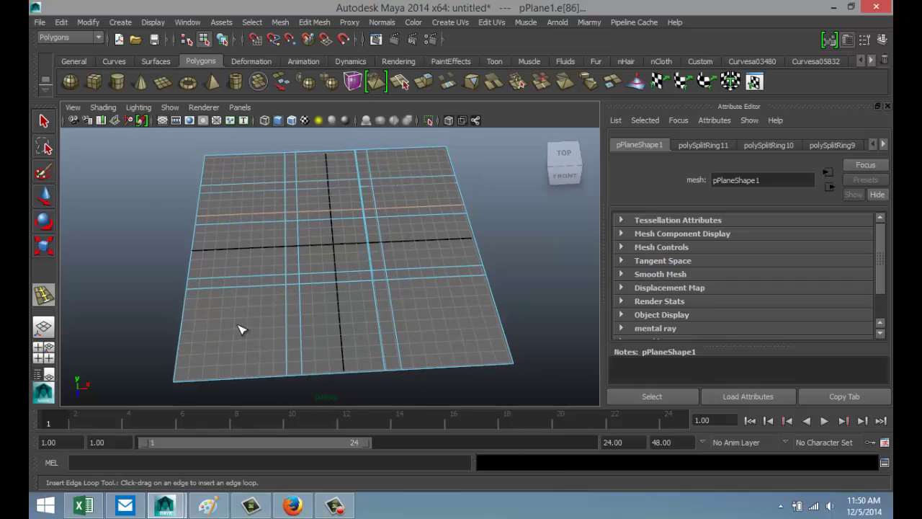
pyautogui.press('q')
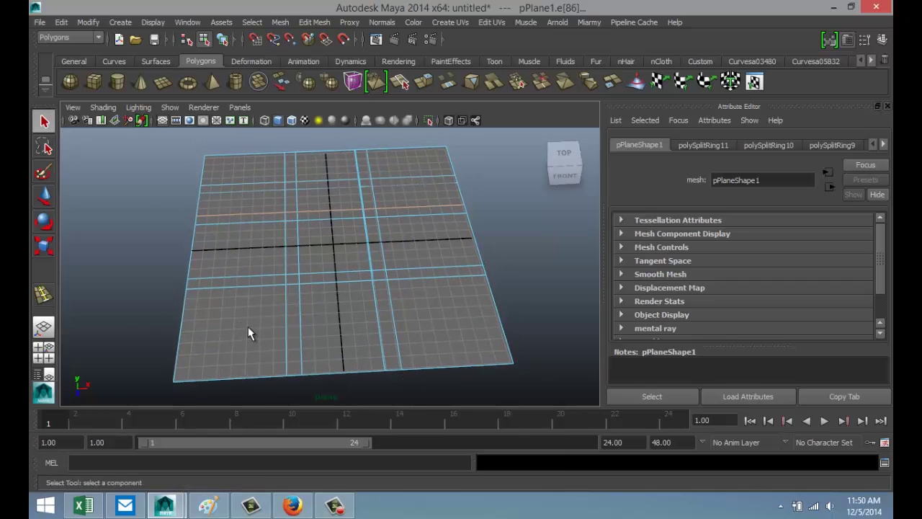
pyautogui.moveTo(248, 213); pyautogui.dragTo(254, 242, button='right')
pyautogui.click(261, 332)
pyautogui.click(259, 306)
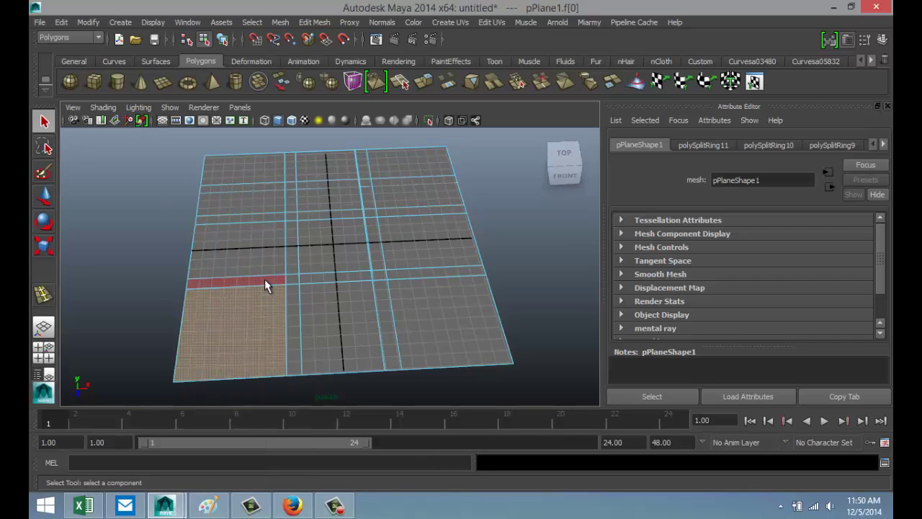
pyautogui.keyDown('shift'); pyautogui.click(431, 279); pyautogui.keyUp('shift')
pyautogui.keyDown('shift'); pyautogui.click(384, 298); pyautogui.keyUp('shift')
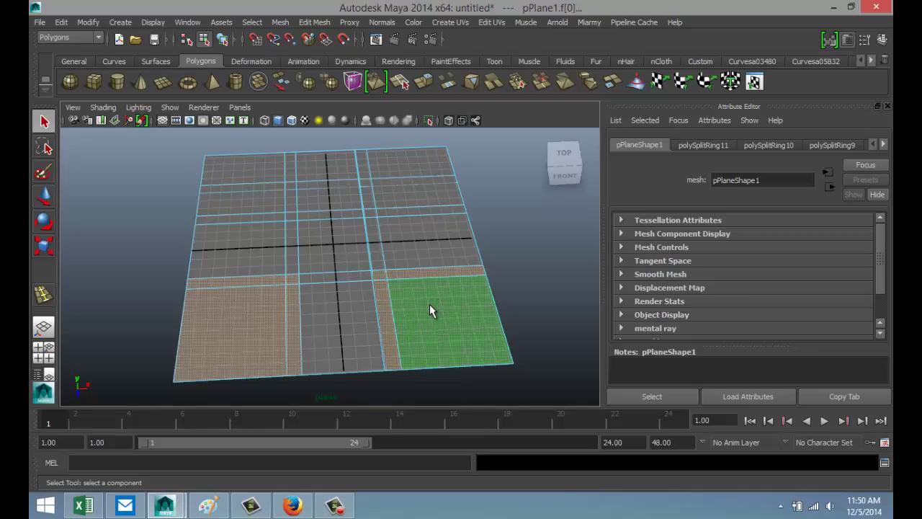
pyautogui.click(536, 368)
# - Delete the edges crossing the road strips, leaving an open cross between the four corner blocks
pyautogui.moveTo(295, 211); pyautogui.dragTo(295, 188, button='right')
pyautogui.click(350, 270)
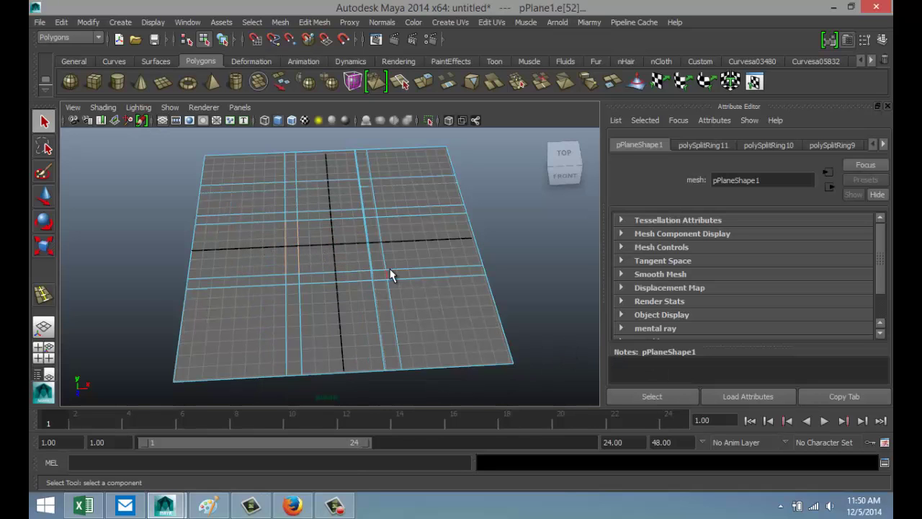
pyautogui.click(351, 246)
pyautogui.click(393, 245)
pyautogui.press('Delete')
pyautogui.click(343, 296)
pyautogui.press('Delete')
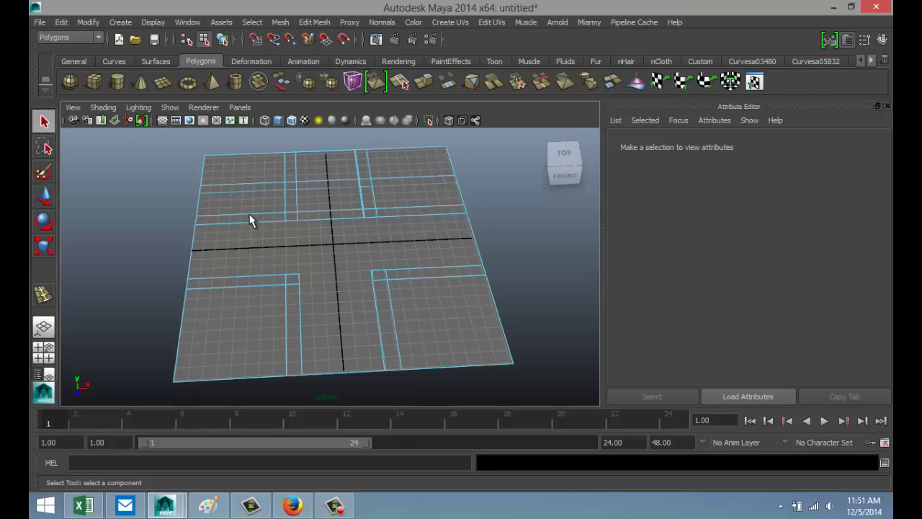
pyautogui.click(322, 238)
pyautogui.press('Delete')
# - Delete the leftover edges of the extra loops in the two back corner blocks and their narrow border strips
pyautogui.click(403, 210)
pyautogui.press('Delete')
pyautogui.click(415, 175)
pyautogui.press('Delete')
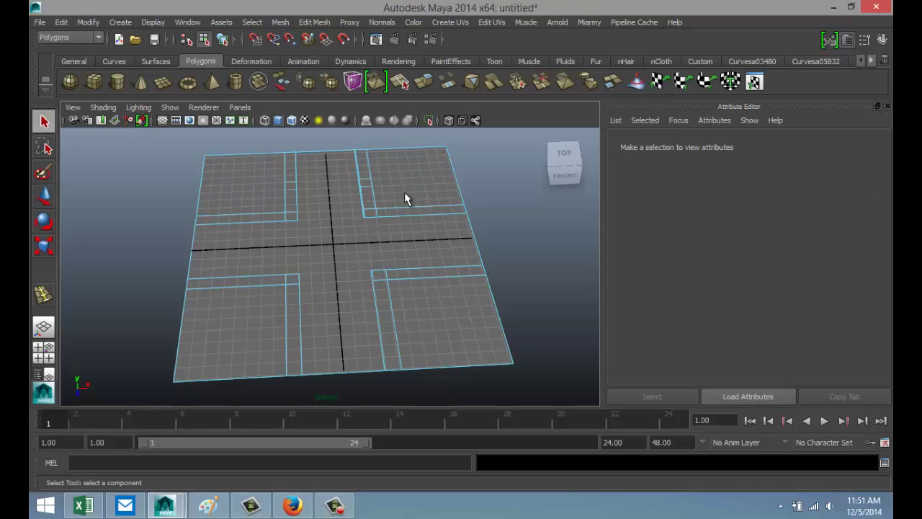
pyautogui.click(361, 209)
pyautogui.press('Delete')
pyautogui.click(372, 204)
pyautogui.press('Delete')
pyautogui.keyDown('alt'); pyautogui.moveTo(445, 268); pyautogui.dragTo(447, 263); pyautogui.keyUp('alt')
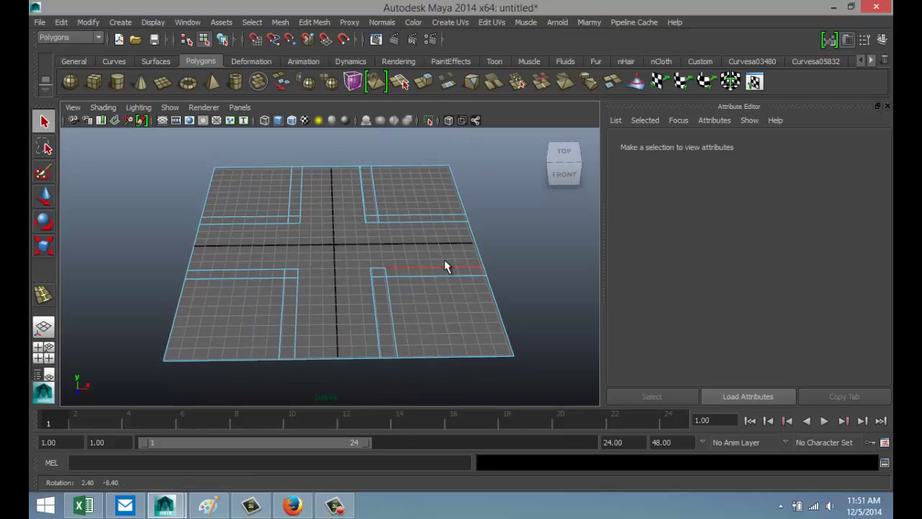
pyautogui.click(317, 22)
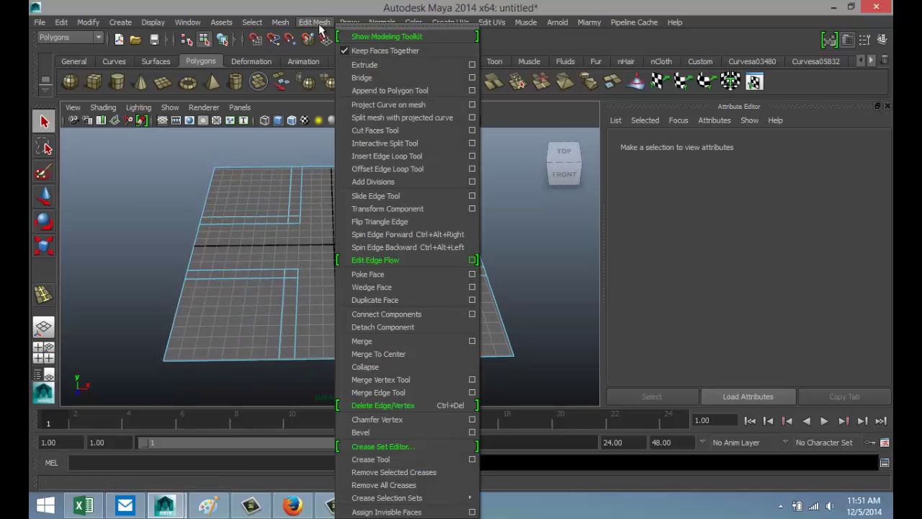
pyautogui.click(404, 156)
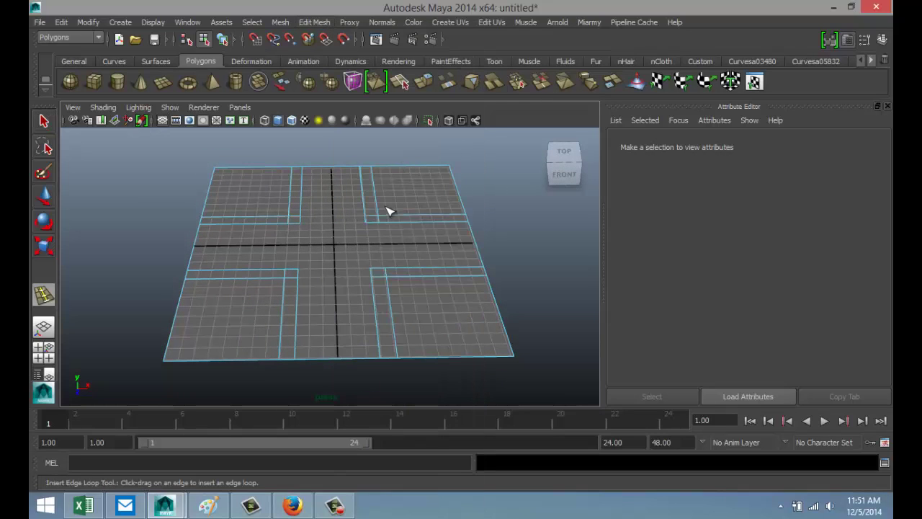
pyautogui.click(312, 361)
pyautogui.hotkey('ctrl', 'z')
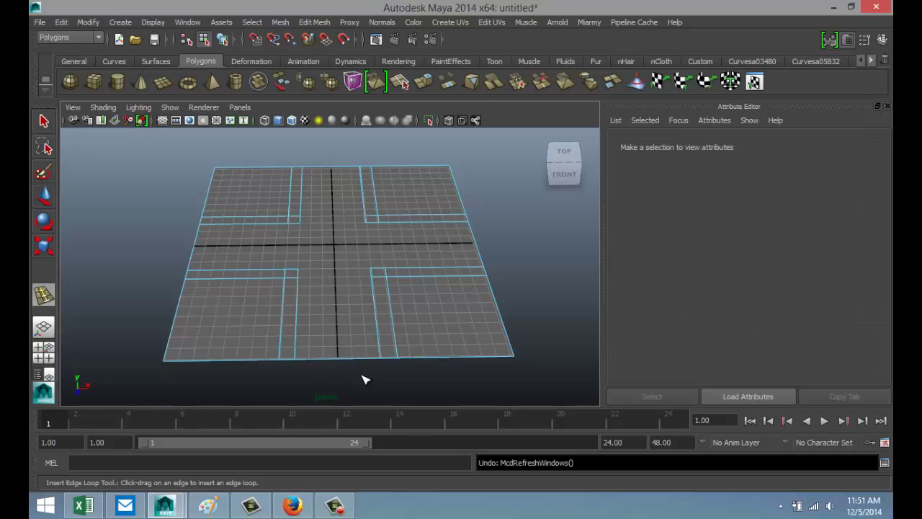
# - Switch the plane to face selection
pyautogui.moveTo(390, 377)
pyautogui.keyDown('alt'); pyautogui.mouseDown()
pyautogui.moveTo(387, 336)
pyautogui.moveTo(399, 382)
pyautogui.mouseUp(); pyautogui.keyUp('alt')
pyautogui.scroll(3, 395, 358)
pyautogui.scroll(-3, 394, 358)
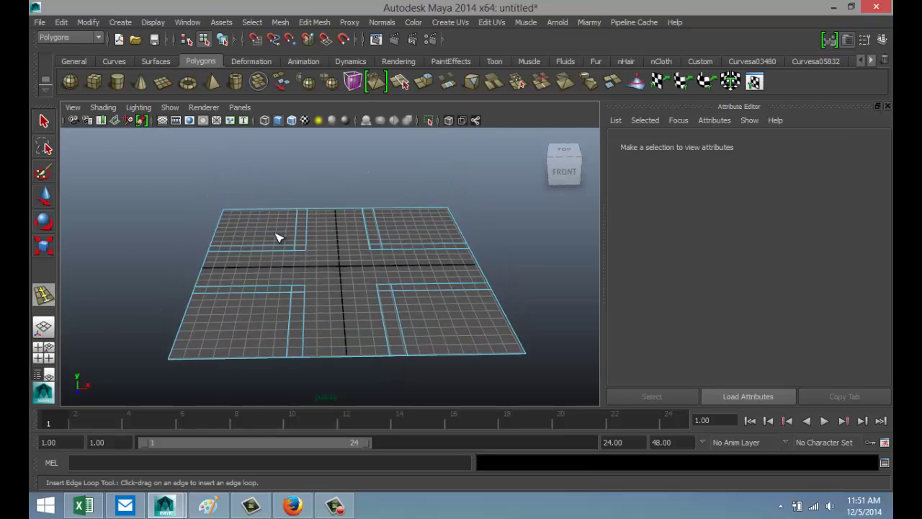
pyautogui.moveTo(272, 228)
pyautogui.mouseDown(button='right')
pyautogui.moveTo(310, 211)
pyautogui.moveTo(268, 232)
pyautogui.mouseUp(button='right')
pyautogui.keyDown('alt'); pyautogui.moveTo(325, 274); pyautogui.dragTo(344, 279); pyautogui.keyUp('alt')
pyautogui.click(271, 215)
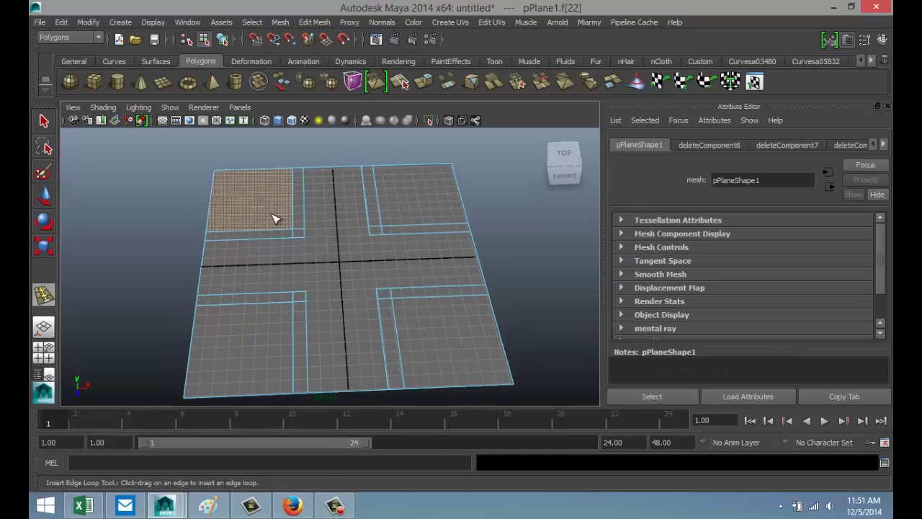
pyautogui.keyDown('shift'); pyautogui.click(302, 216); pyautogui.keyUp('shift')
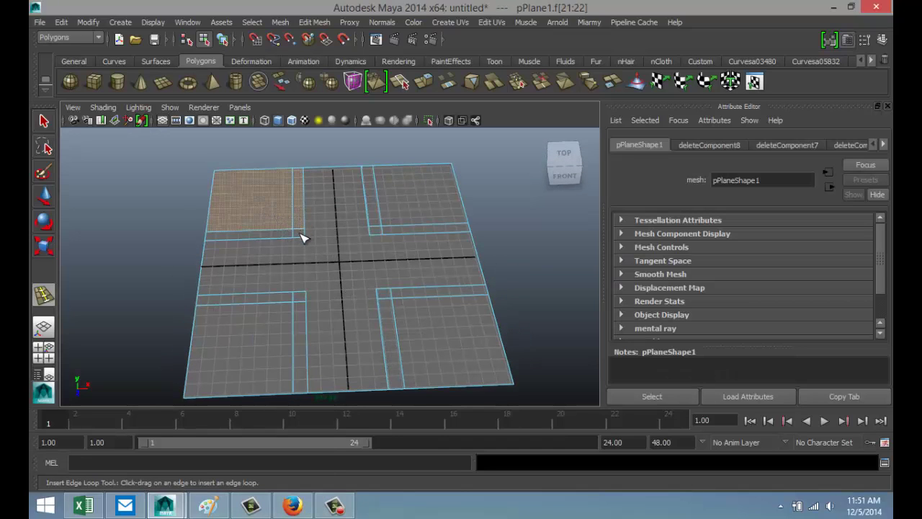
pyautogui.hotkey('ctrl', 'z')
pyautogui.hotkey('ctrl', 'z')
pyautogui.hotkey('ctrl', 'z')
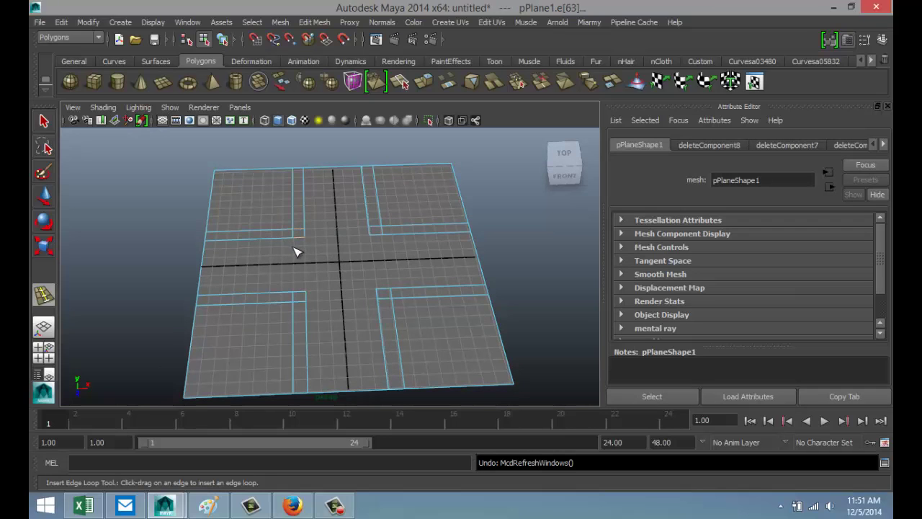
# - Extrude all faces of the four corner blocks, including their border strips, and raise them slightly above the cross-shaped road
pyautogui.press('q')
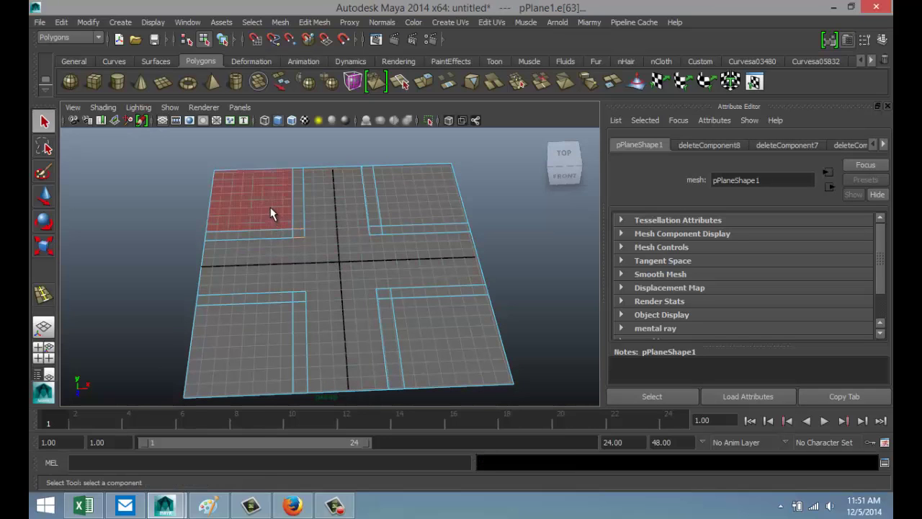
pyautogui.click(274, 216)
pyautogui.keyDown('shift'); pyautogui.click(302, 213); pyautogui.keyUp('shift')
pyautogui.keyDown('shift'); pyautogui.click(299, 232); pyautogui.keyUp('shift')
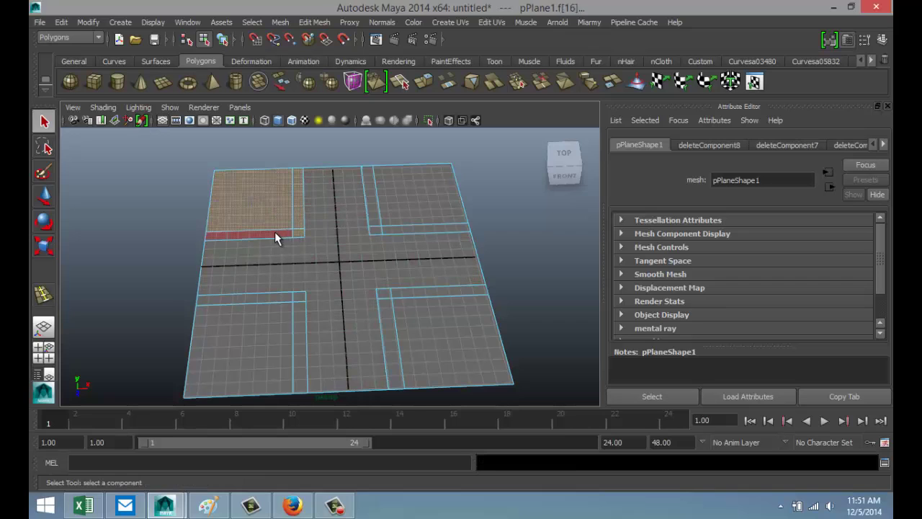
pyautogui.keyDown('shift'); pyautogui.click(398, 218); pyautogui.keyUp('shift')
pyautogui.keyDown('shift'); pyautogui.click(442, 325); pyautogui.keyUp('shift')
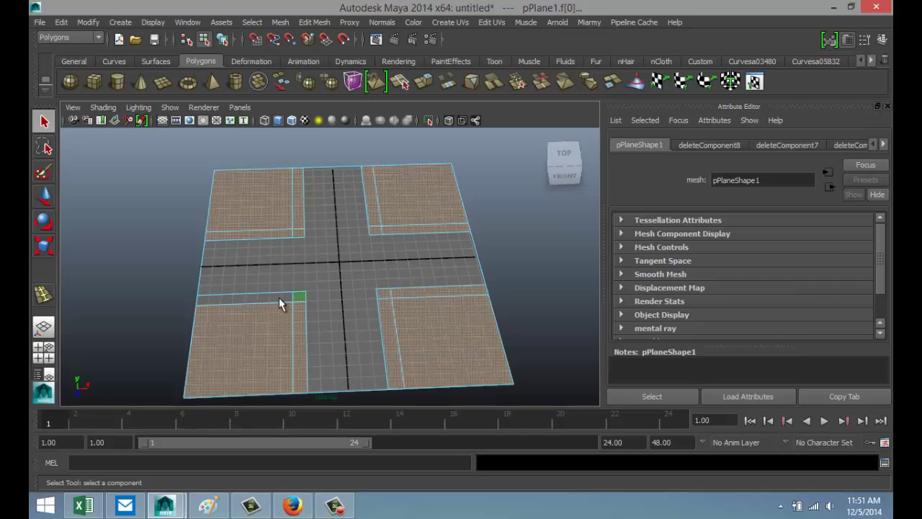
pyautogui.click(315, 23)
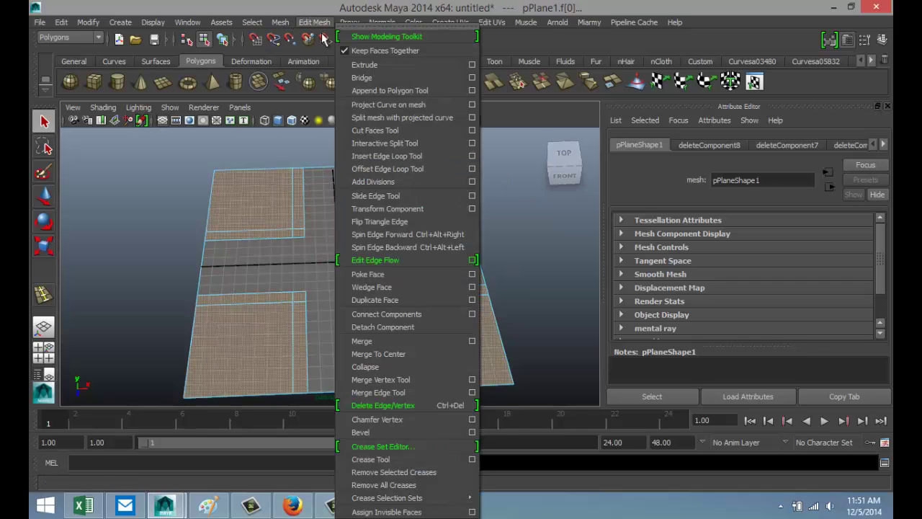
pyautogui.click(366, 65)
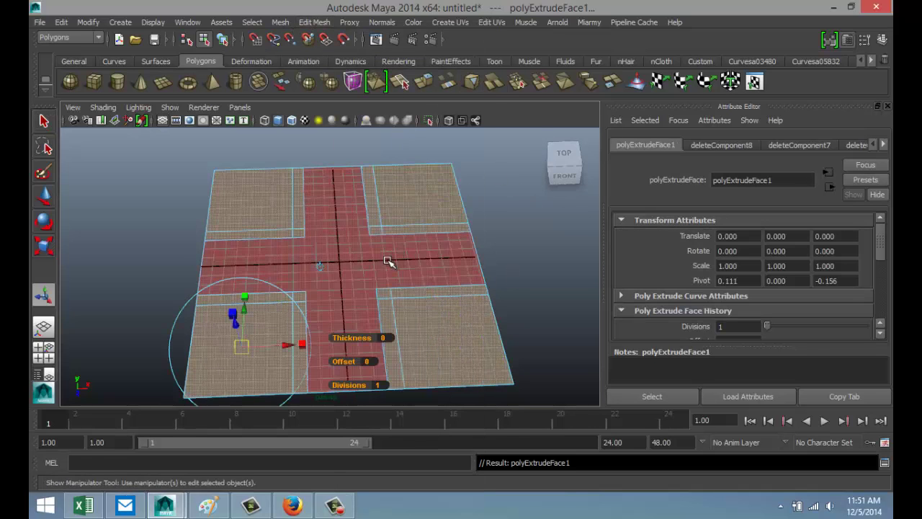
pyautogui.press('w')
pyautogui.moveTo(342, 240); pyautogui.dragTo(339, 231)
pyautogui.scroll(3, 354, 271)
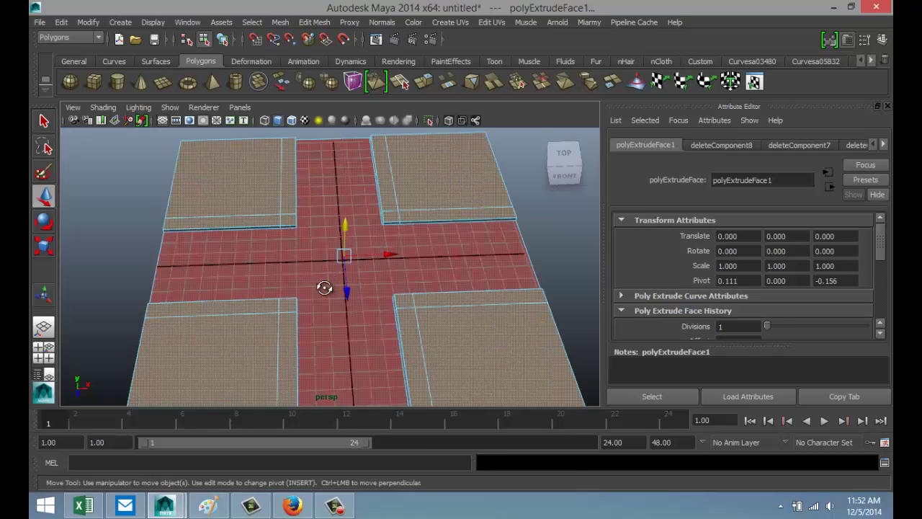
# - Bevel the upper edges facing the road on all four raised corner blocks
pyautogui.scroll(-4, 325, 281)
pyautogui.moveTo(235, 225); pyautogui.dragTo(242, 187, button='right')
pyautogui.click(248, 226)
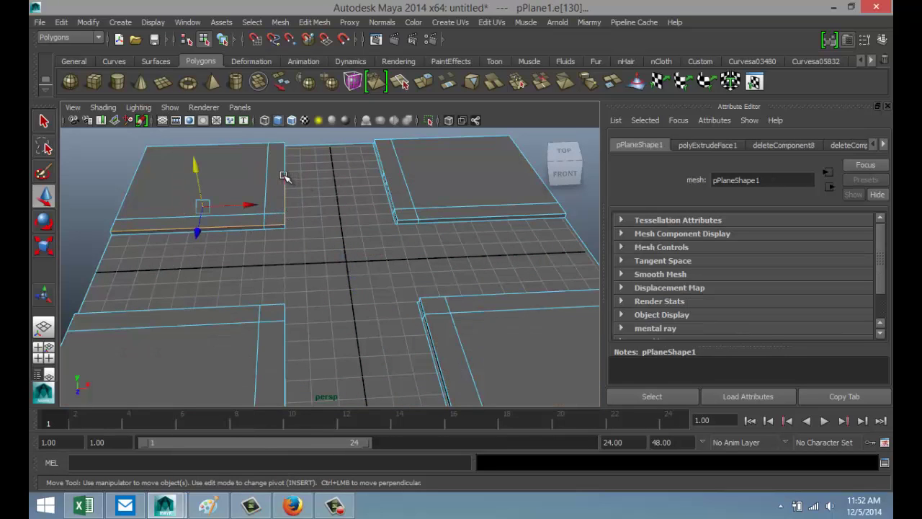
pyautogui.keyDown('shift'); pyautogui.click(284, 166); pyautogui.keyUp('shift')
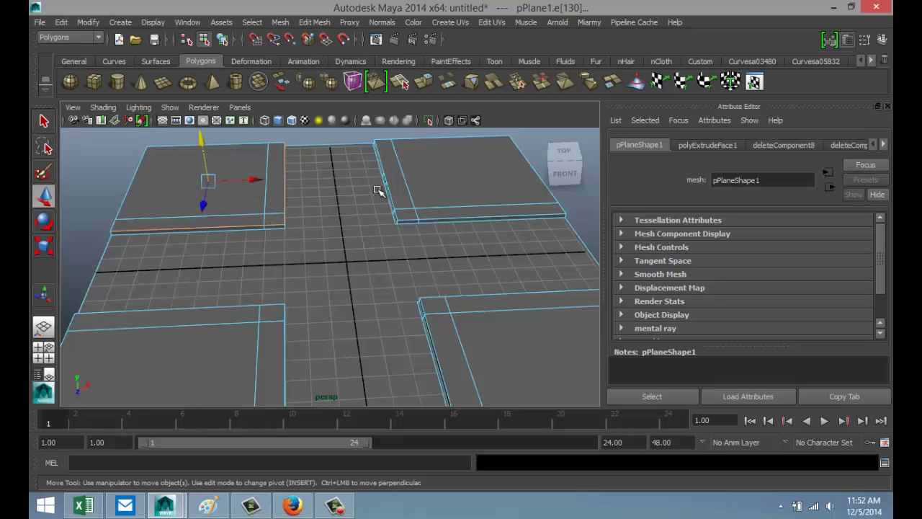
pyautogui.keyDown('shift'); pyautogui.click(379, 152); pyautogui.keyUp('shift')
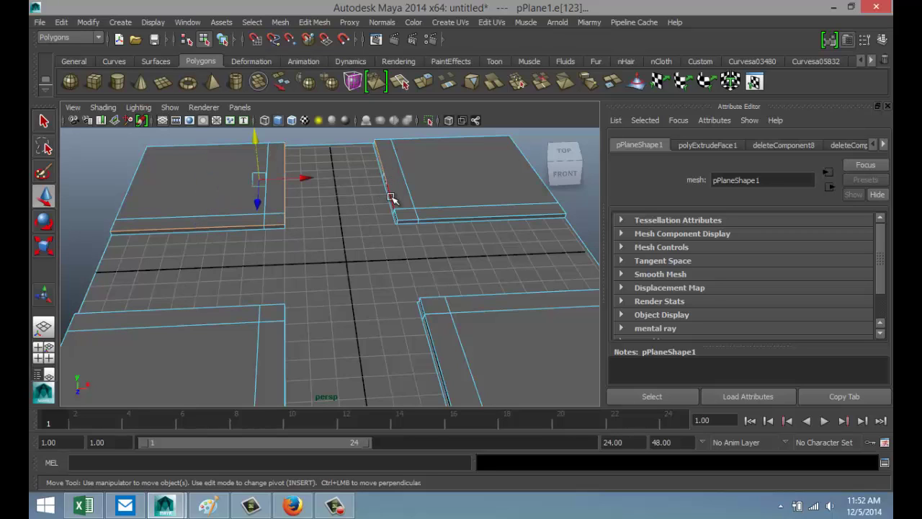
pyautogui.keyDown('shift'); pyautogui.click(413, 217); pyautogui.keyUp('shift')
pyautogui.keyDown('shift'); pyautogui.click(431, 217); pyautogui.keyUp('shift')
pyautogui.keyDown('alt'); pyautogui.moveTo(366, 224); pyautogui.dragTo(389, 218); pyautogui.keyUp('alt')
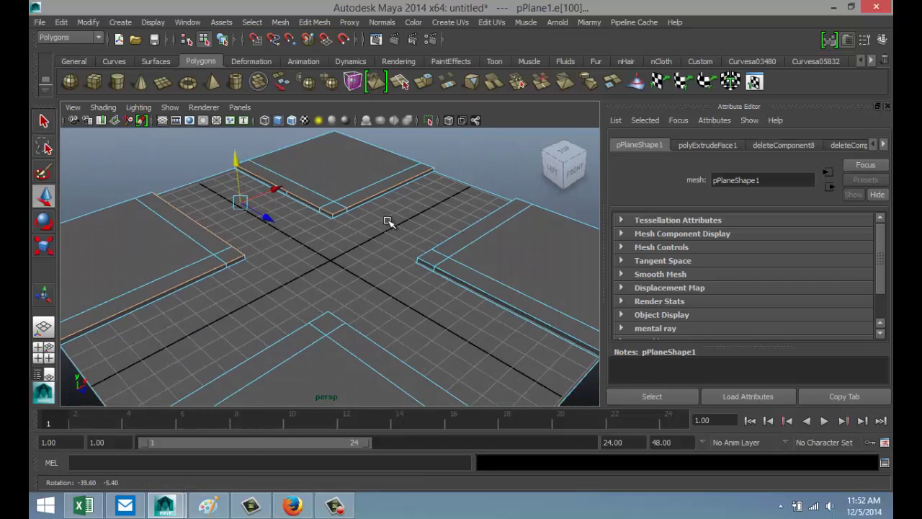
pyautogui.keyDown('shift'); pyautogui.click(455, 276); pyautogui.keyUp('shift')
pyautogui.keyDown('shift'); pyautogui.click(449, 238); pyautogui.keyUp('shift')
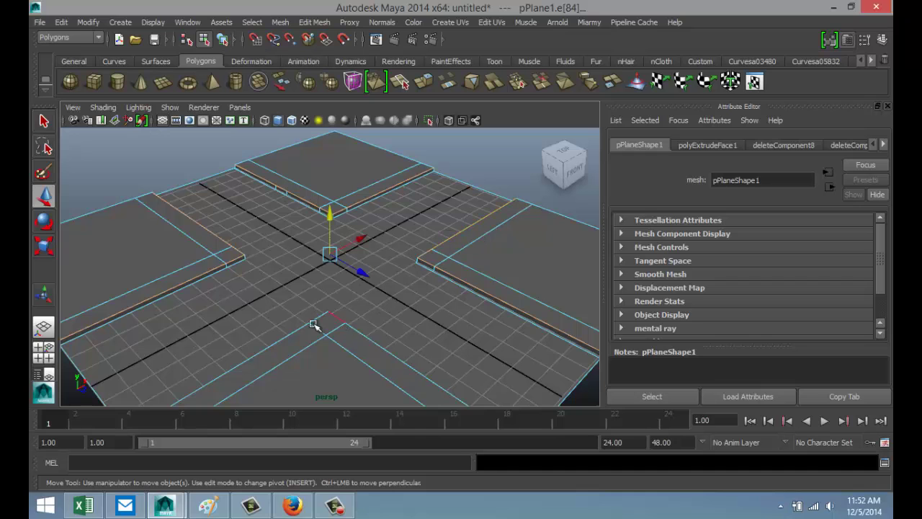
pyautogui.keyDown('shift'); pyautogui.click(305, 326); pyautogui.keyUp('shift')
pyautogui.keyDown('shift'); pyautogui.click(358, 332); pyautogui.keyUp('shift')
pyautogui.keyDown('alt'); pyautogui.moveTo(428, 332); pyautogui.dragTo(362, 324); pyautogui.keyUp('alt')
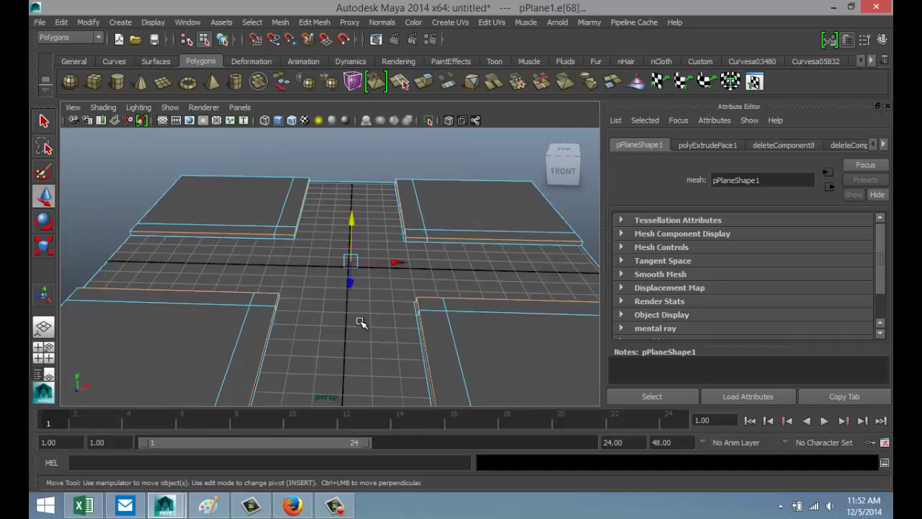
pyautogui.click(320, 21)
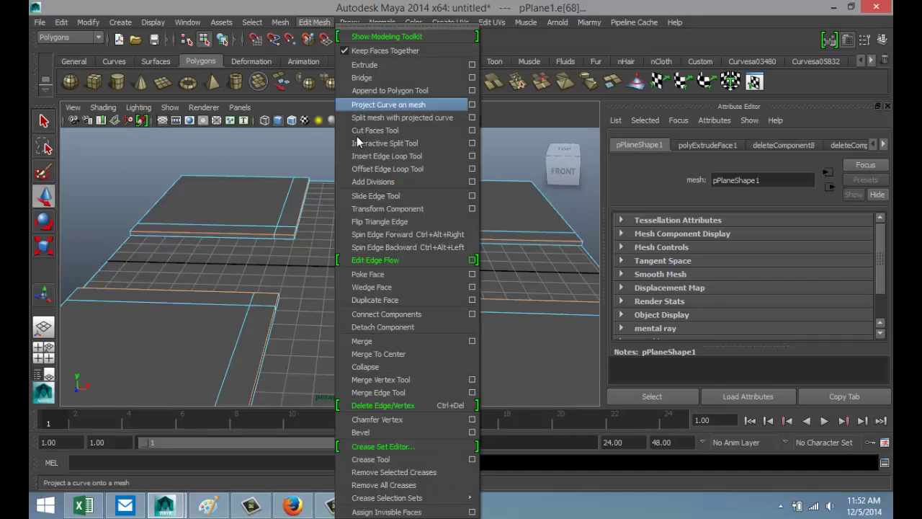
pyautogui.click(389, 431)
# - Set the block edge bevel to 4 segments
pyautogui.keyDown('alt'); pyautogui.moveTo(385, 414); pyautogui.dragTo(372, 336); pyautogui.keyUp('alt')
pyautogui.keyDown('alt'); pyautogui.moveTo(476, 344); pyautogui.dragTo(508, 333); pyautogui.keyUp('alt')
pyautogui.moveTo(774, 263); pyautogui.dragTo(793, 265)
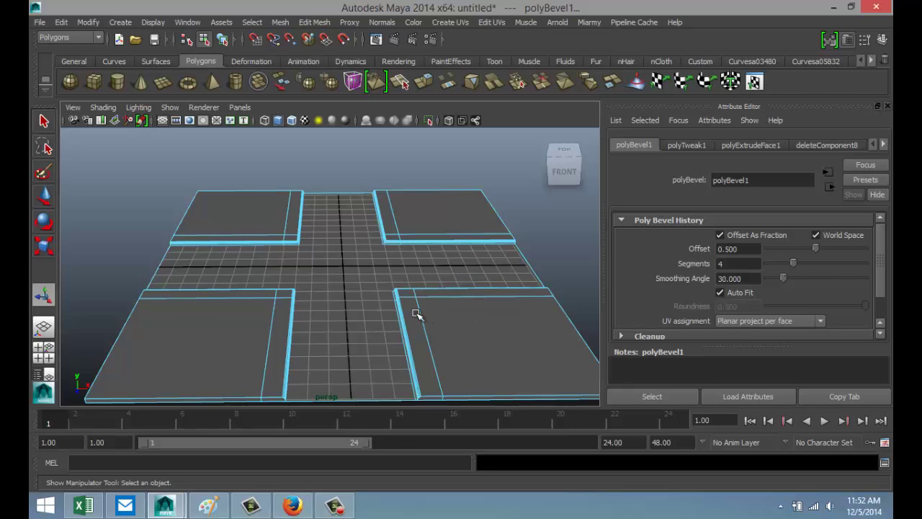
# - Create a polygon cube as a low box on the front-left corner block
pyautogui.keyDown('alt'); pyautogui.moveTo(257, 285); pyautogui.dragTo(304, 220, button='middle'); pyautogui.keyUp('alt')
pyautogui.keyDown('alt'); pyautogui.moveTo(411, 304); pyautogui.dragTo(356, 317); pyautogui.keyUp('alt')
pyautogui.click(96, 84)
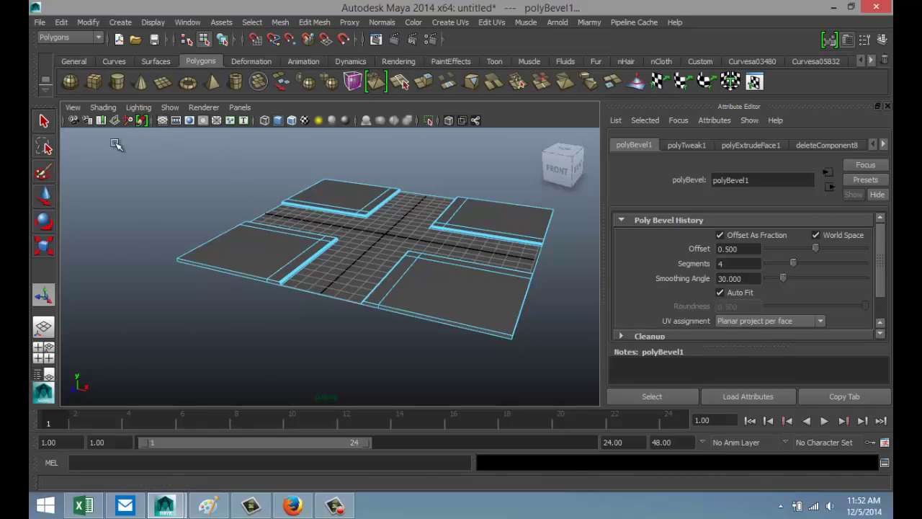
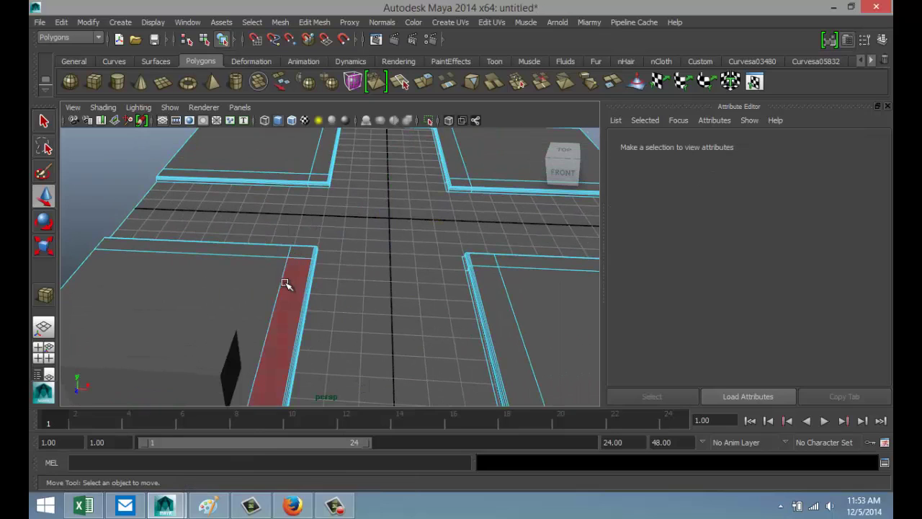
# - Extrude the narrow border strip faces along the road sides of all four corner blocks
pyautogui.click(284, 284)
pyautogui.click(267, 252)
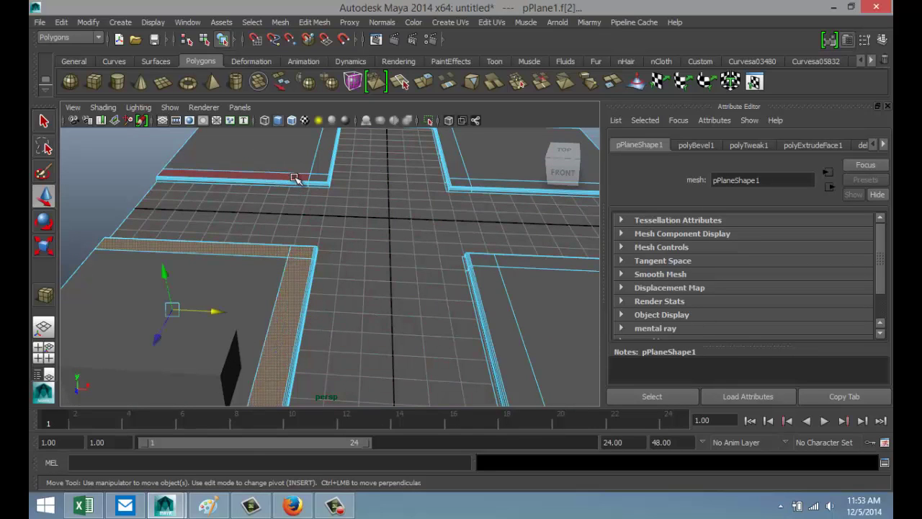
pyautogui.keyDown('shift'); pyautogui.click(314, 178); pyautogui.keyUp('shift')
pyautogui.keyDown('shift'); pyautogui.click(324, 166); pyautogui.keyUp('shift')
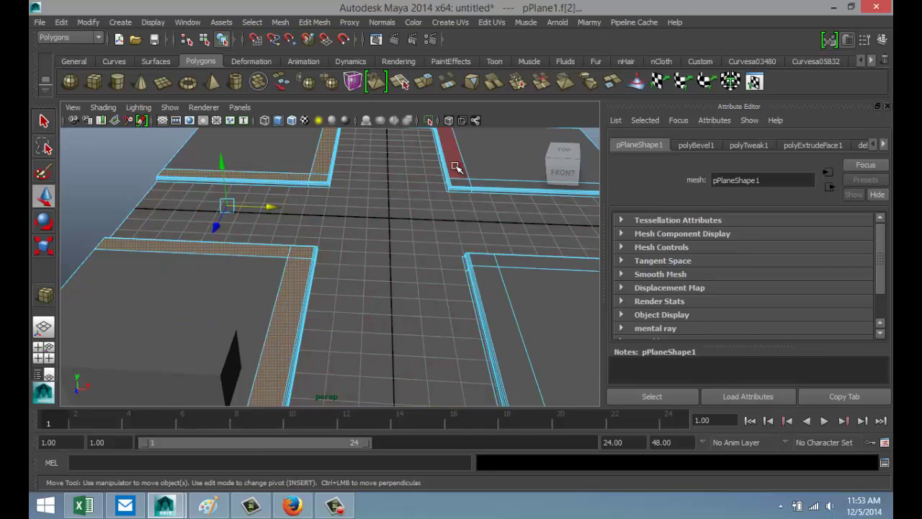
pyautogui.keyDown('shift'); pyautogui.click(457, 170); pyautogui.keyUp('shift')
pyautogui.keyDown('shift'); pyautogui.click(484, 292); pyautogui.keyUp('shift')
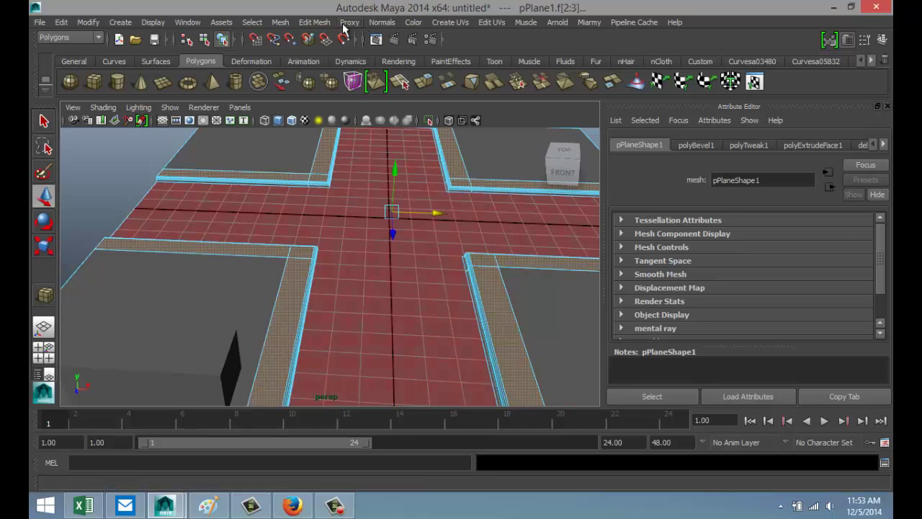
pyautogui.click(320, 23)
pyautogui.click(382, 65)
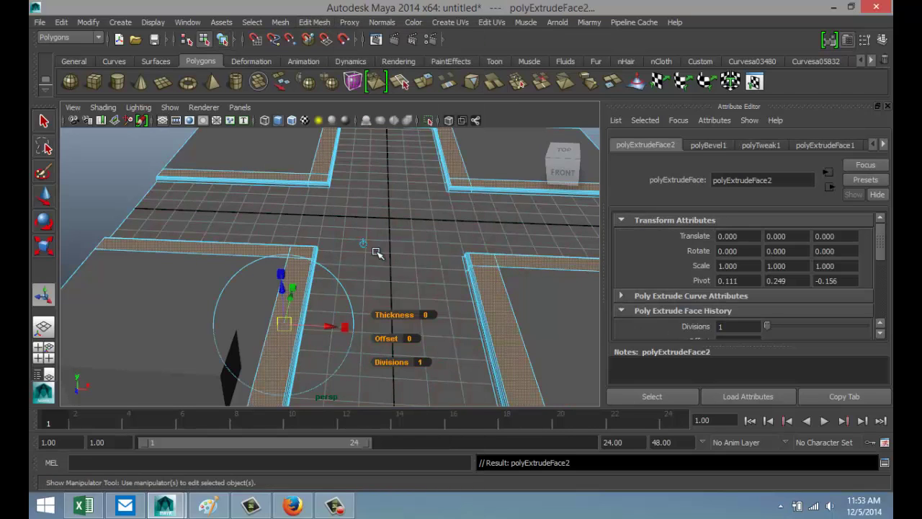
pyautogui.keyDown('alt'); pyautogui.moveTo(355, 293); pyautogui.dragTo(247, 364); pyautogui.keyUp('alt')
pyautogui.click(389, 317)
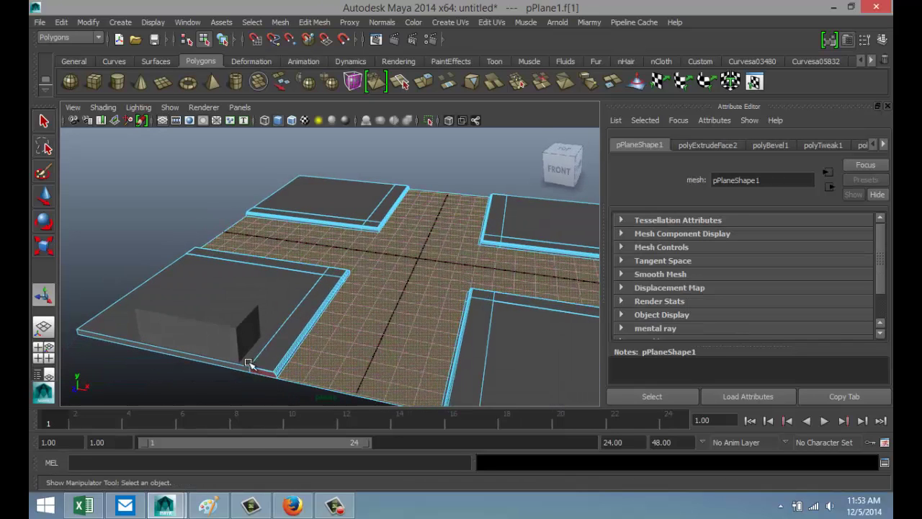
# - Scale the box on the front-left corner block to about twice its height, reduce its depth, and raise it to stand on the block
pyautogui.click(224, 329)
pyautogui.moveTo(220, 325); pyautogui.dragTo(257, 207, button='right')
pyautogui.click(258, 351)
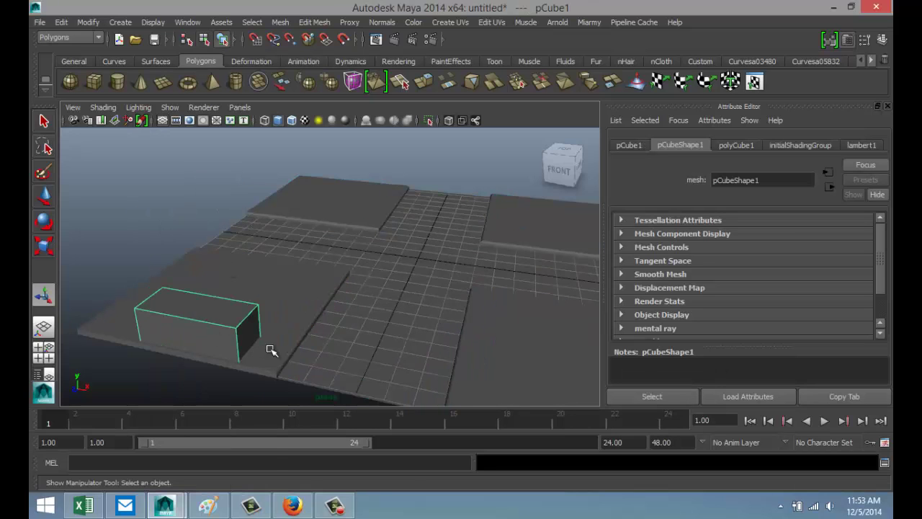
pyautogui.press('w')
pyautogui.moveTo(247, 329); pyautogui.dragTo(235, 369)
pyautogui.press('r')
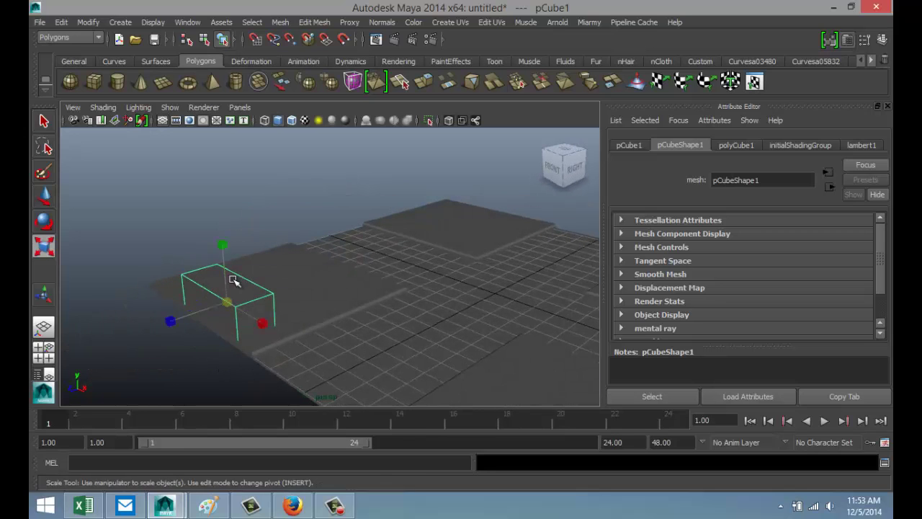
pyautogui.moveTo(223, 248); pyautogui.dragTo(219, 214)
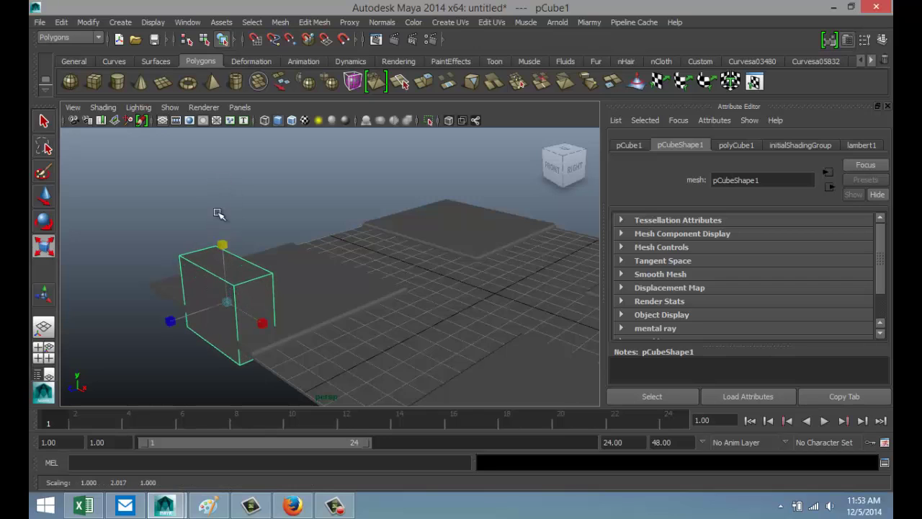
pyautogui.moveTo(170, 321); pyautogui.dragTo(206, 307)
pyautogui.press('w')
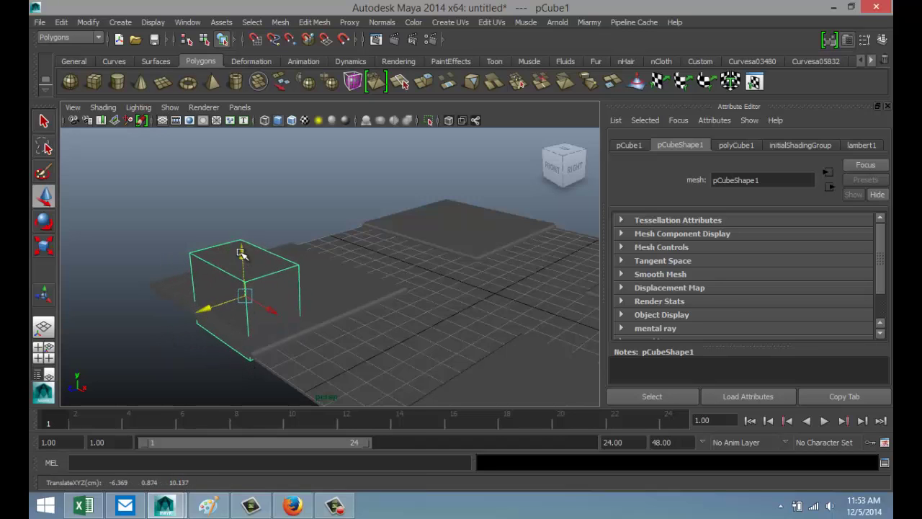
pyautogui.moveTo(242, 252); pyautogui.dragTo(243, 233)
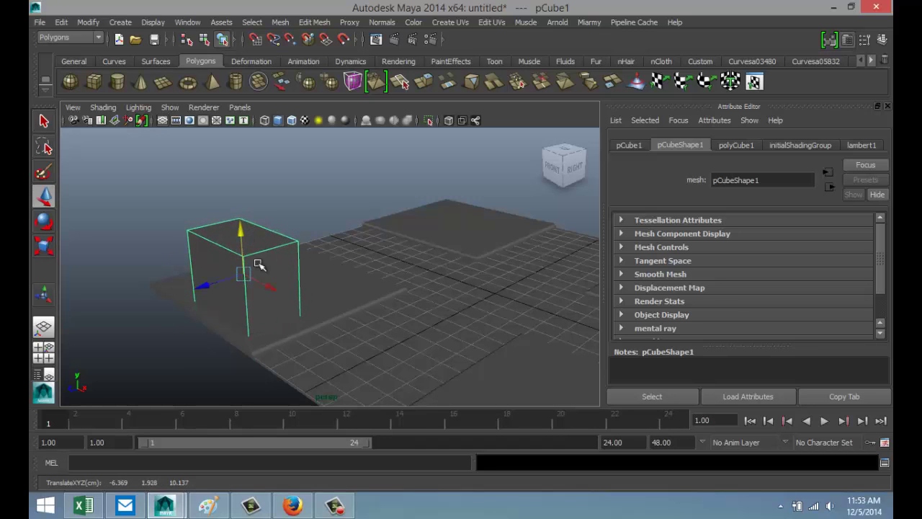
# - Extrude the box's right side face and scale it inward, flattening it vertically into a smaller inset rectangle
pyautogui.moveTo(367, 326)
pyautogui.keyDown('alt'); pyautogui.mouseDown()
pyautogui.moveTo(365, 342)
pyautogui.moveTo(350, 321)
pyautogui.moveTo(372, 354)
pyautogui.moveTo(412, 379)
pyautogui.moveTo(381, 384)
pyautogui.moveTo(391, 339)
pyautogui.moveTo(362, 320)
pyautogui.mouseUp(); pyautogui.keyUp('alt')
pyautogui.scroll(2, 382, 387)
pyautogui.moveTo(364, 211); pyautogui.dragTo(368, 243, button='right')
pyautogui.click(377, 291)
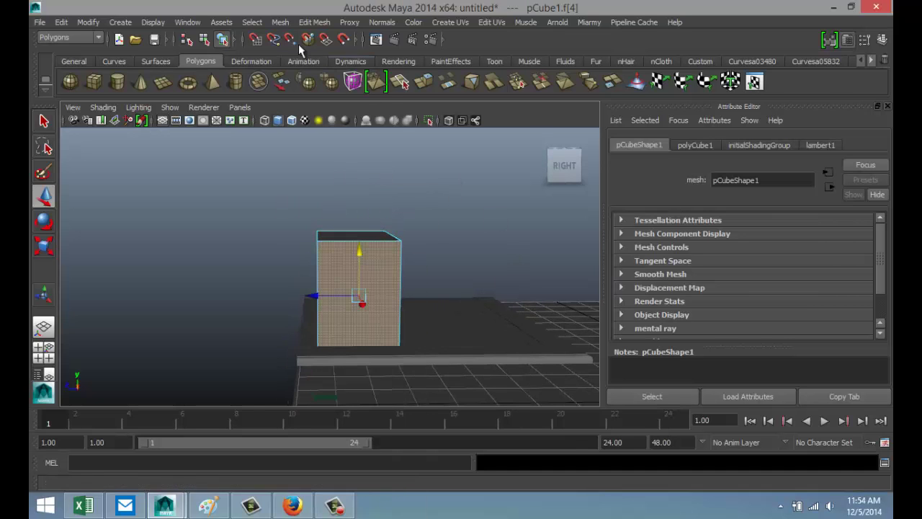
pyautogui.click(313, 22)
pyautogui.click(377, 65)
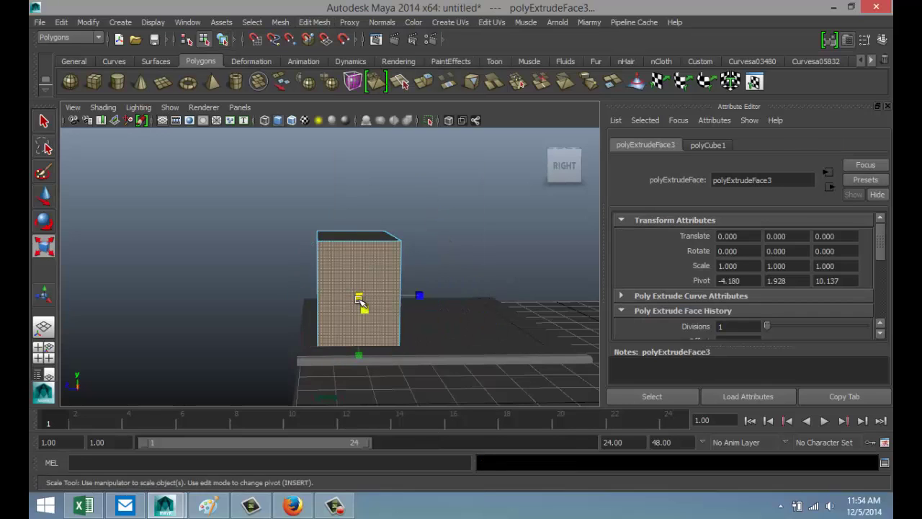
pyautogui.moveTo(359, 296); pyautogui.dragTo(335, 297)
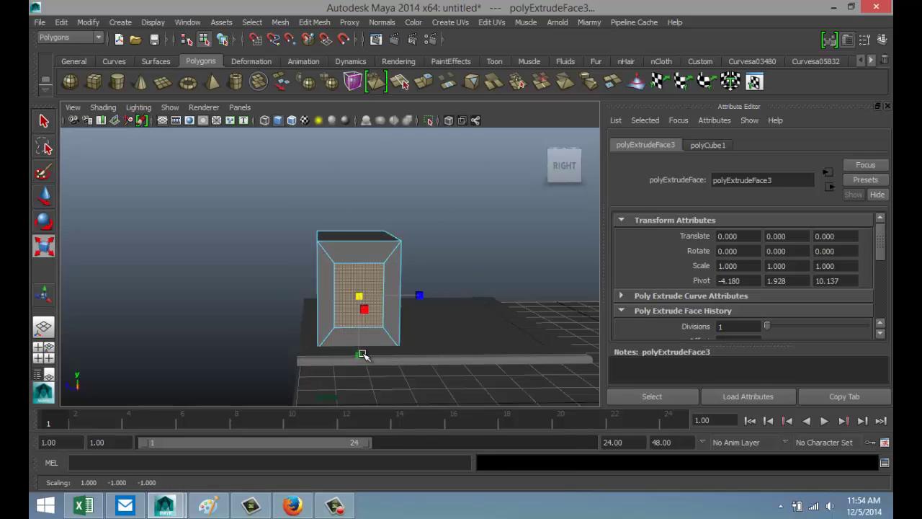
pyautogui.moveTo(360, 354); pyautogui.dragTo(357, 326)
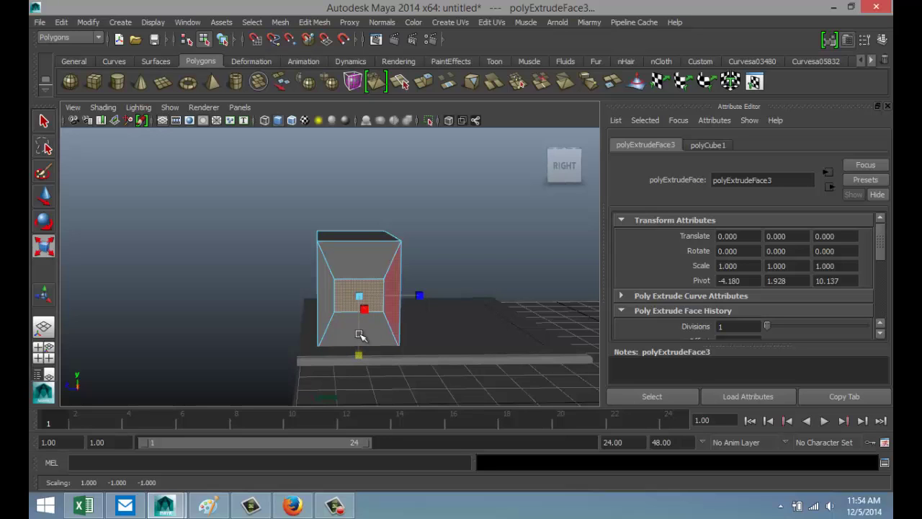
# - Move the inset rectangle to the lower front corner of the box's right side and shrink it slightly
pyautogui.press('w')
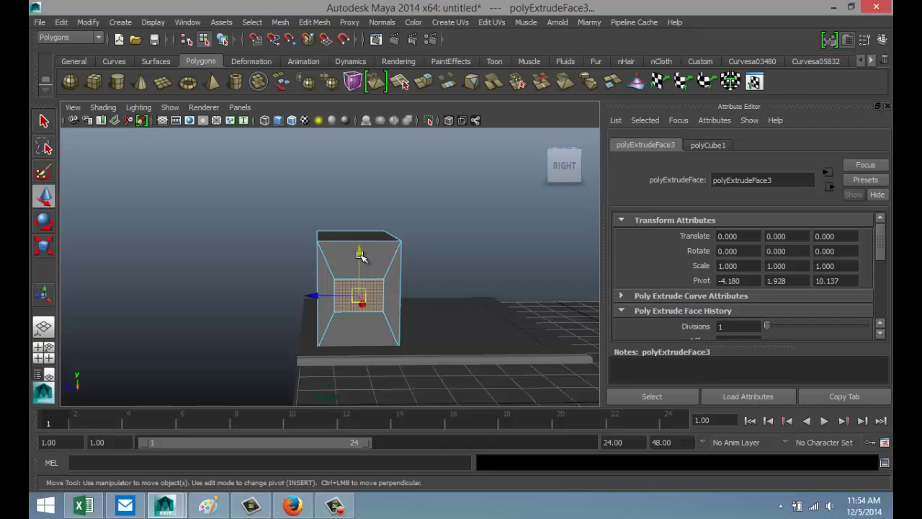
pyautogui.moveTo(360, 253); pyautogui.dragTo(360, 285)
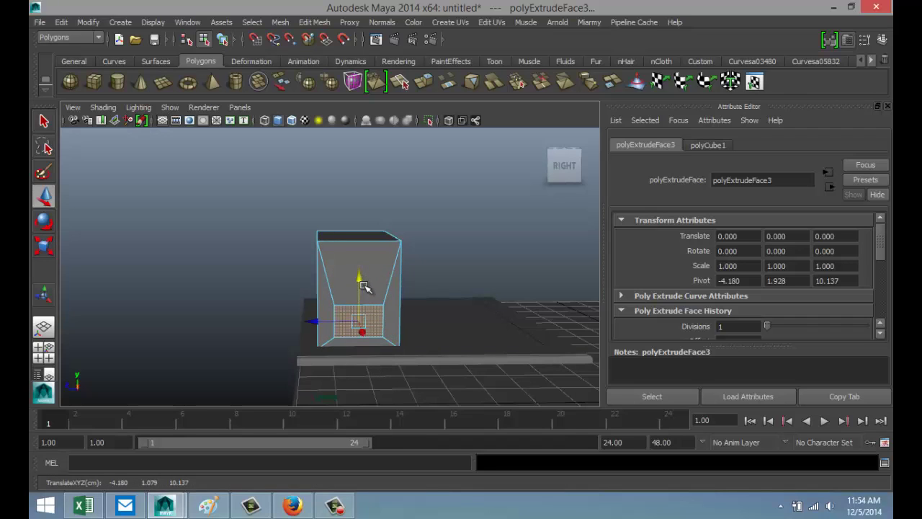
pyautogui.moveTo(316, 322); pyautogui.dragTo(309, 321)
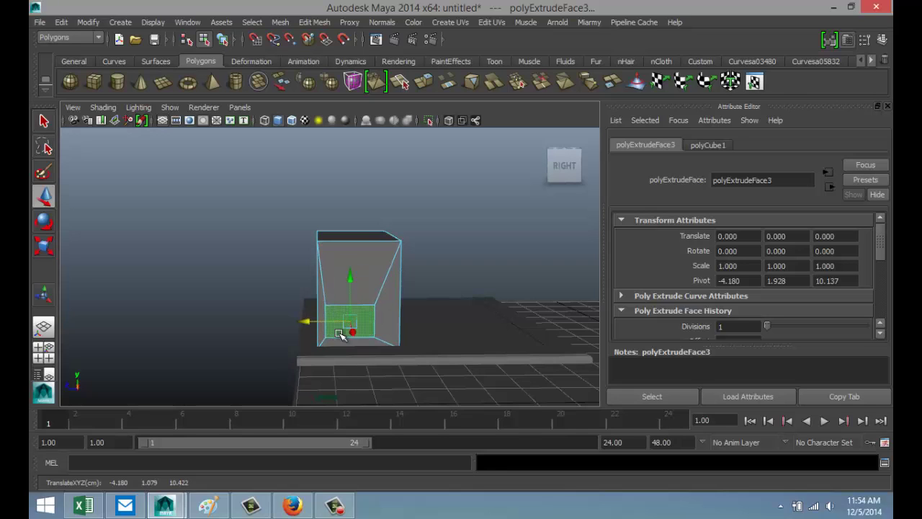
pyautogui.press('r')
pyautogui.moveTo(350, 325); pyautogui.dragTo(309, 323)
pyautogui.press('w')
pyautogui.click(260, 272)
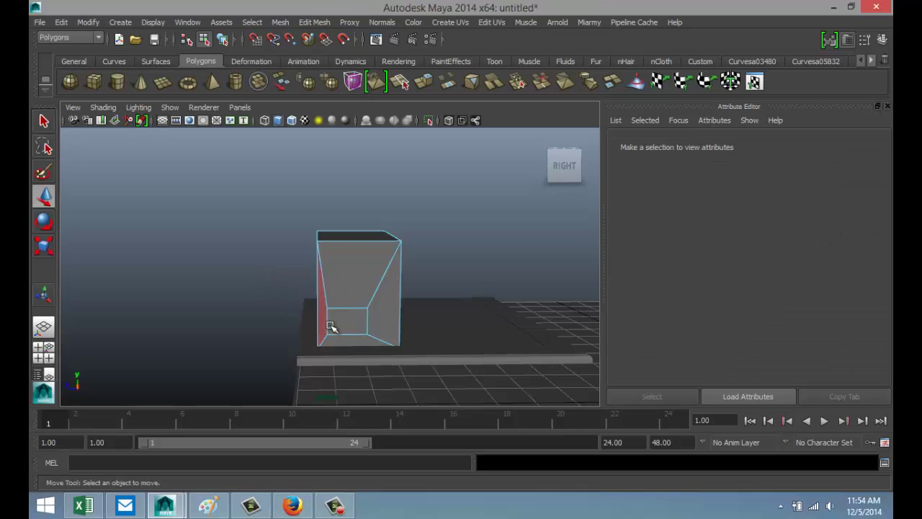
# - Delete the four diagonal edges joining the inset rectangle to the corners of the box's side
pyautogui.moveTo(326, 210); pyautogui.dragTo(327, 182, button='right')
pyautogui.click(376, 298)
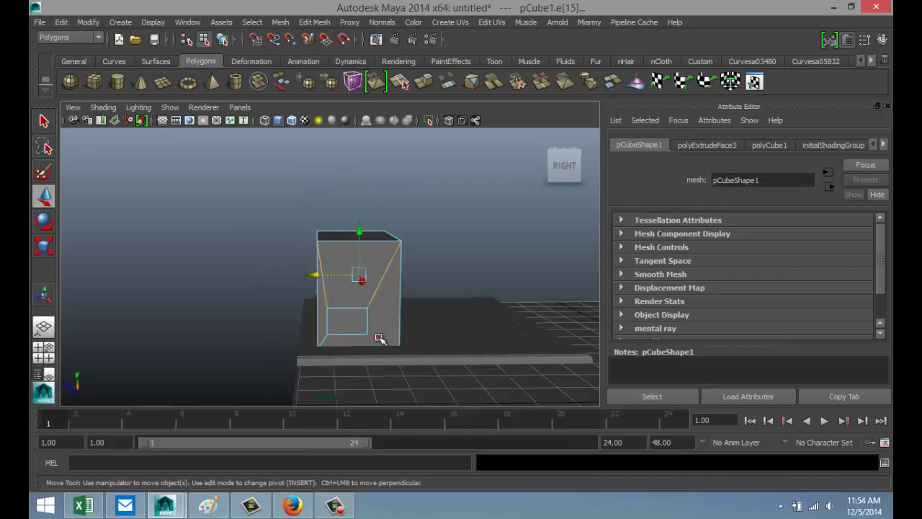
pyautogui.click(323, 348)
pyautogui.keyDown('shift'); pyautogui.click(324, 343); pyautogui.keyUp('shift')
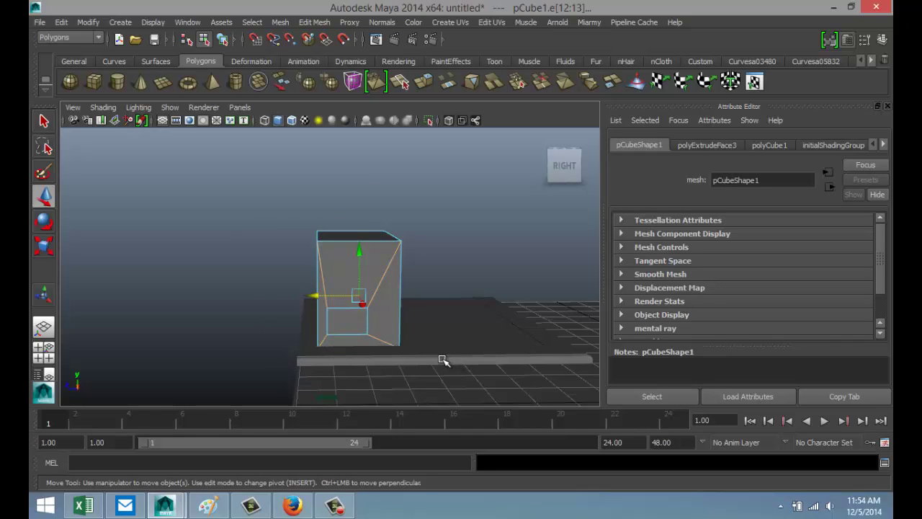
pyautogui.click(439, 360)
# - Extrude the small rectangular face on the box's right side outward by about 0.06 cm
pyautogui.moveTo(350, 322); pyautogui.dragTo(351, 247, button='right')
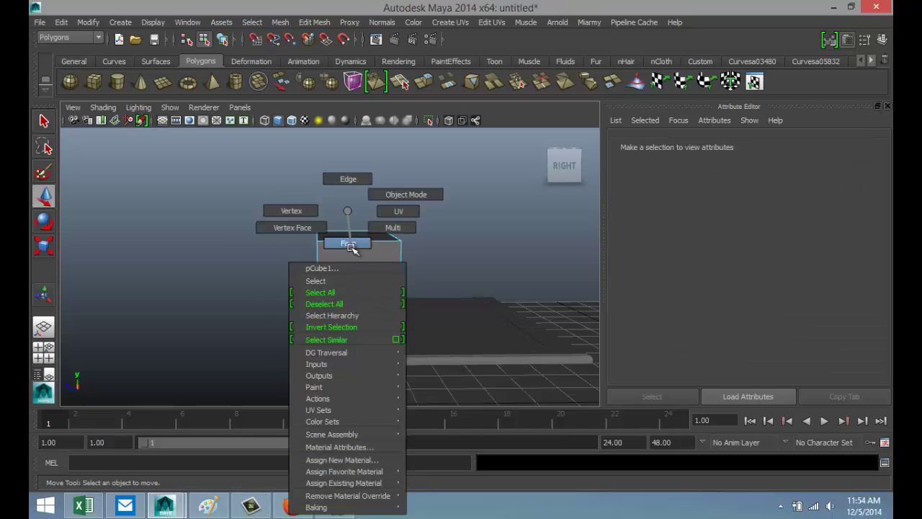
pyautogui.click(345, 321)
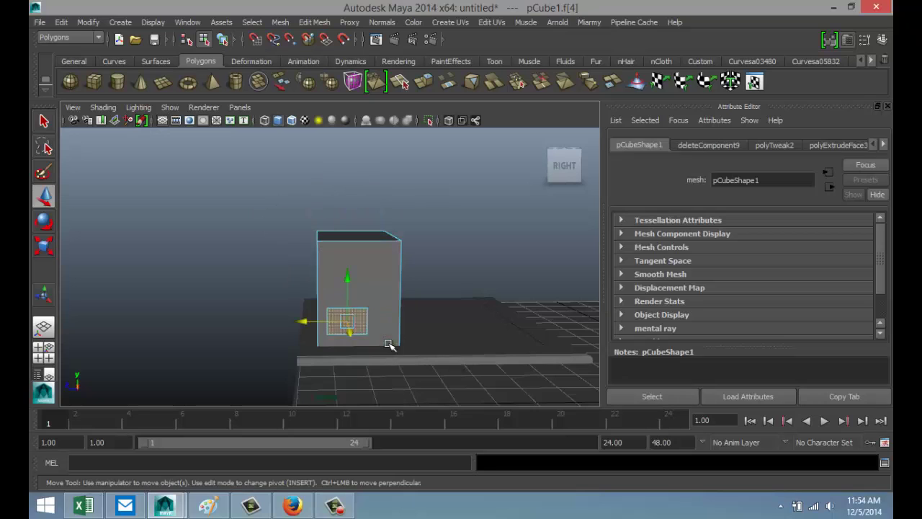
pyautogui.click(314, 22)
pyautogui.click(373, 65)
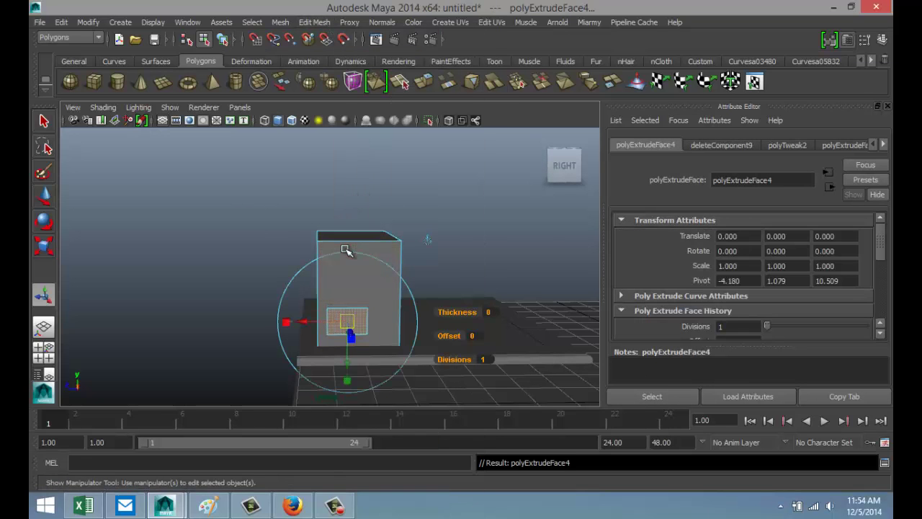
pyautogui.press('w')
pyautogui.keyDown('alt'); pyautogui.moveTo(253, 304); pyautogui.dragTo(340, 325); pyautogui.keyUp('alt')
pyautogui.moveTo(351, 283); pyautogui.dragTo(358, 291)
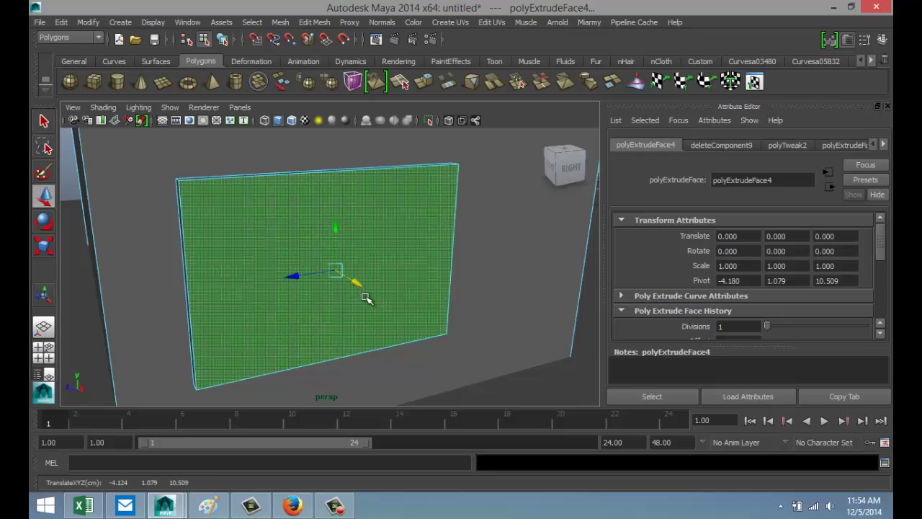
# - Extrude the window panel's outer face again and scale it slightly inward to leave a narrow frame border
pyautogui.click(314, 22)
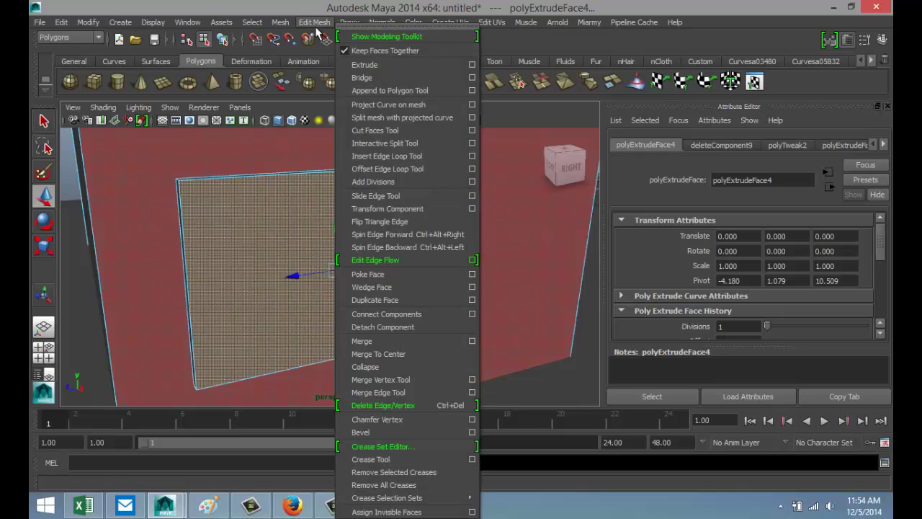
pyautogui.click(367, 62)
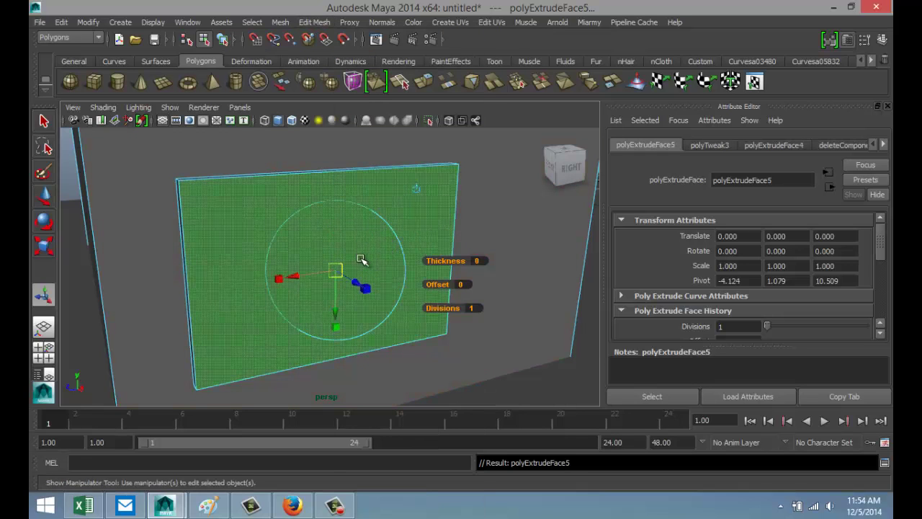
pyautogui.press('r')
pyautogui.moveTo(339, 271); pyautogui.dragTo(326, 275)
# - Extrude the window's inner face and push it about 0.07 cm into the wall to recess the pane
pyautogui.hotkey('ctrl', 'e')
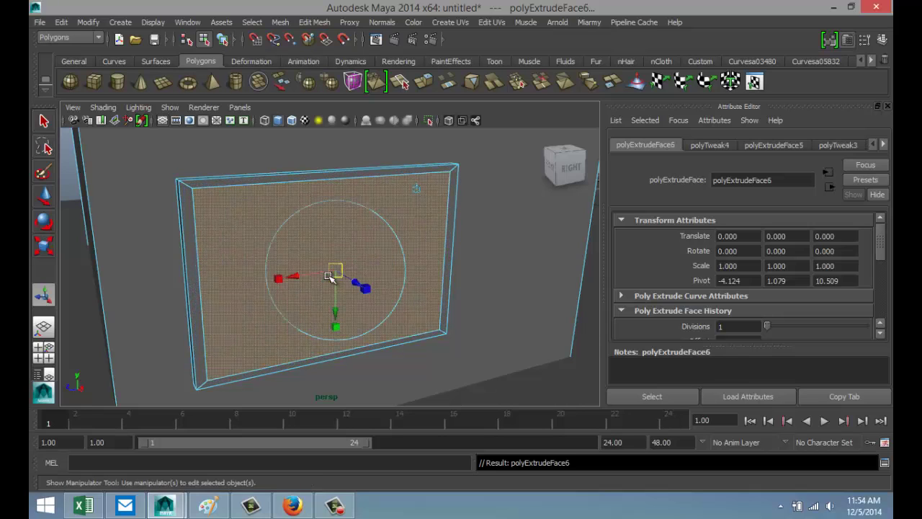
pyautogui.press('w')
pyautogui.moveTo(352, 286); pyautogui.dragTo(350, 278)
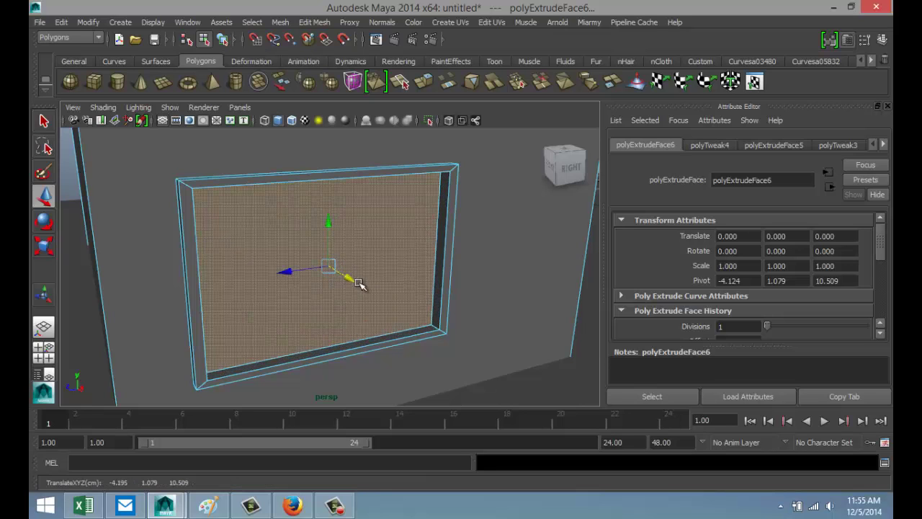
pyautogui.scroll(-5, 360, 292)
pyautogui.scroll(-5, 403, 324)
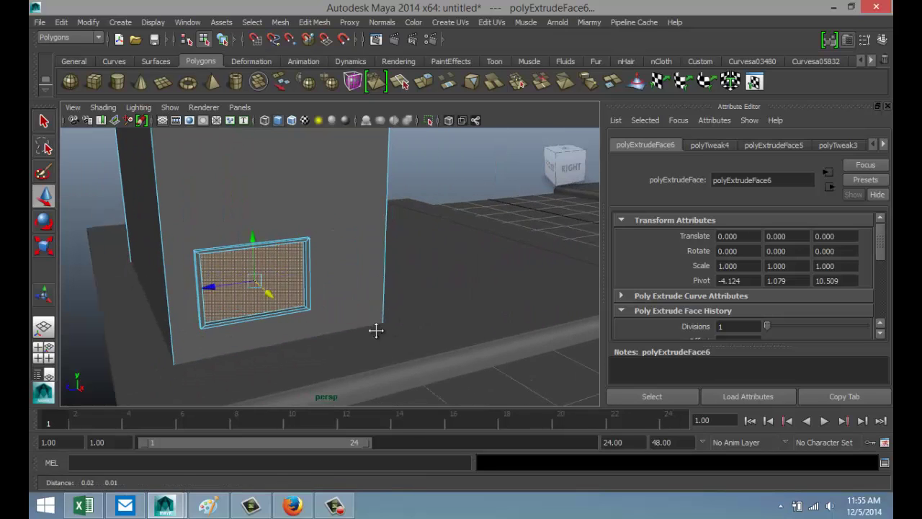
# - Insert two vertical edge loops between the window and the building's far corner, plus one horizontal loop level with the window's top
pyautogui.click(315, 22)
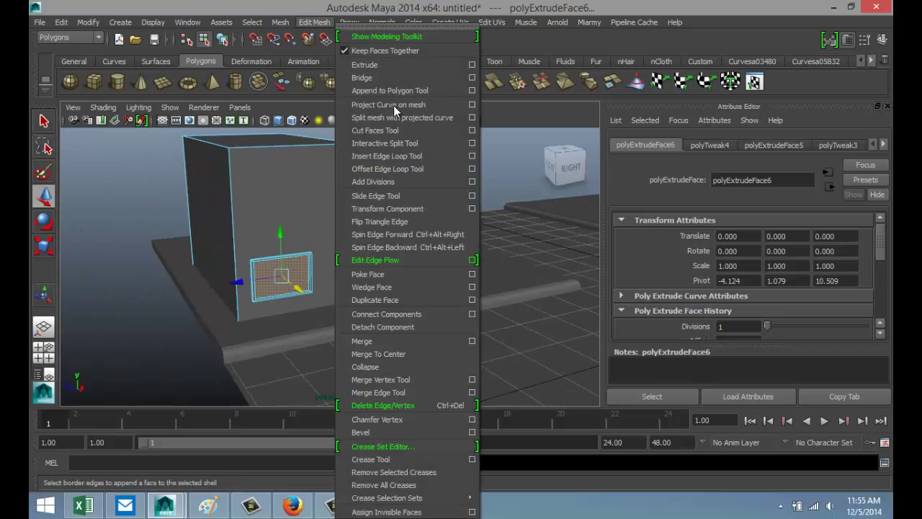
pyautogui.click(355, 155)
pyautogui.keyDown('alt'); pyautogui.moveTo(444, 240); pyautogui.dragTo(340, 299); pyautogui.keyUp('alt')
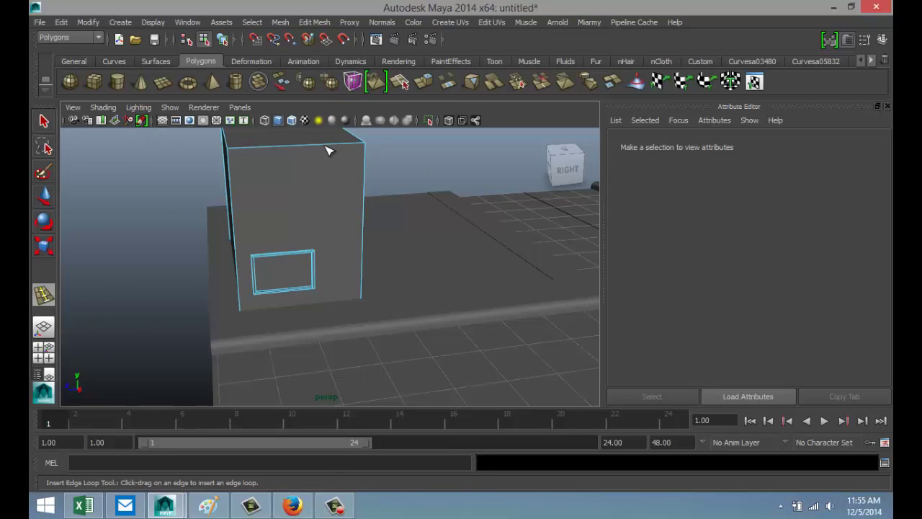
pyautogui.moveTo(328, 150); pyautogui.dragTo(329, 148)
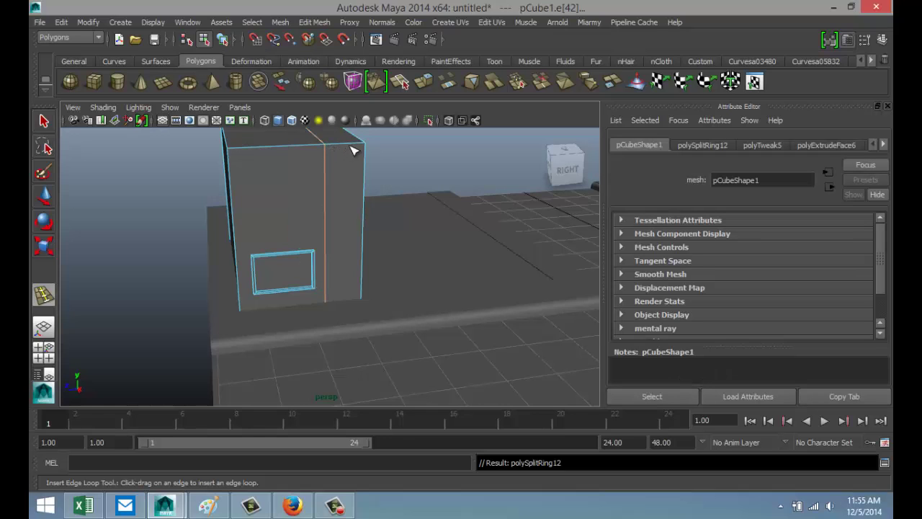
pyautogui.click(356, 145)
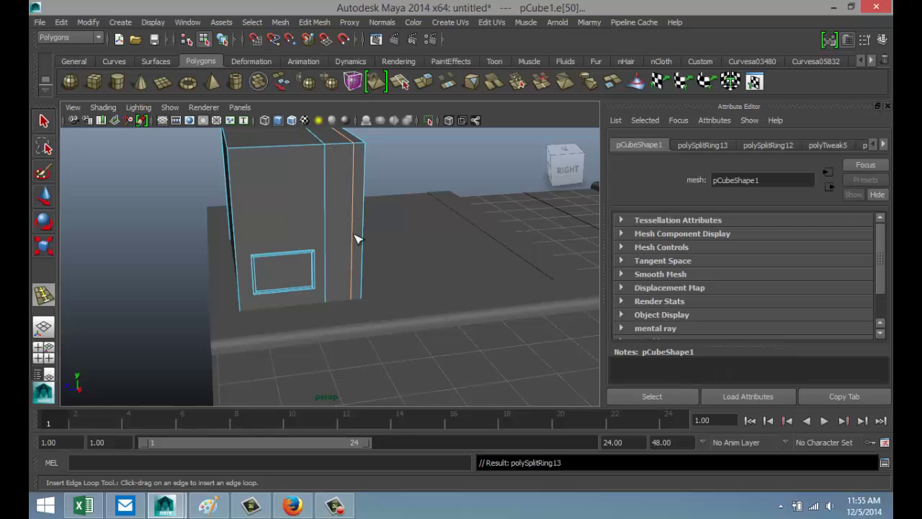
pyautogui.keyDown('alt'); pyautogui.moveTo(374, 281); pyautogui.dragTo(366, 262); pyautogui.keyUp('alt')
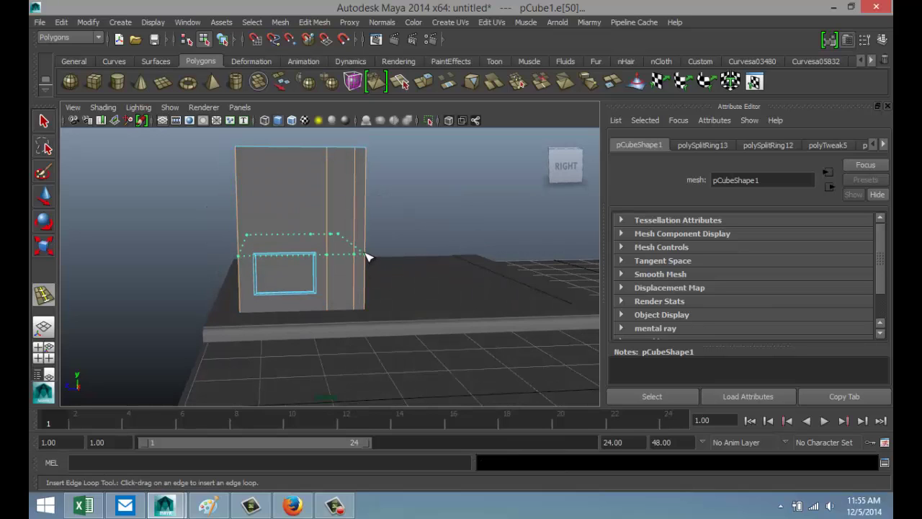
pyautogui.moveTo(368, 254); pyautogui.dragTo(367, 257)
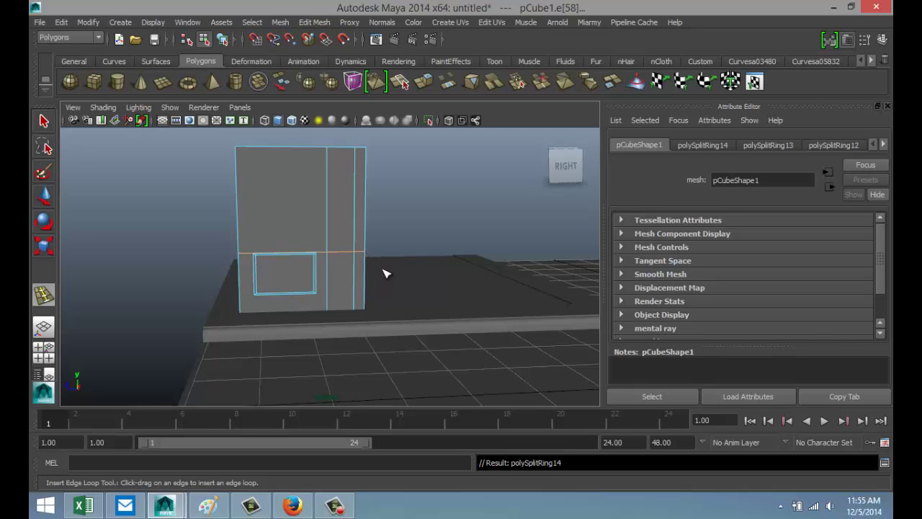
# - Extrude the door-shaped face beside the window outward by about 0.04 cm
pyautogui.press('q')
pyautogui.moveTo(339, 275); pyautogui.dragTo(338, 243, button='right')
pyautogui.click(338, 276)
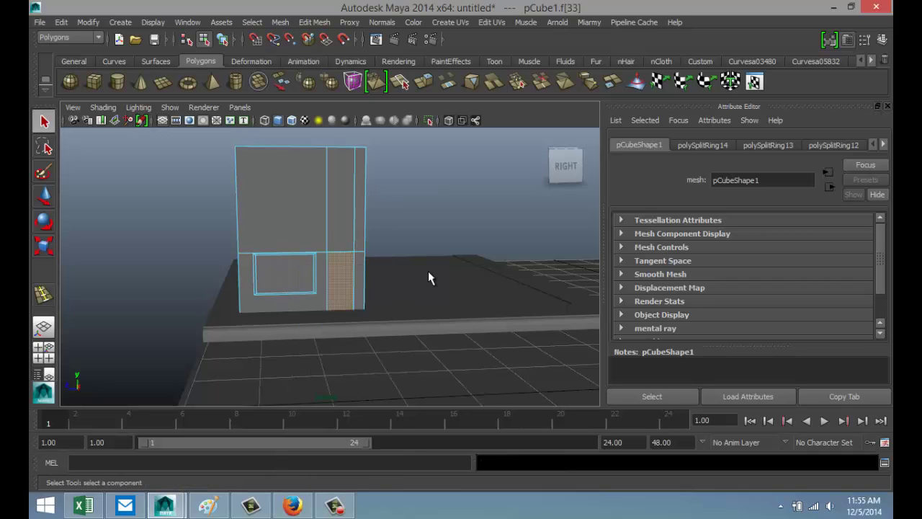
pyautogui.scroll(5, 428, 271)
pyautogui.click(325, 23)
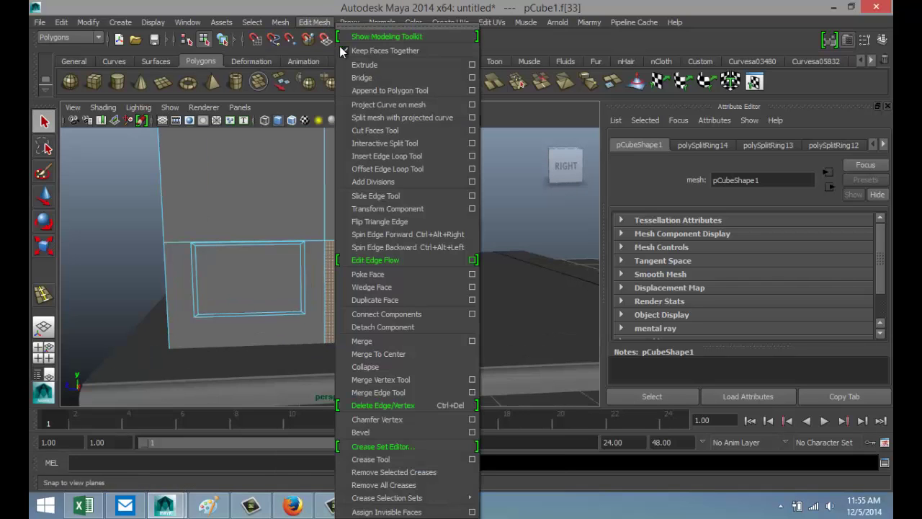
pyautogui.click(380, 65)
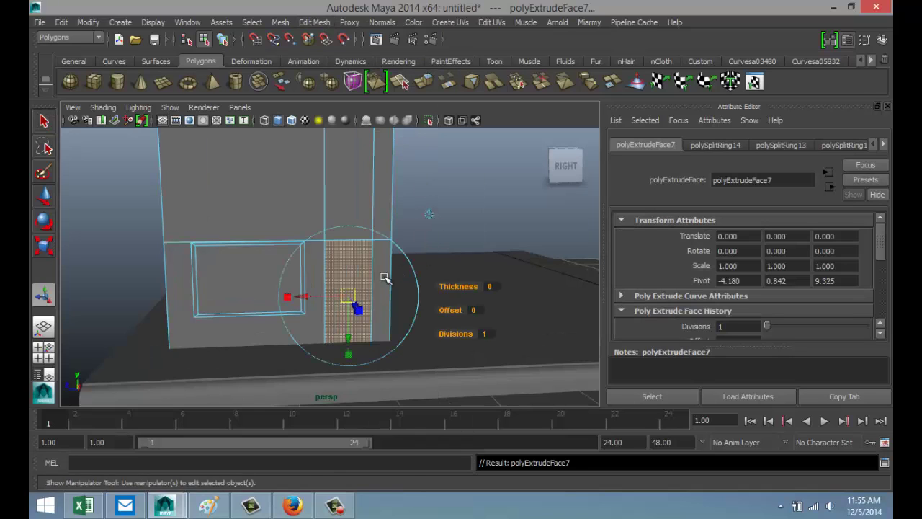
pyautogui.press('w')
pyautogui.moveTo(364, 317)
pyautogui.keyDown('alt'); pyautogui.mouseDown()
pyautogui.moveTo(422, 340)
pyautogui.moveTo(356, 304)
pyautogui.moveTo(366, 307)
pyautogui.mouseUp(); pyautogui.keyUp('alt')
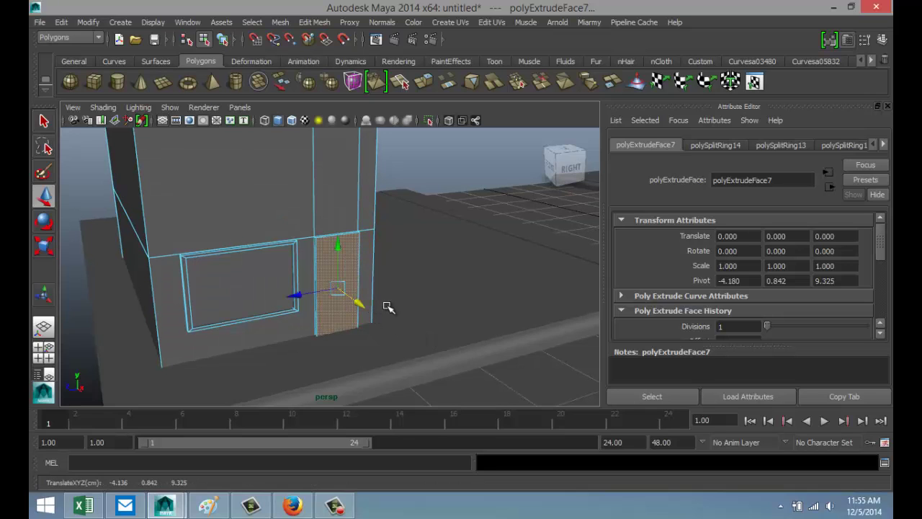
# - Extrude the door face again and scale it slightly inward in height and width to leave a thin frame
pyautogui.click(322, 21)
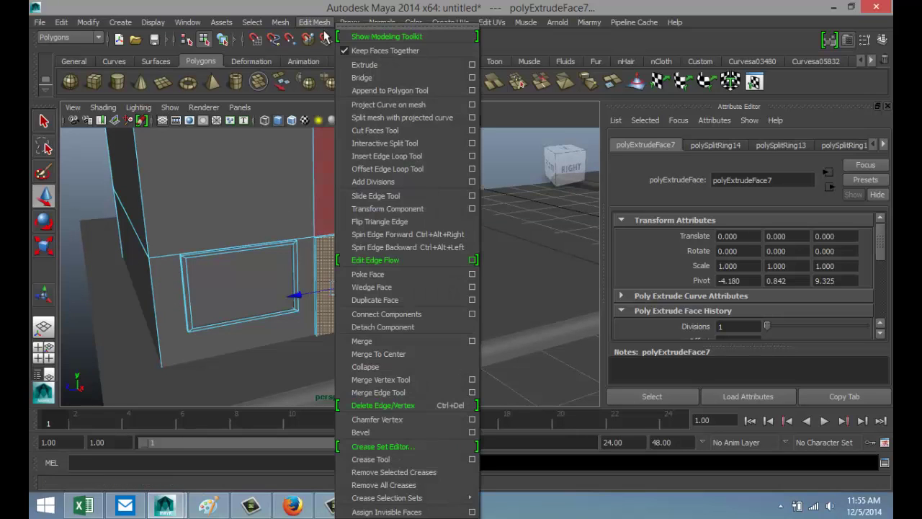
pyautogui.click(366, 64)
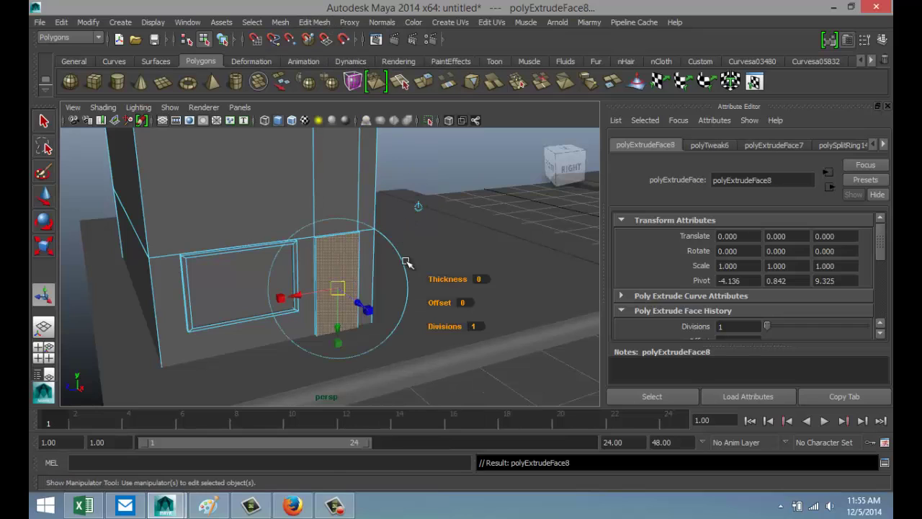
pyautogui.press('r')
pyautogui.moveTo(341, 288); pyautogui.dragTo(337, 290)
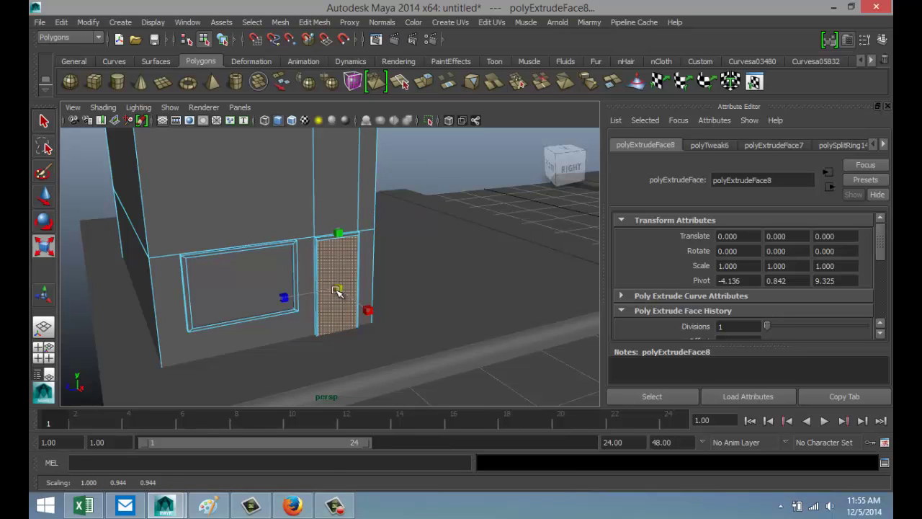
pyautogui.moveTo(280, 298); pyautogui.dragTo(285, 300)
# - Extrude the door's inner face and push it about 0.07 cm inward to recess the door
pyautogui.hotkey('ctrl', 'e')
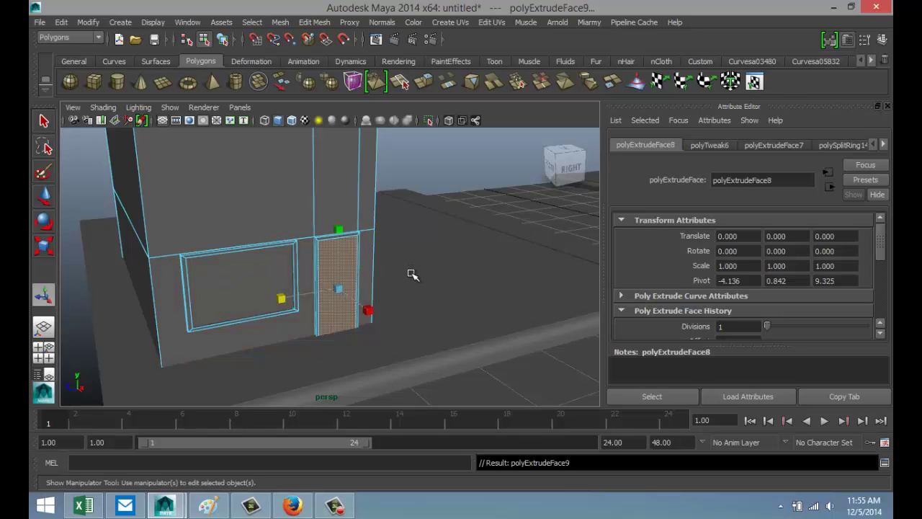
pyautogui.press('w')
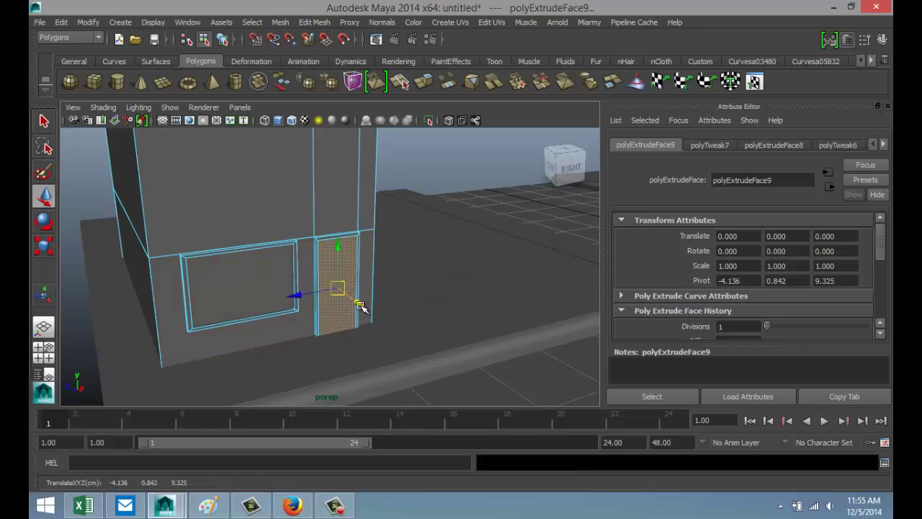
pyautogui.moveTo(353, 301); pyautogui.dragTo(359, 305)
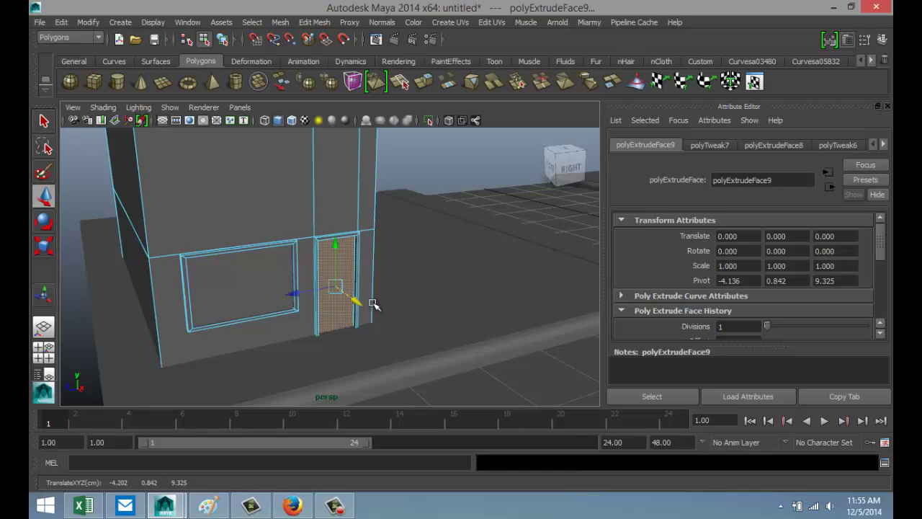
# - Insert a horizontal edge loop closely above the existing one over the window and door, making a thin band
pyautogui.moveTo(425, 288)
pyautogui.keyDown('alt'); pyautogui.mouseDown()
pyautogui.moveTo(445, 309)
pyautogui.moveTo(407, 288)
pyautogui.mouseUp(); pyautogui.keyUp('alt')
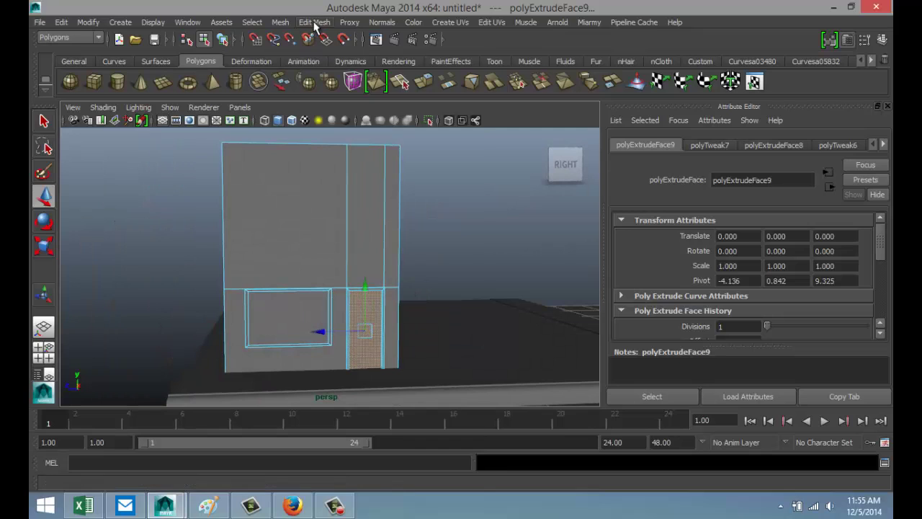
pyautogui.click(314, 23)
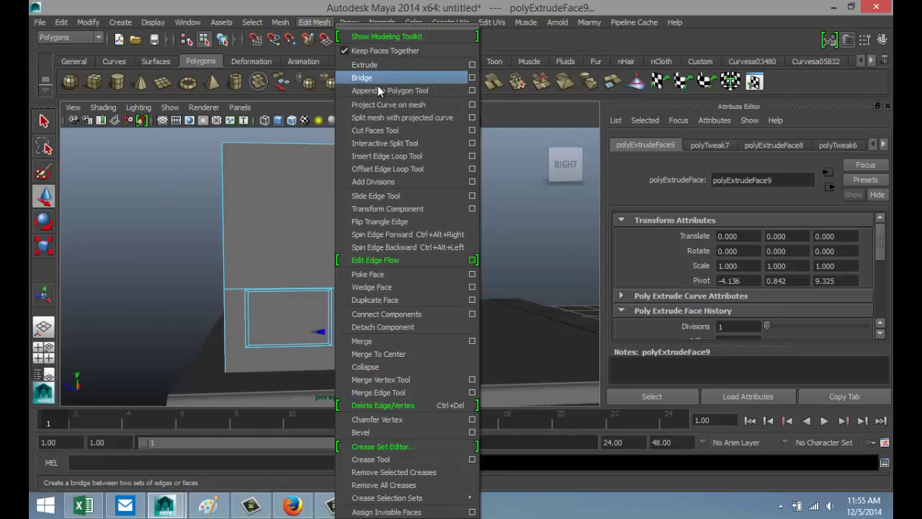
pyautogui.click(406, 157)
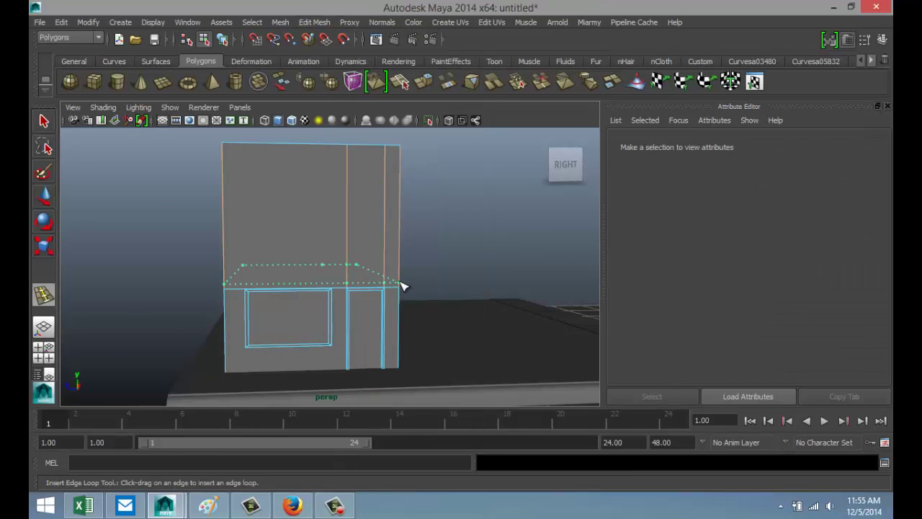
pyautogui.click(402, 286)
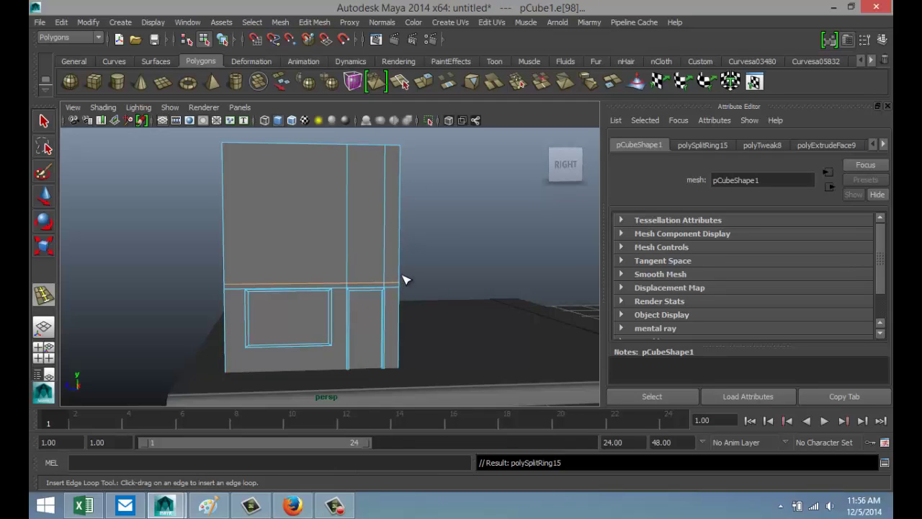
# - Select the thin band of faces around the building above the window and door, extrude it and scale it slightly outward as a ledge
pyautogui.press('q')
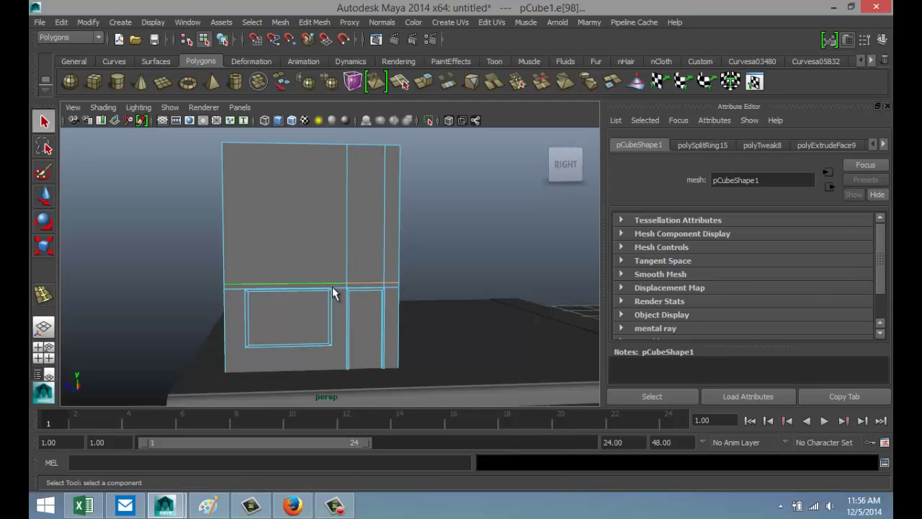
pyautogui.moveTo(333, 285); pyautogui.dragTo(329, 251, button='right')
pyautogui.click(333, 285)
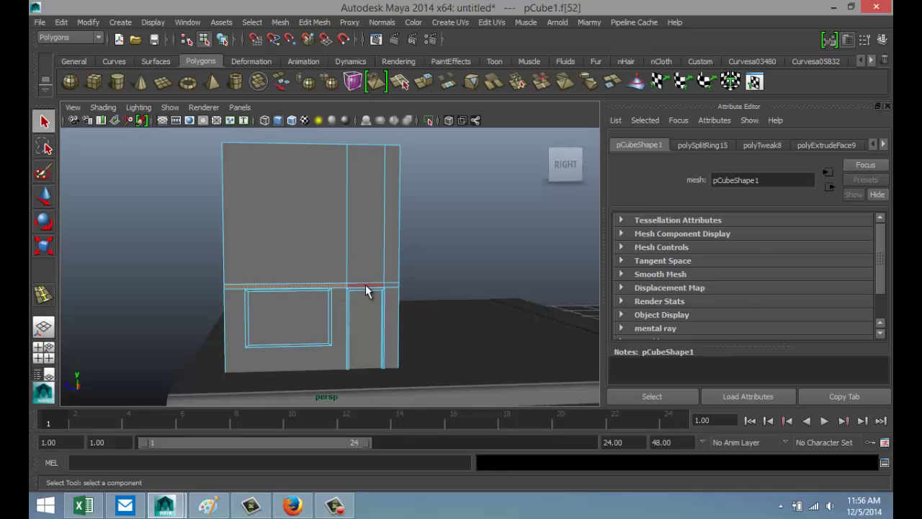
pyautogui.keyDown('shift'); pyautogui.doubleClick(365, 288); pyautogui.keyUp('shift')
pyautogui.keyDown('alt'); pyautogui.moveTo(341, 305); pyautogui.dragTo(260, 301); pyautogui.keyUp('alt')
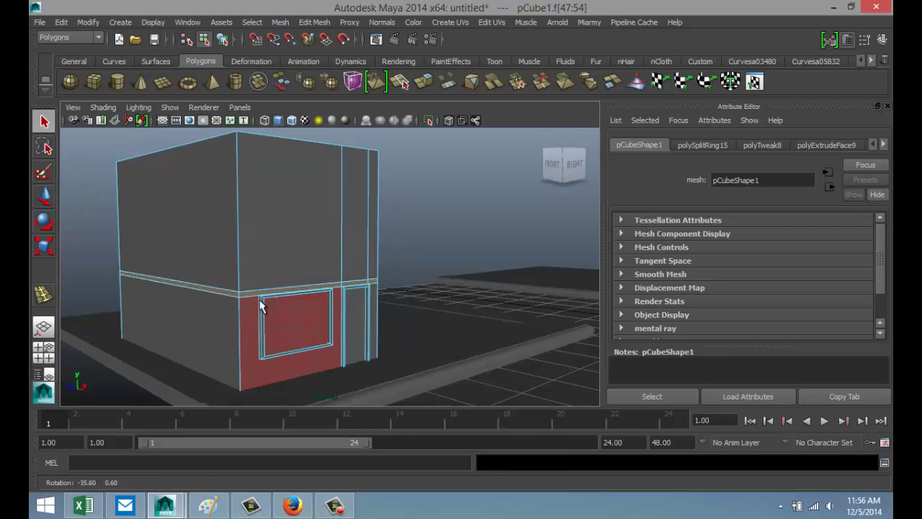
pyautogui.click(321, 22)
pyautogui.click(367, 65)
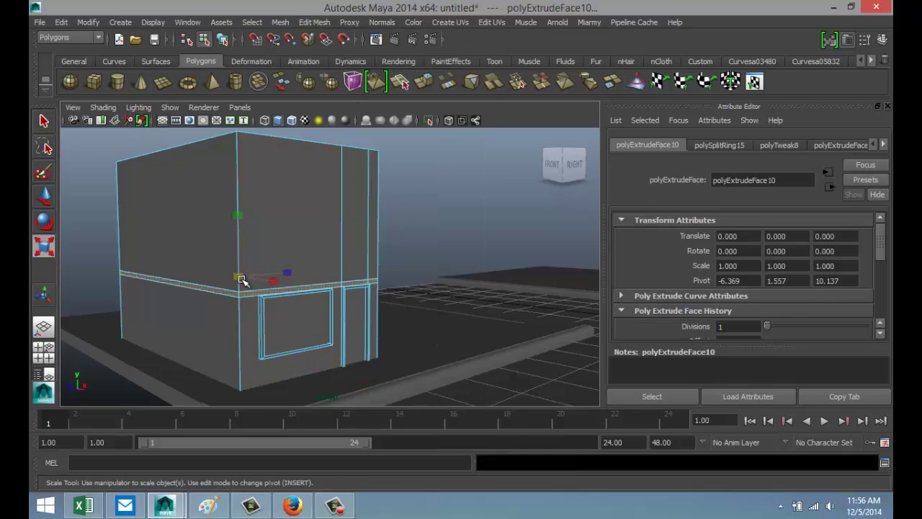
pyautogui.moveTo(238, 276); pyautogui.dragTo(240, 279)
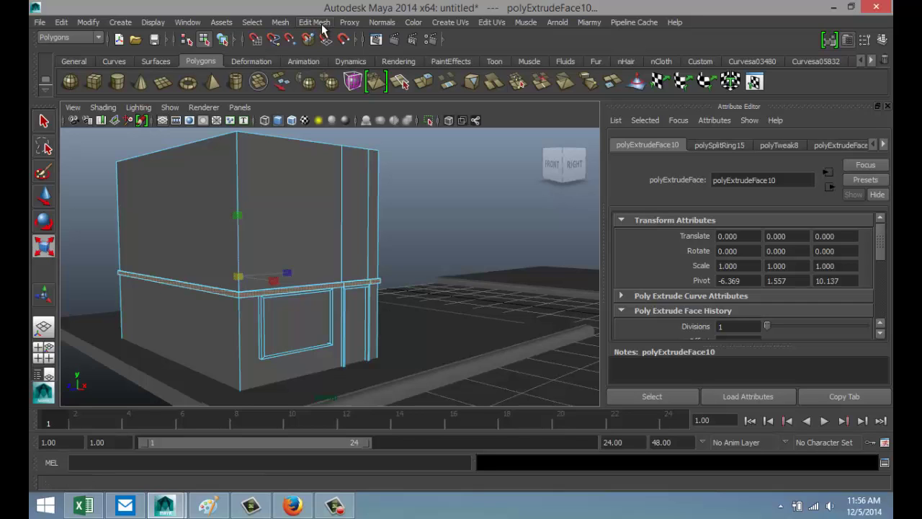
# - Select the lower and upper outer edge loops of the ledge around the building and bevel them
pyautogui.scroll(4, 363, 337)
pyautogui.keyDown('alt'); pyautogui.moveTo(335, 368); pyautogui.dragTo(364, 338); pyautogui.keyUp('alt')
pyautogui.keyDown('alt'); pyautogui.moveTo(305, 324); pyautogui.dragTo(303, 292); pyautogui.keyUp('alt')
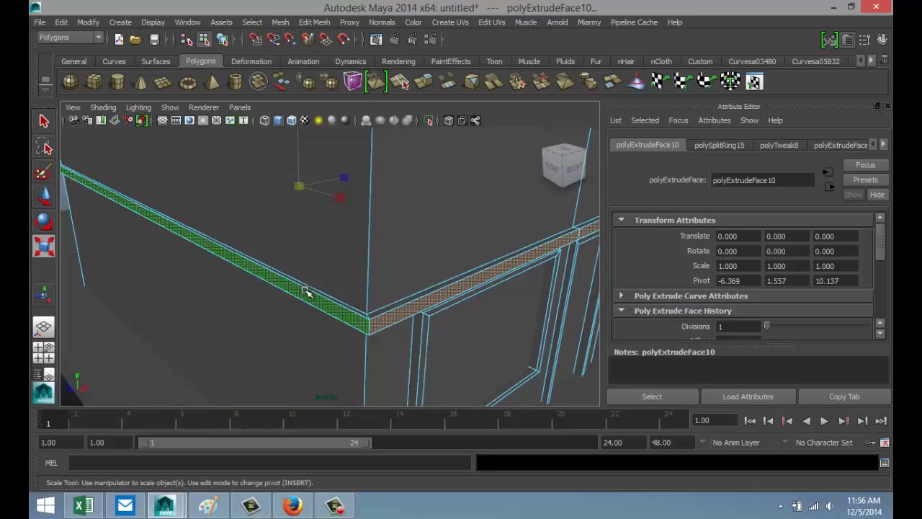
pyautogui.moveTo(306, 292); pyautogui.dragTo(310, 291, button='right')
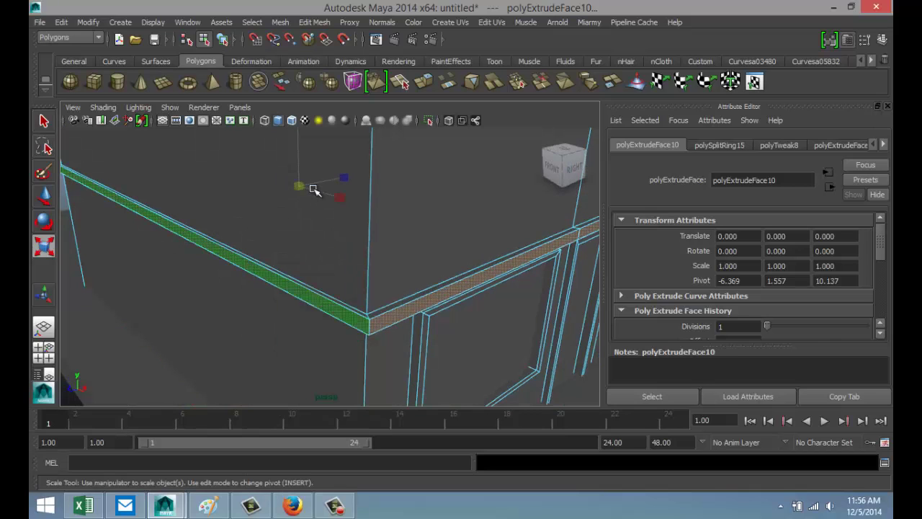
pyautogui.click(309, 303)
pyautogui.doubleClick(308, 304)
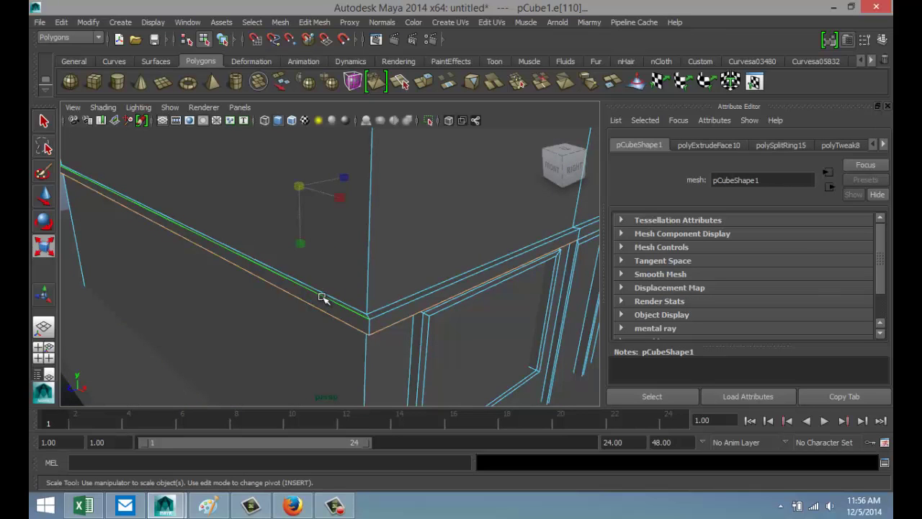
pyautogui.keyDown('shift'); pyautogui.doubleClick(323, 298); pyautogui.keyUp('shift')
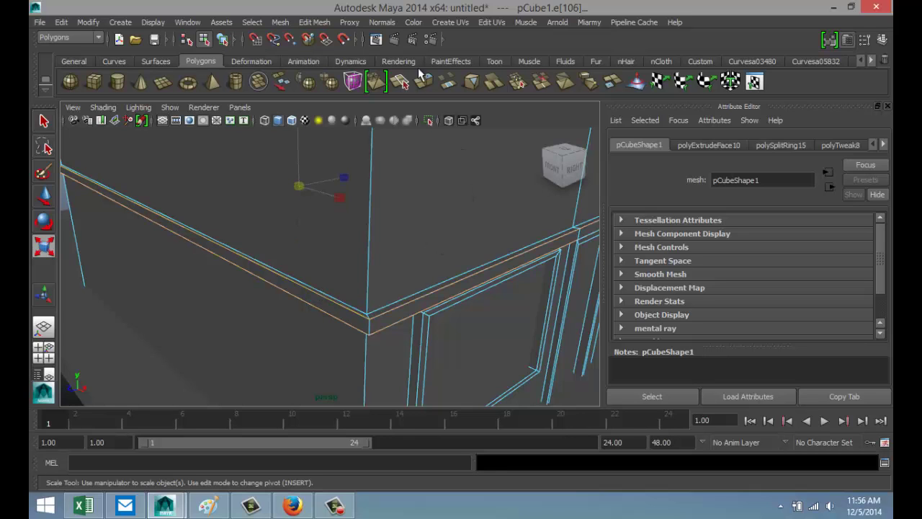
pyautogui.click(317, 23)
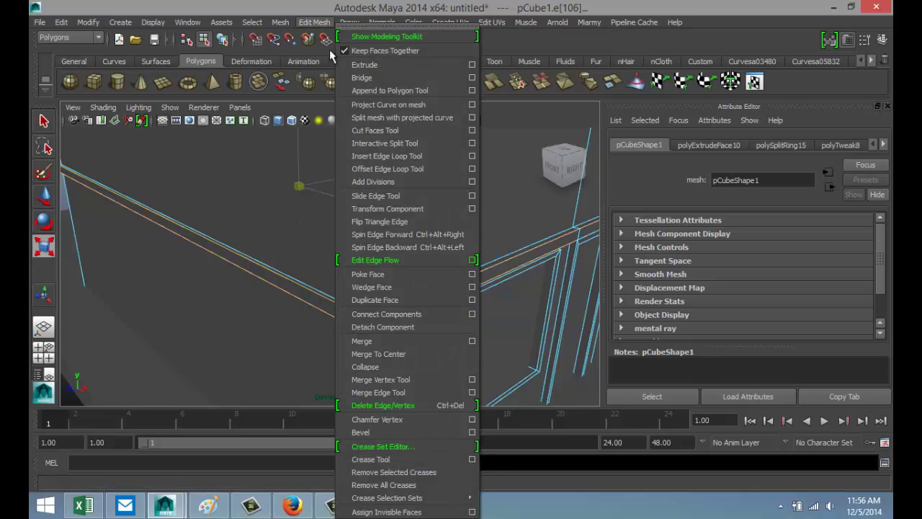
pyautogui.click(386, 432)
pyautogui.keyDown('alt'); pyautogui.moveTo(295, 335); pyautogui.dragTo(255, 369); pyautogui.keyUp('alt')
pyautogui.scroll(-5, 256, 369)
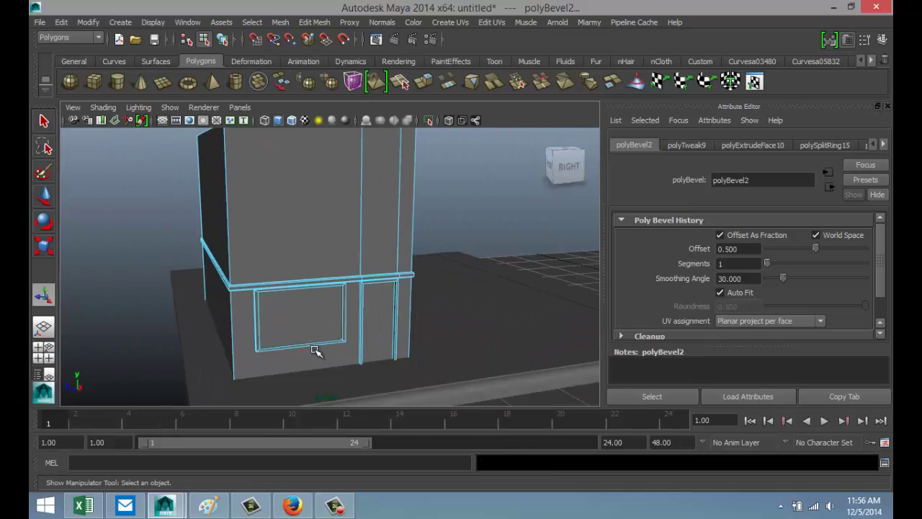
# - Delete the two vertical edges that run up the wall above the door from the ledge to the roof
pyautogui.keyDown('alt'); pyautogui.moveTo(372, 325); pyautogui.dragTo(362, 293); pyautogui.keyUp('alt')
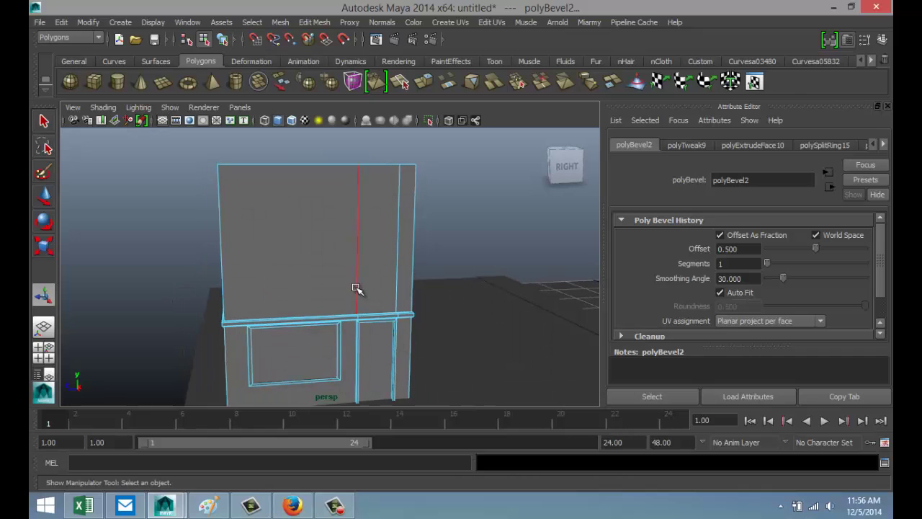
pyautogui.click(356, 289)
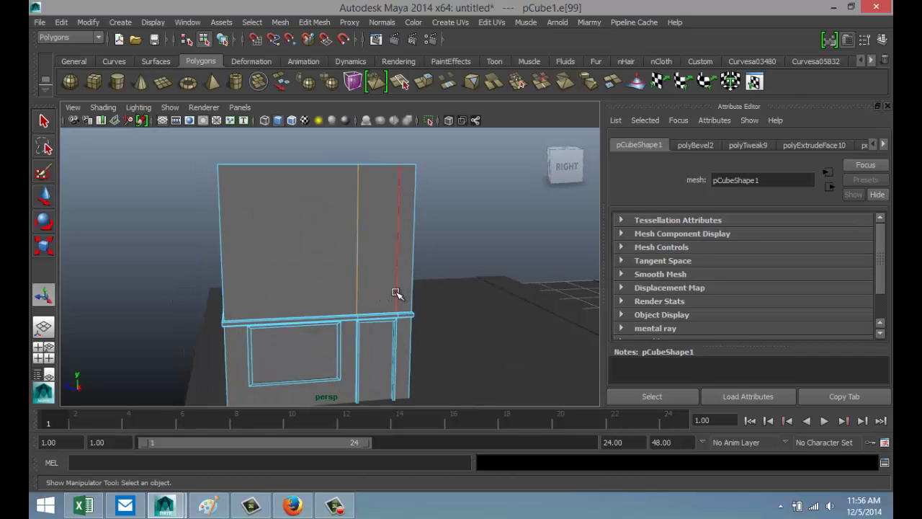
pyautogui.keyDown('shift'); pyautogui.click(396, 292); pyautogui.keyUp('shift')
pyautogui.press('Delete')
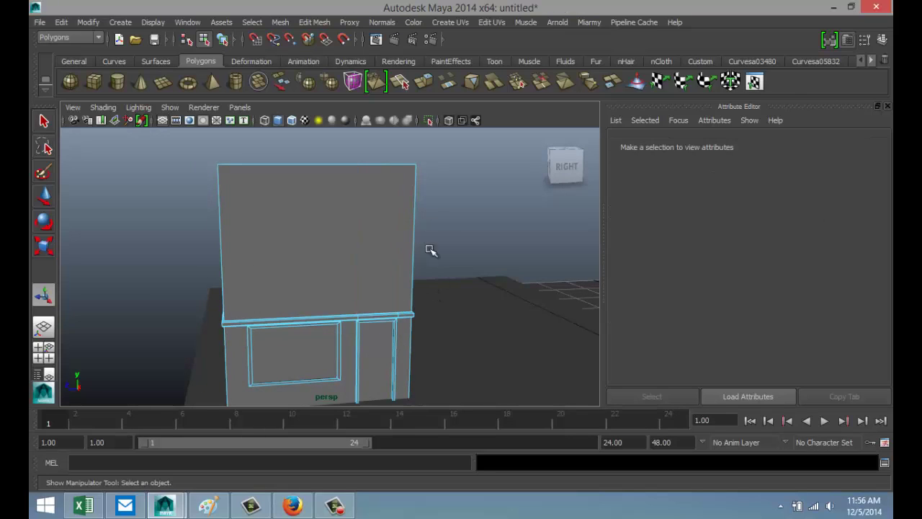
# - Insert two horizontal edge loops on the upper wall, one just above the ledge and one about a third of the way up
pyautogui.click(314, 22)
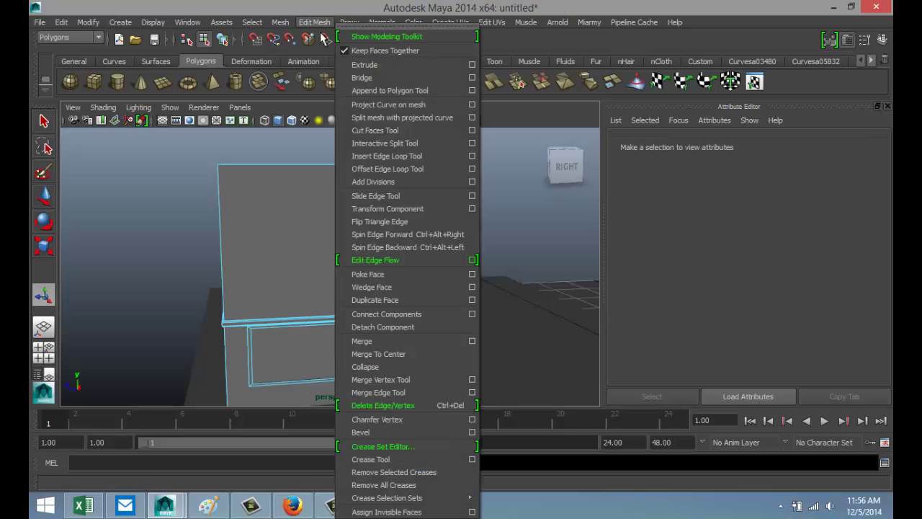
pyautogui.click(404, 155)
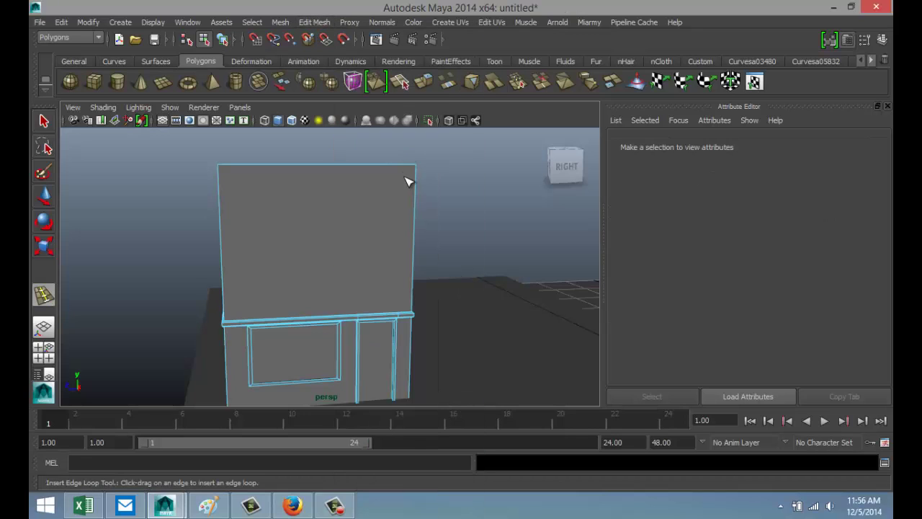
pyautogui.click(414, 301)
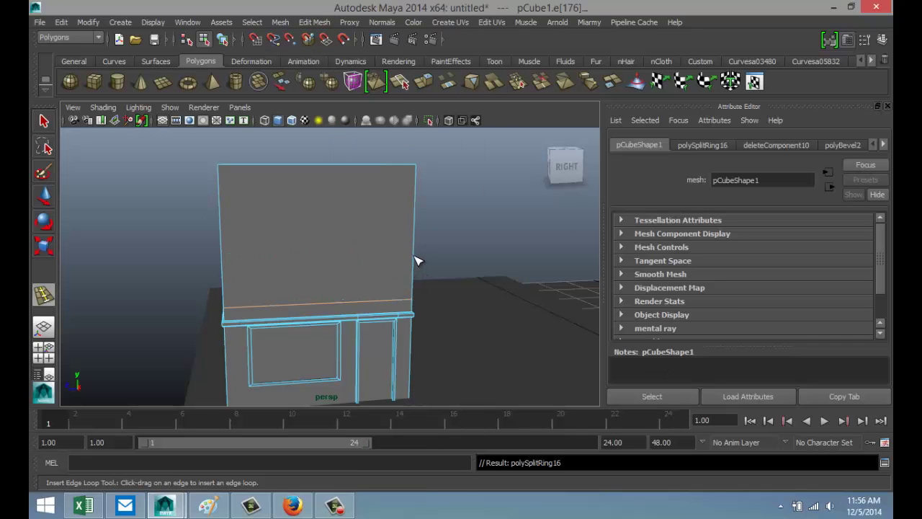
pyautogui.moveTo(415, 255); pyautogui.dragTo(415, 257)
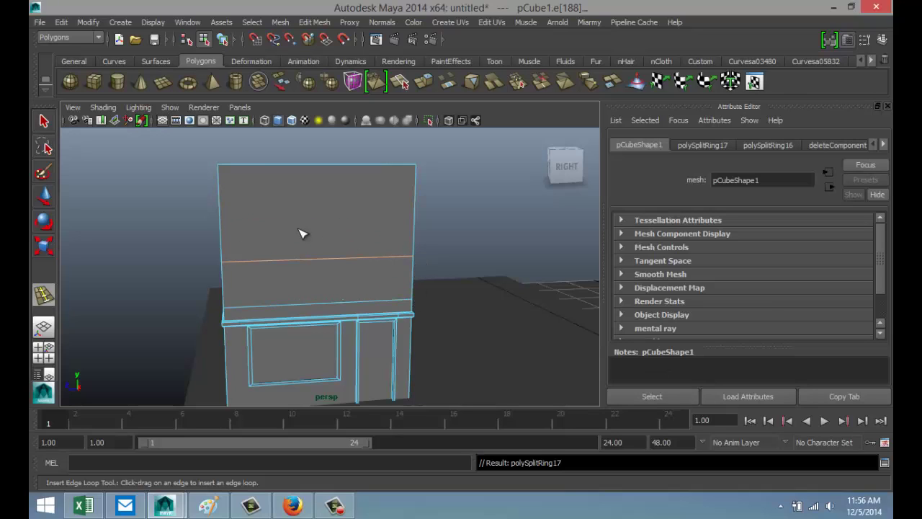
# - Try to insert vertical edge loops from the roof edge to divide the upper wall above the window and door
pyautogui.moveTo(238, 173); pyautogui.dragTo(328, 206)
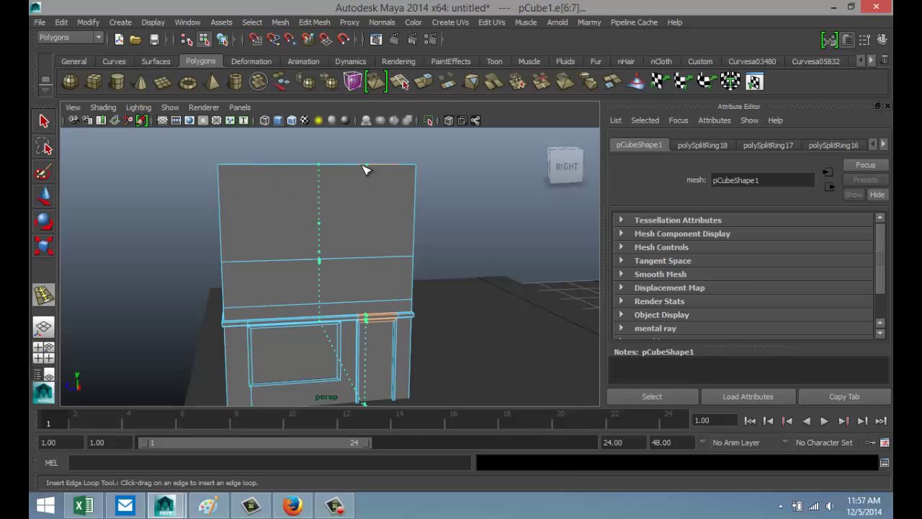
pyautogui.moveTo(364, 170); pyautogui.dragTo(363, 170)
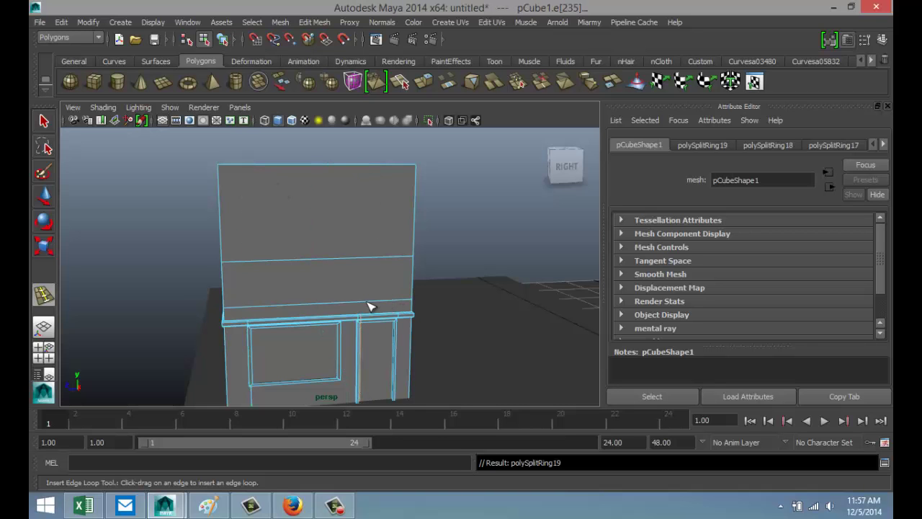
pyautogui.keyDown('alt'); pyautogui.moveTo(185, 292); pyautogui.dragTo(144, 262); pyautogui.keyUp('alt')
pyautogui.click(148, 248)
pyautogui.keyDown('alt'); pyautogui.moveTo(144, 262); pyautogui.dragTo(185, 267, button='middle'); pyautogui.keyUp('alt')
pyautogui.keyDown('shift'); pyautogui.moveTo(186, 267); pyautogui.dragTo(322, 255, button='right'); pyautogui.keyUp('shift')
pyautogui.click(328, 278)
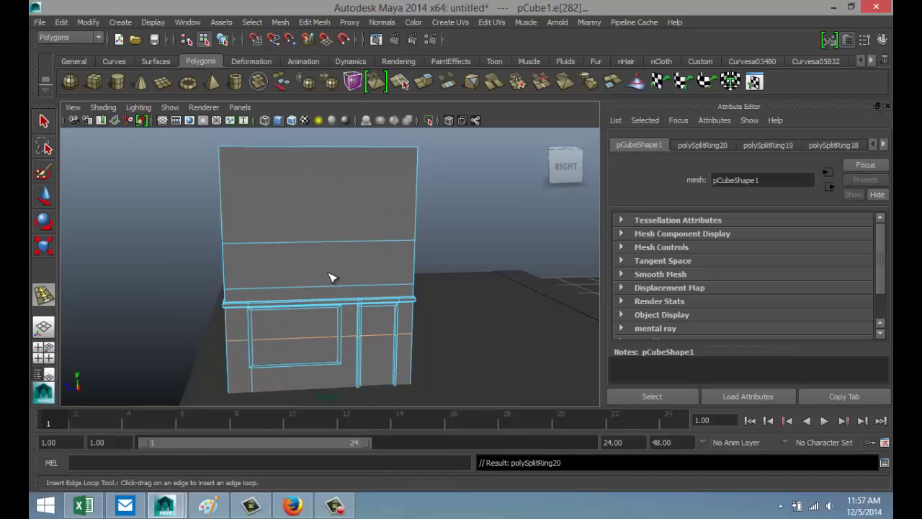
pyautogui.hotkey('ctrl', 'z')
# - Extrude the wall face between the two upper horizontal loops, scale it inward and shift it toward the building's front corner above the window
pyautogui.press('q')
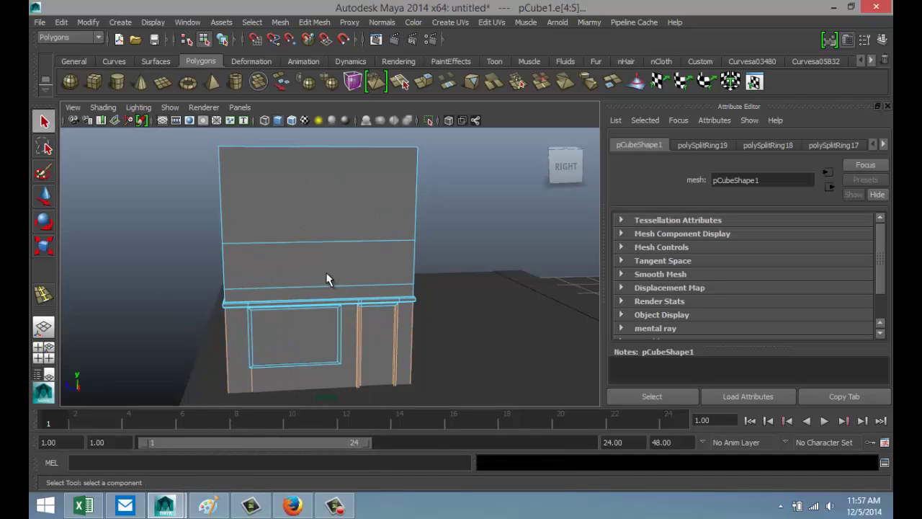
pyautogui.click(319, 268)
pyautogui.click(319, 267)
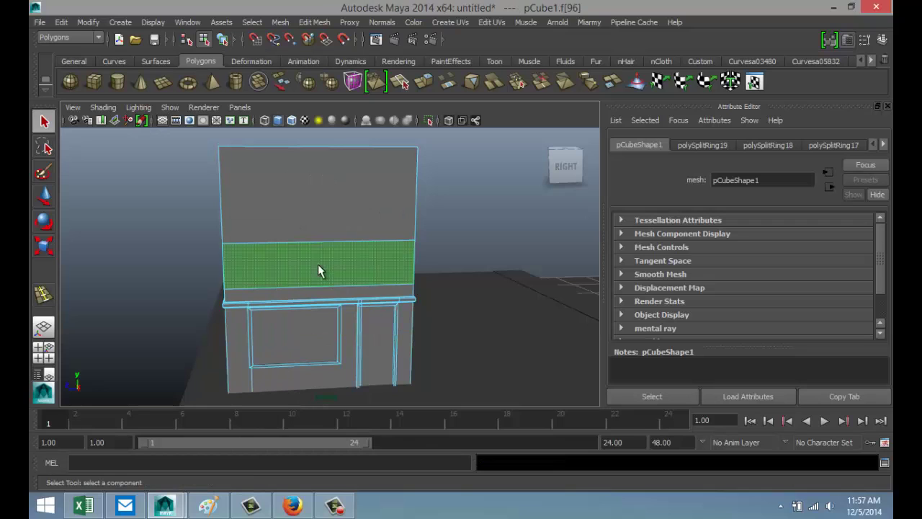
pyautogui.click(311, 23)
pyautogui.click(379, 65)
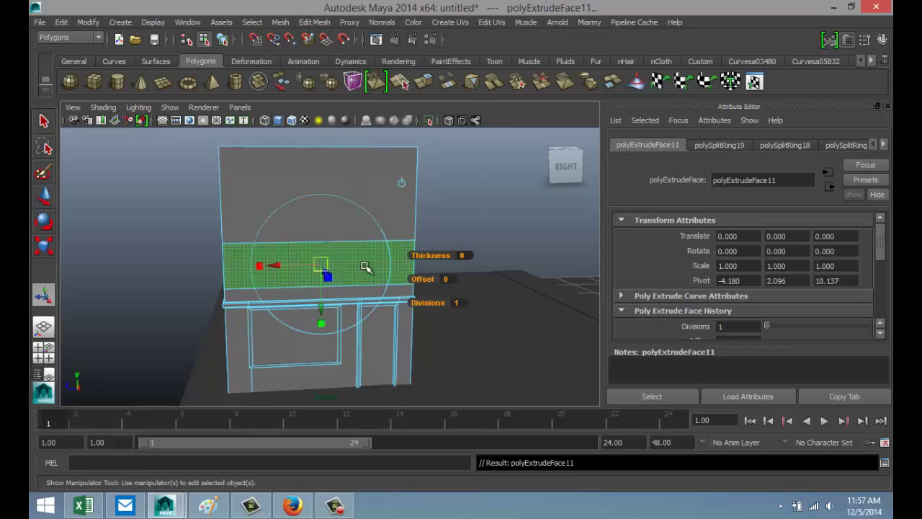
pyautogui.moveTo(321, 267); pyautogui.dragTo(260, 271)
pyautogui.hotkey('ctrl', 'e')
pyautogui.press('w')
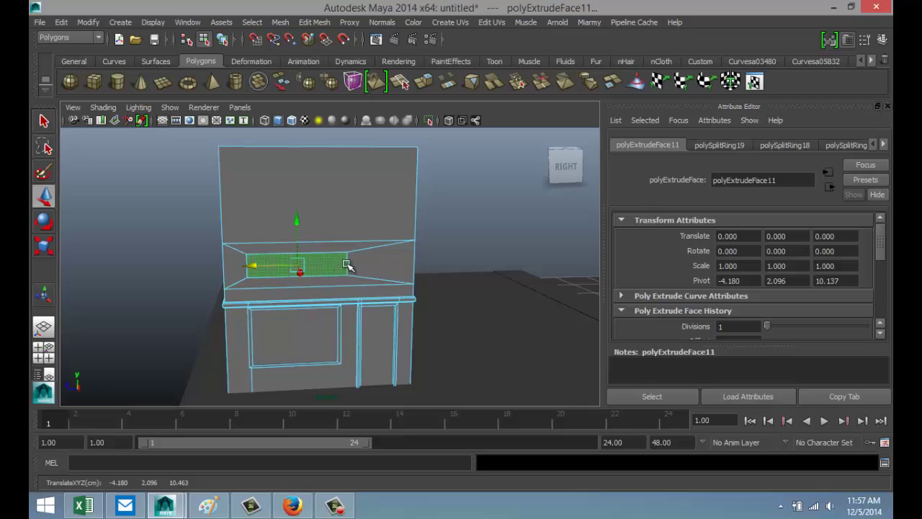
pyautogui.moveTo(349, 263); pyautogui.dragTo(348, 199, button='right')
pyautogui.click(371, 273)
pyautogui.moveTo(333, 290); pyautogui.dragTo(316, 290)
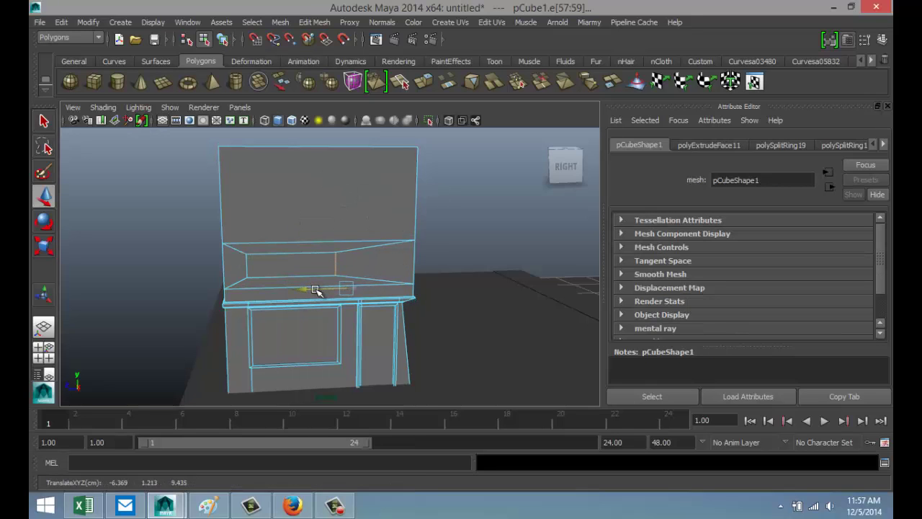
pyautogui.hotkey('ctrl', 'z')
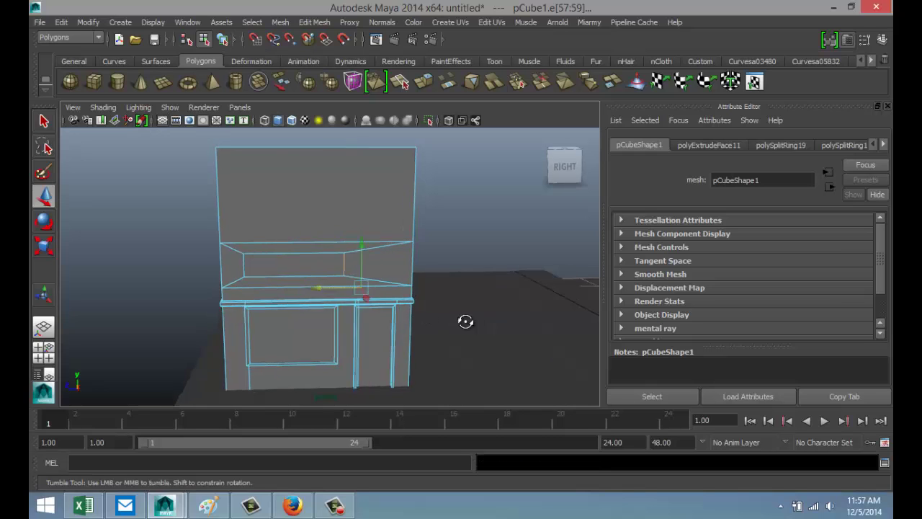
# - Move the inner panel's vertical edge nearest the door side inward to line up with the side of the ground-floor window
pyautogui.keyDown('alt'); pyautogui.moveTo(466, 321); pyautogui.dragTo(413, 312); pyautogui.keyUp('alt')
pyautogui.click(471, 253)
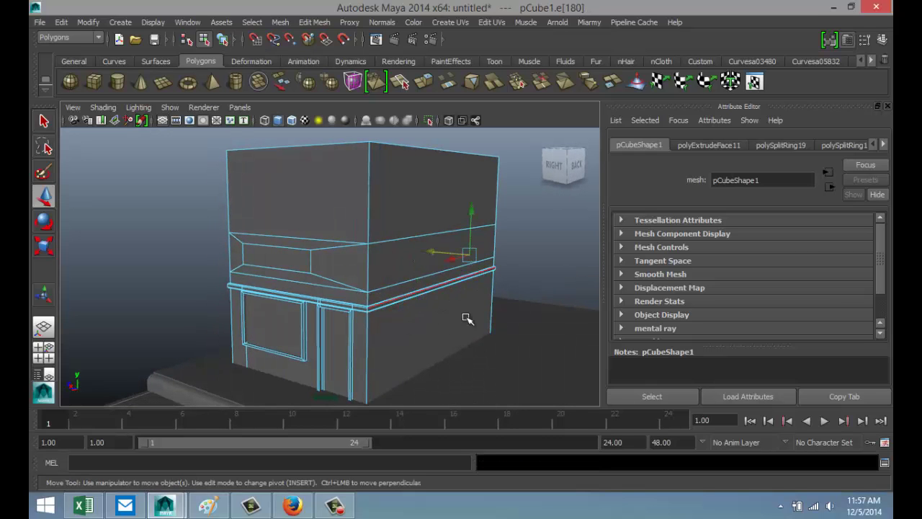
pyautogui.click(311, 263)
pyautogui.keyDown('alt'); pyautogui.moveTo(311, 264); pyautogui.dragTo(281, 258); pyautogui.keyUp('alt')
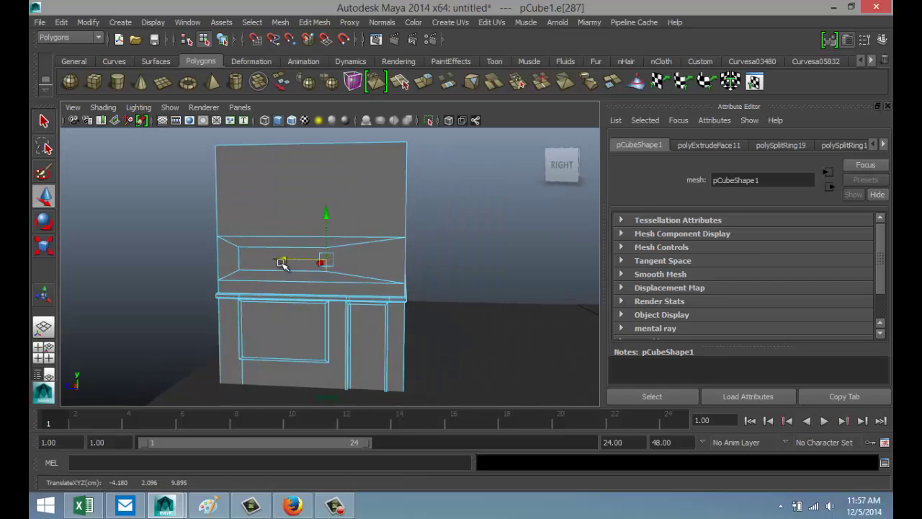
pyautogui.click(44, 365)
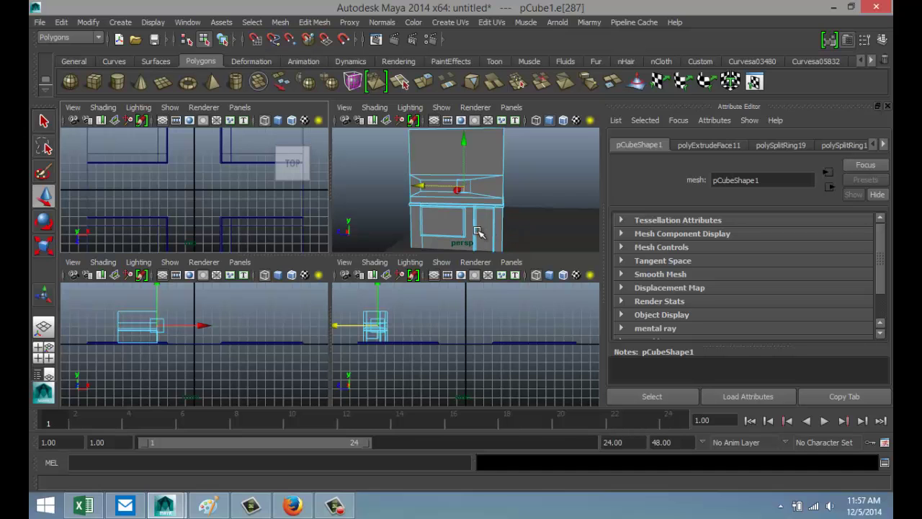
pyautogui.press('space')
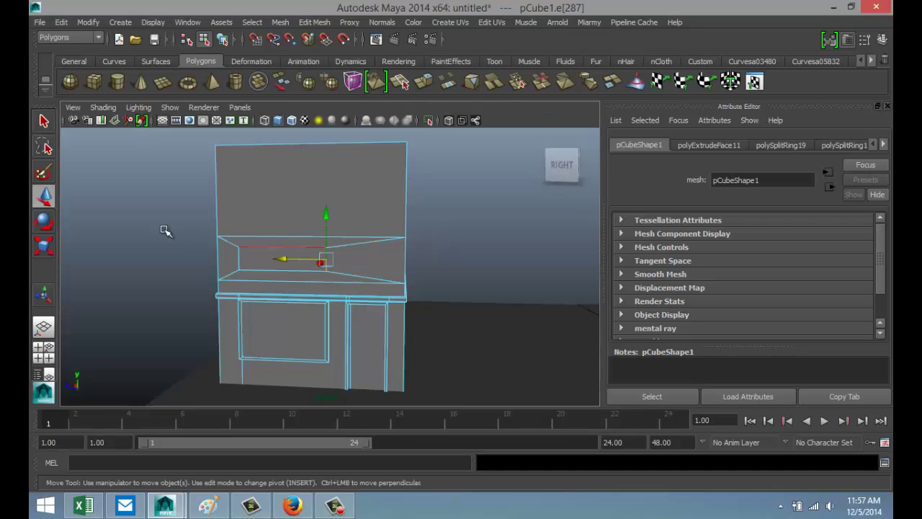
pyautogui.keyDown('alt'); pyautogui.moveTo(165, 231); pyautogui.dragTo(438, 259); pyautogui.keyUp('alt')
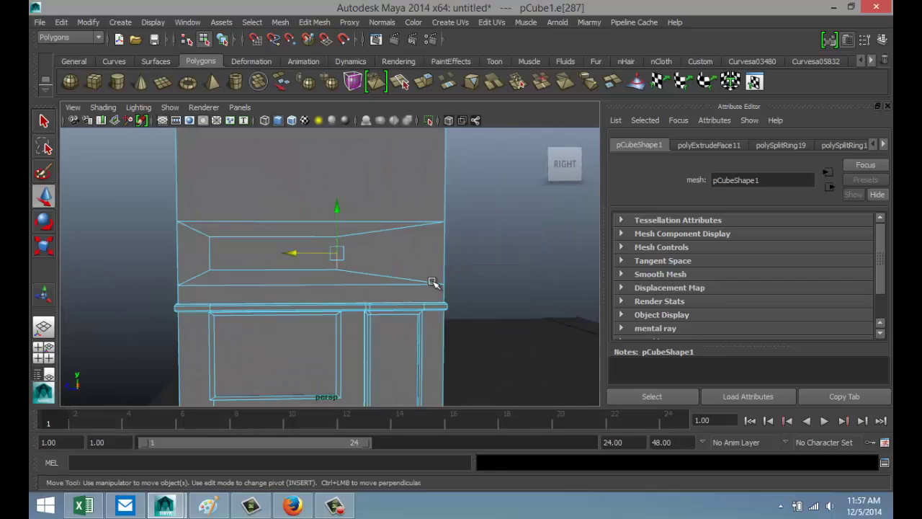
pyautogui.scroll(2, 431, 282)
pyautogui.keyDown('alt'); pyautogui.moveTo(400, 291); pyautogui.dragTo(380, 298); pyautogui.keyUp('alt')
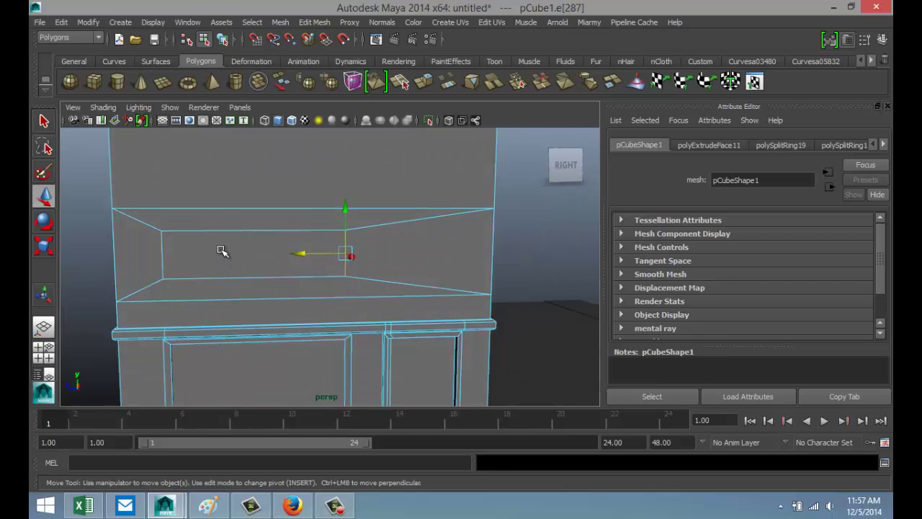
# - Extrude the inner panel face above the ground-floor window and pull it about 0.03 cm outward from the wall
pyautogui.moveTo(222, 251); pyautogui.dragTo(237, 252, button='right')
pyautogui.click(259, 255)
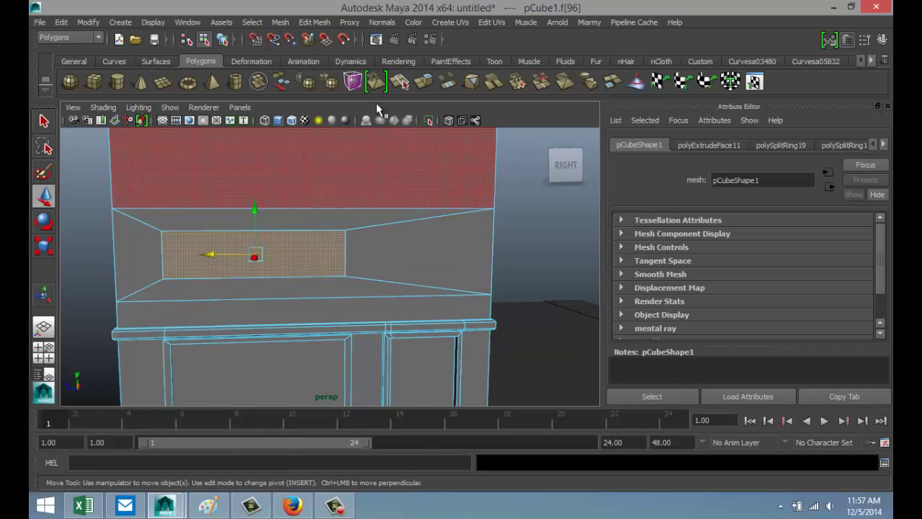
pyautogui.click(314, 22)
pyautogui.click(364, 67)
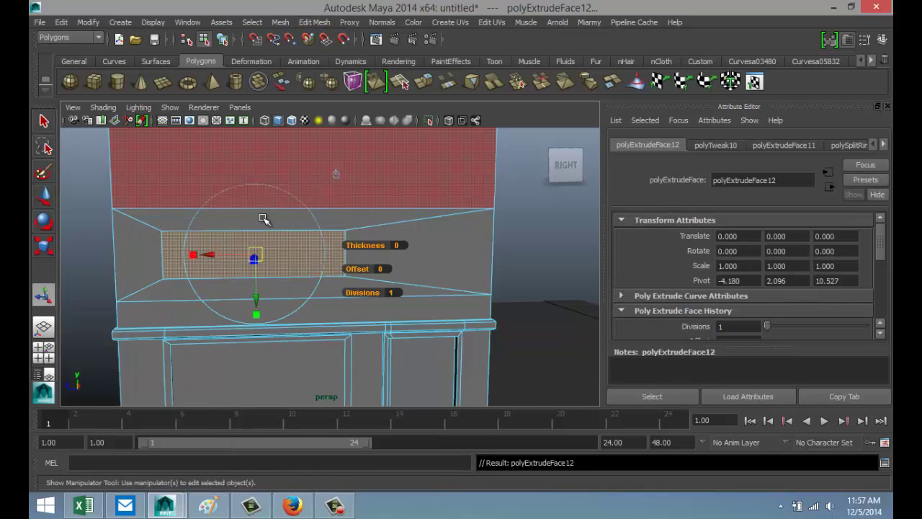
pyautogui.keyDown('alt'); pyautogui.moveTo(263, 219); pyautogui.dragTo(408, 322); pyautogui.keyUp('alt')
pyautogui.press('w')
# - Extrude the raised panel face again and scale it slightly inward in width and height to leave a thin window frame
pyautogui.hotkey('ctrl', 'e')
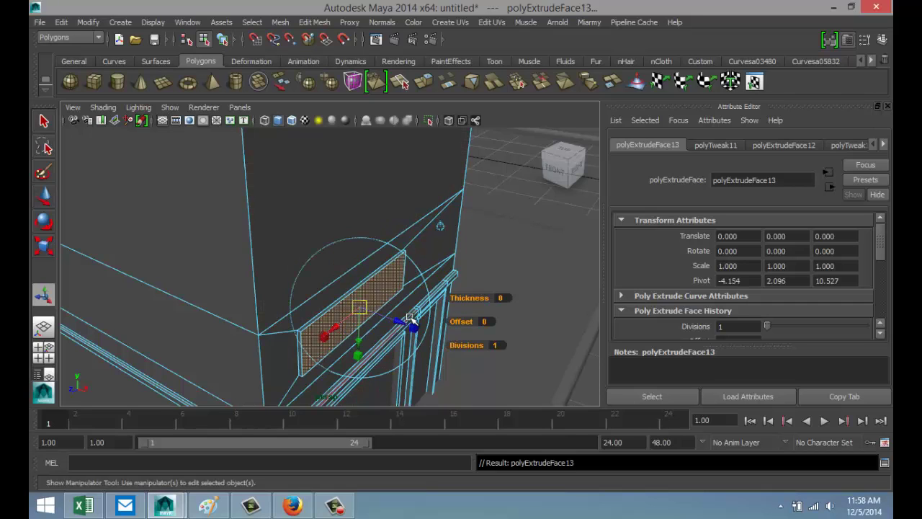
pyautogui.press('r')
pyautogui.moveTo(362, 308); pyautogui.dragTo(355, 309)
pyautogui.keyDown('alt'); pyautogui.moveTo(406, 322); pyautogui.dragTo(376, 299); pyautogui.keyUp('alt')
pyautogui.moveTo(268, 194); pyautogui.dragTo(268, 196)
# - Extrude the upper window's inner face and push it about 0.04 cm inward to recess the pane
pyautogui.hotkey('ctrl', 'e')
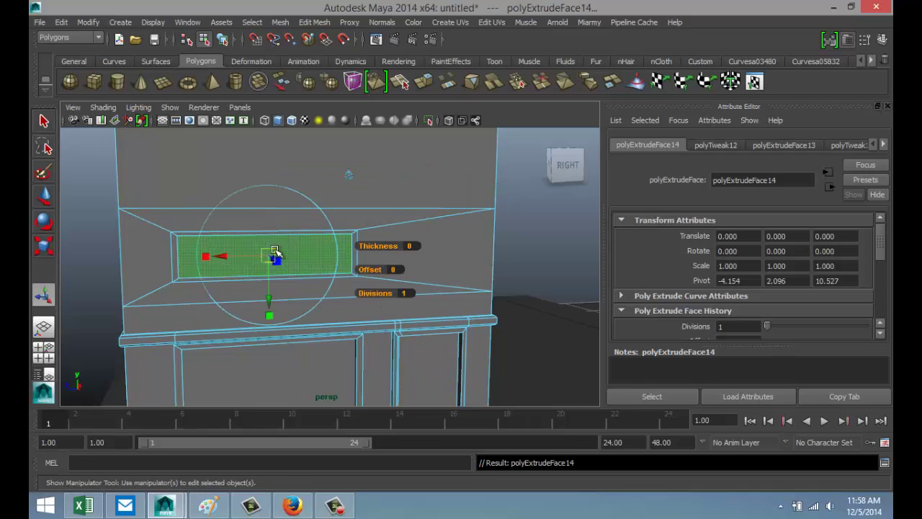
pyautogui.keyDown('alt'); pyautogui.moveTo(134, 288); pyautogui.dragTo(299, 325); pyautogui.keyUp('alt')
pyautogui.press('w')
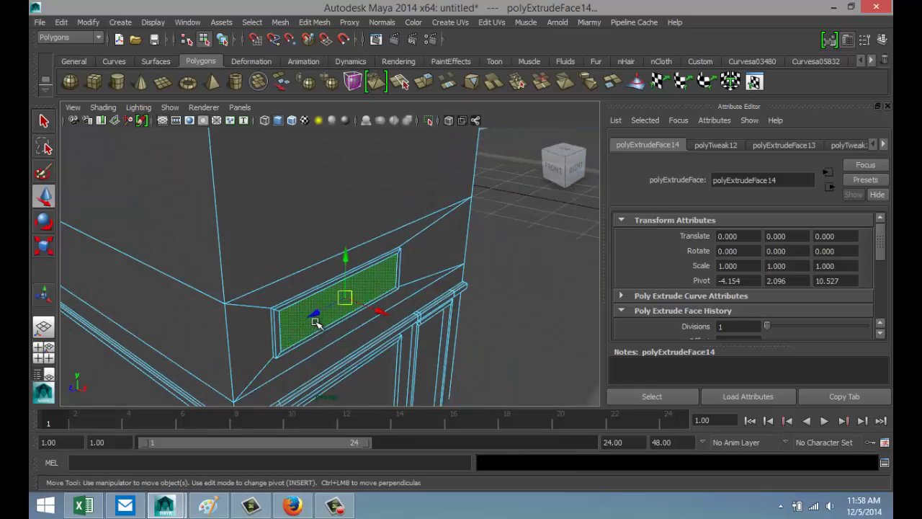
pyautogui.moveTo(377, 315); pyautogui.dragTo(380, 311)
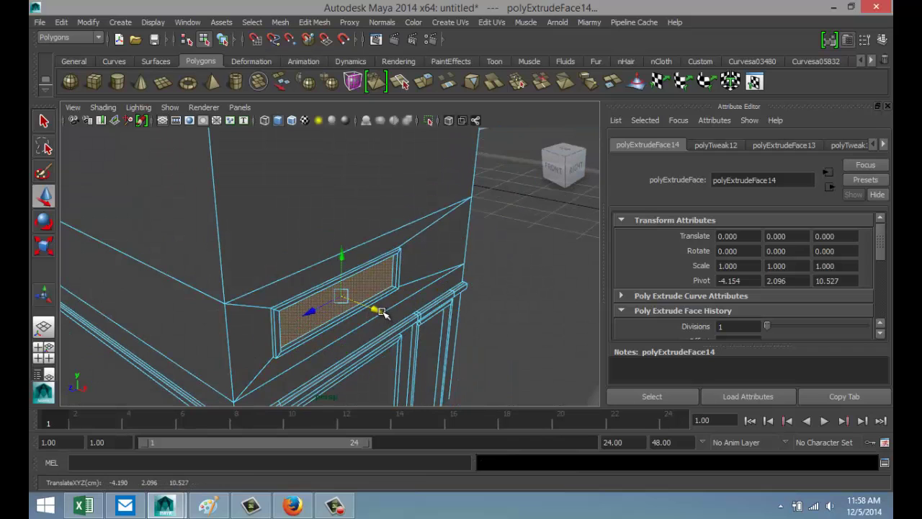
pyautogui.scroll(-2, 495, 316)
pyautogui.keyDown('alt'); pyautogui.moveTo(484, 311); pyautogui.dragTo(439, 292); pyautogui.keyUp('alt')
pyautogui.click(360, 265)
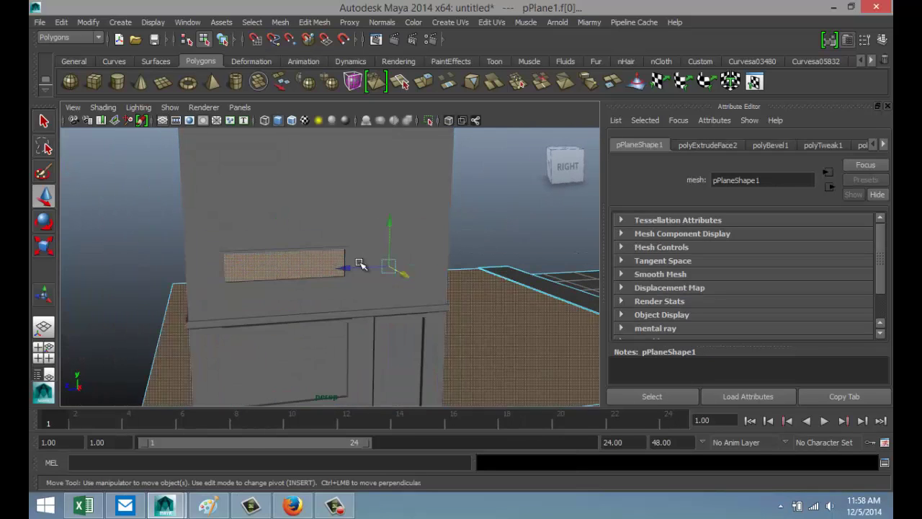
# - Delete the diagonal edges connecting the upper window's corners to the building's wall edges
pyautogui.click(360, 297)
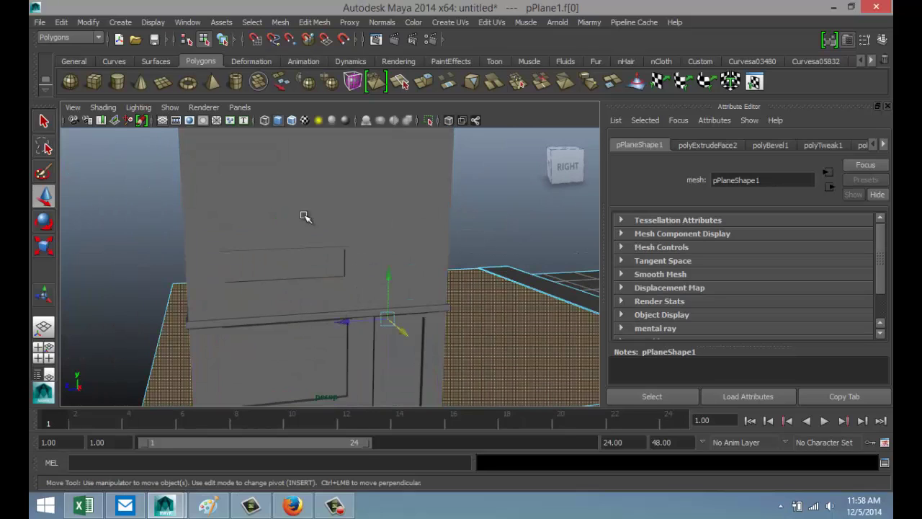
pyautogui.moveTo(305, 215); pyautogui.dragTo(377, 191, button='right')
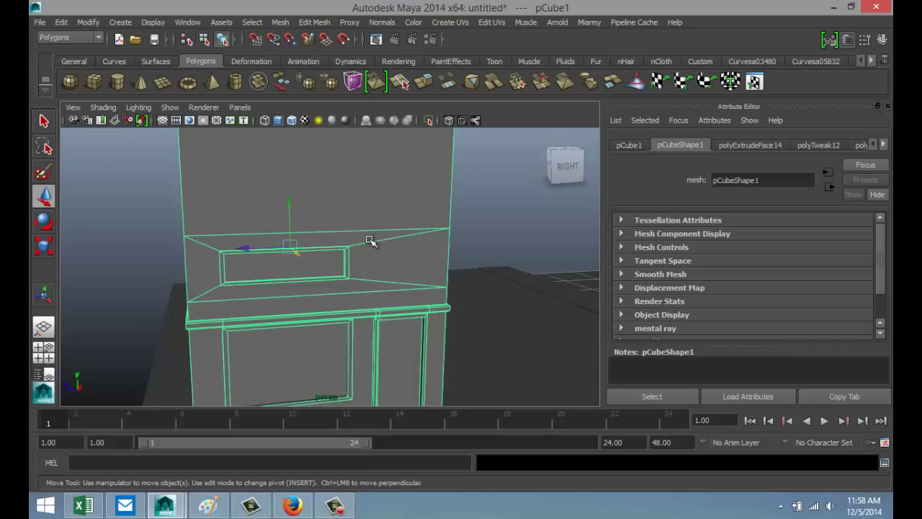
pyautogui.moveTo(370, 240); pyautogui.dragTo(371, 181, button='right')
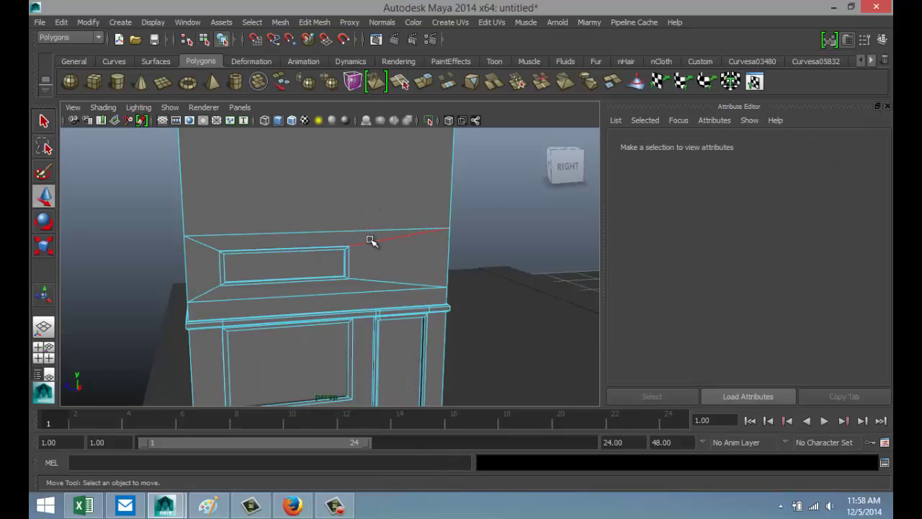
pyautogui.click(371, 240)
pyautogui.click(377, 280)
pyautogui.click(247, 298)
pyautogui.click(208, 290)
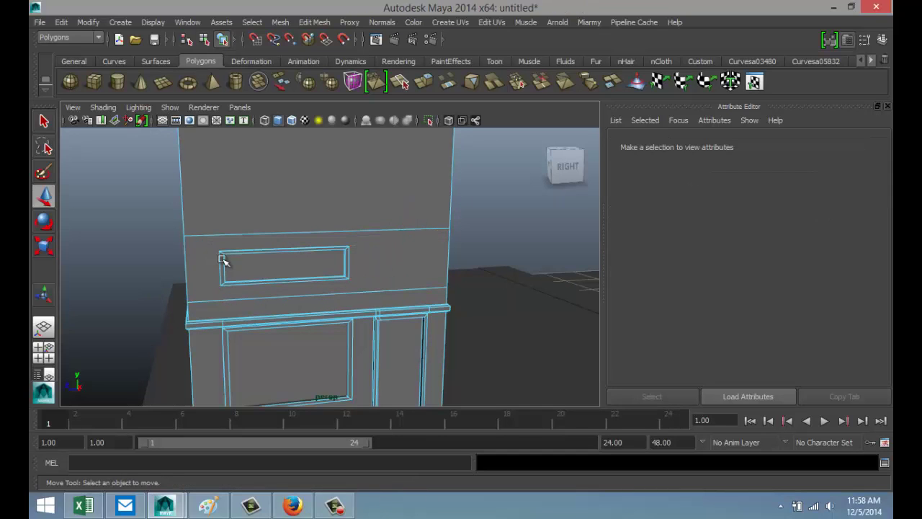
# - Select all vertices along the building's top and lower them to just above the edge loop over the upper window
pyautogui.scroll(-3, 276, 267)
pyautogui.scroll(2, 284, 271)
pyautogui.scroll(-3, 301, 245)
pyautogui.keyDown('alt'); pyautogui.moveTo(439, 298); pyautogui.dragTo(419, 301); pyautogui.keyUp('alt')
pyautogui.keyDown('alt'); pyautogui.moveTo(395, 261); pyautogui.dragTo(325, 250); pyautogui.keyUp('alt')
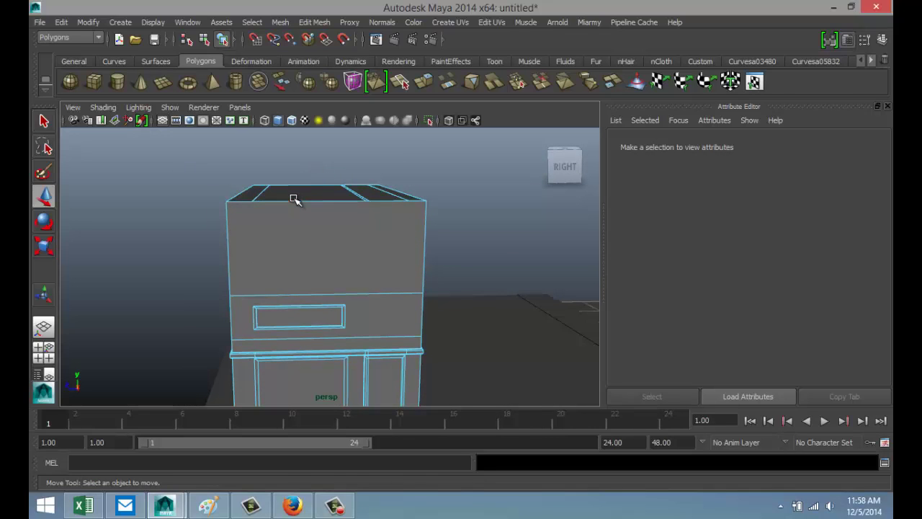
pyautogui.moveTo(294, 199); pyautogui.dragTo(234, 199, button='right')
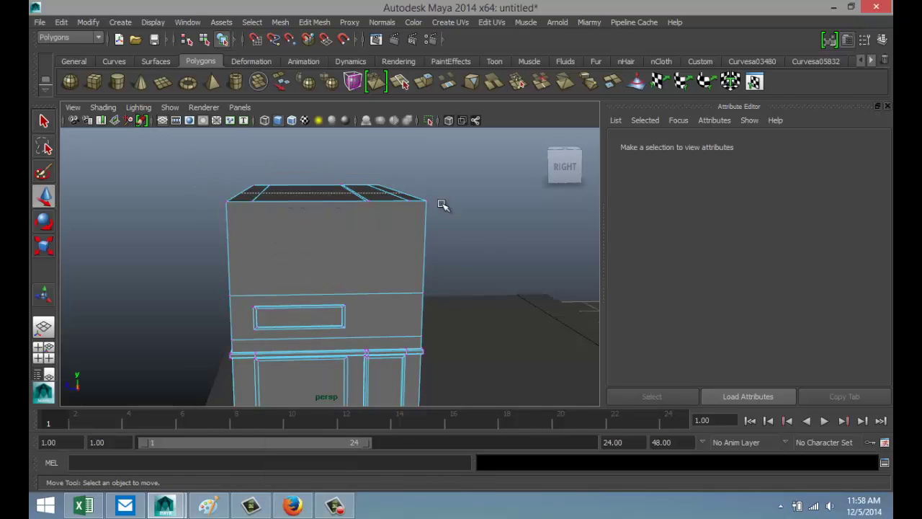
pyautogui.moveTo(443, 205); pyautogui.dragTo(216, 172)
pyautogui.keyDown('alt'); pyautogui.moveTo(469, 238); pyautogui.dragTo(473, 267); pyautogui.keyUp('alt')
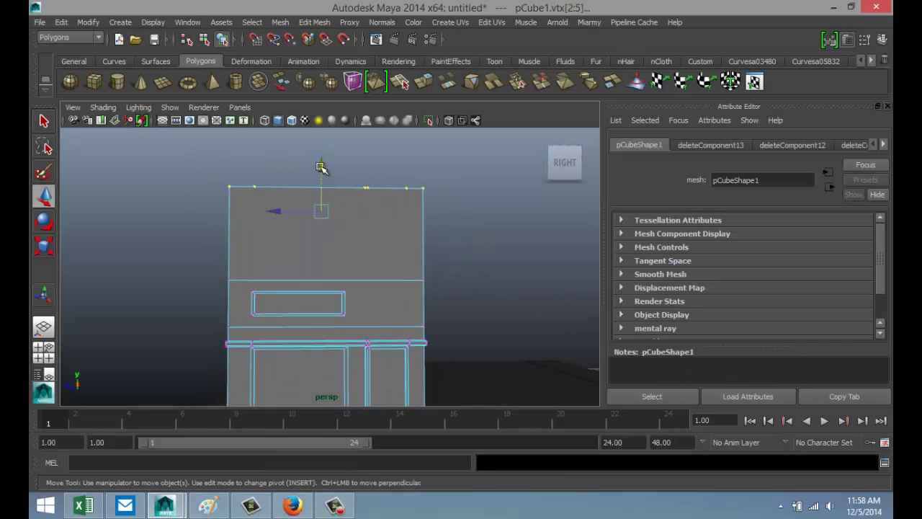
pyautogui.moveTo(321, 167); pyautogui.dragTo(321, 235)
pyautogui.click(170, 238)
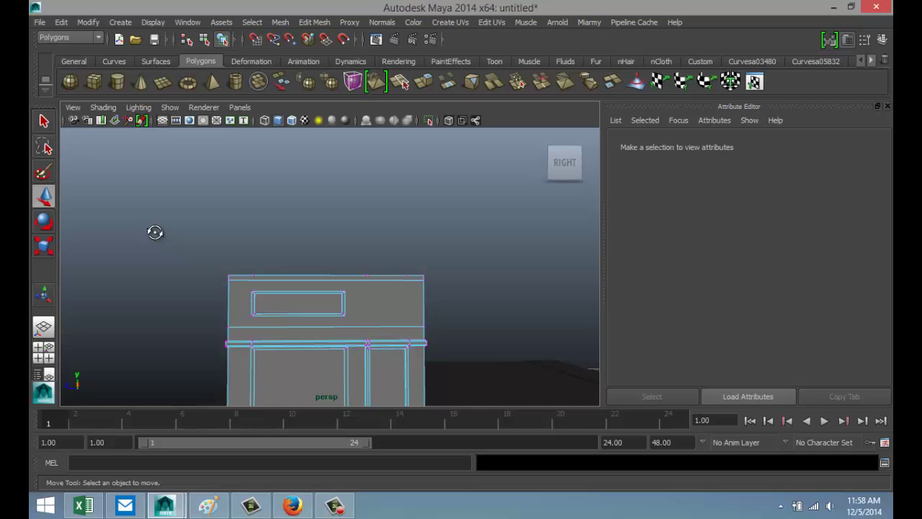
# - Select the faces of the narrow band running around all four sides of the building just below the roof
pyautogui.keyDown('alt'); pyautogui.moveTo(155, 232); pyautogui.dragTo(237, 268); pyautogui.keyUp('alt')
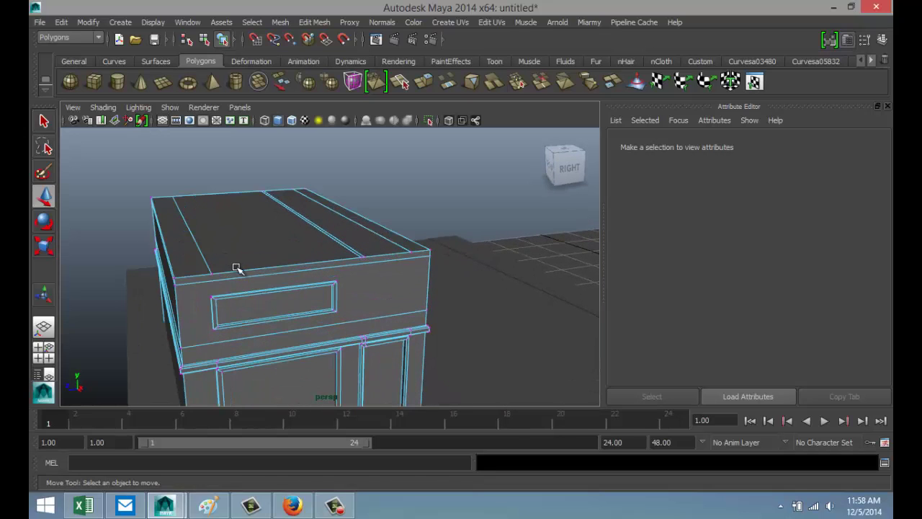
pyautogui.moveTo(243, 210); pyautogui.dragTo(251, 255, button='right')
pyautogui.click(258, 274)
pyautogui.click(461, 201)
pyautogui.click(381, 257)
pyautogui.keyDown('alt'); pyautogui.moveTo(268, 264); pyautogui.dragTo(198, 281); pyautogui.keyUp('alt')
pyautogui.keyDown('ctrl'); pyautogui.click(198, 282); pyautogui.keyUp('ctrl')
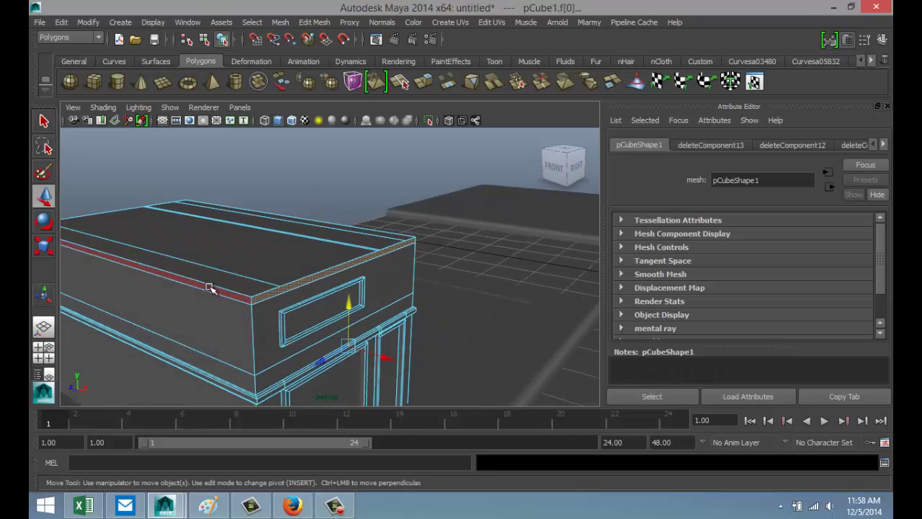
pyautogui.keyDown('alt'); pyautogui.moveTo(436, 293); pyautogui.dragTo(288, 289); pyautogui.keyUp('alt')
pyautogui.click(361, 290)
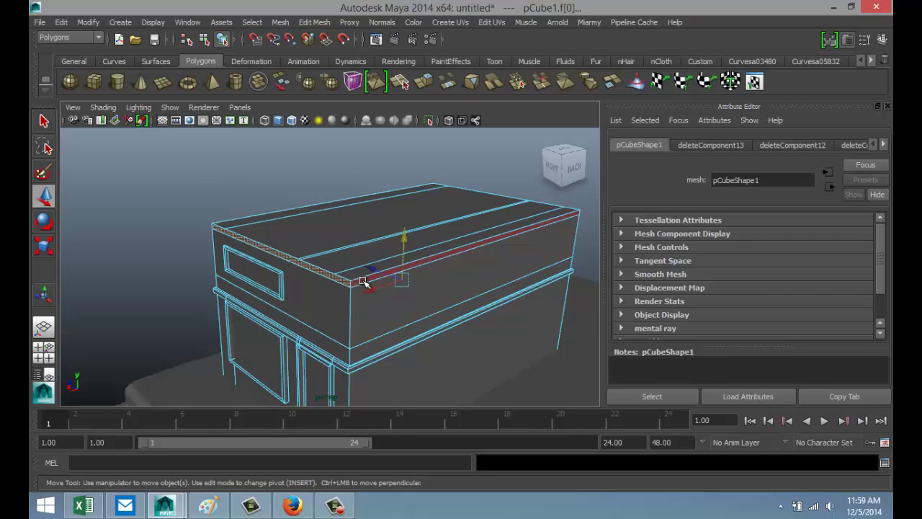
pyautogui.keyDown('alt'); pyautogui.moveTo(362, 282); pyautogui.dragTo(329, 251); pyautogui.keyUp('alt')
pyautogui.scroll(5, 317, 249)
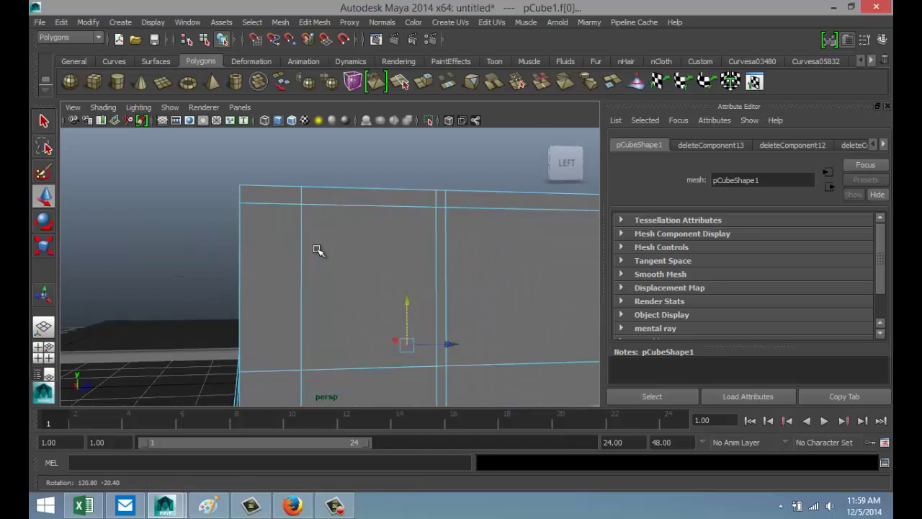
pyautogui.click(276, 196)
pyautogui.keyDown('alt'); pyautogui.moveTo(169, 210); pyautogui.dragTo(226, 154); pyautogui.keyUp('alt')
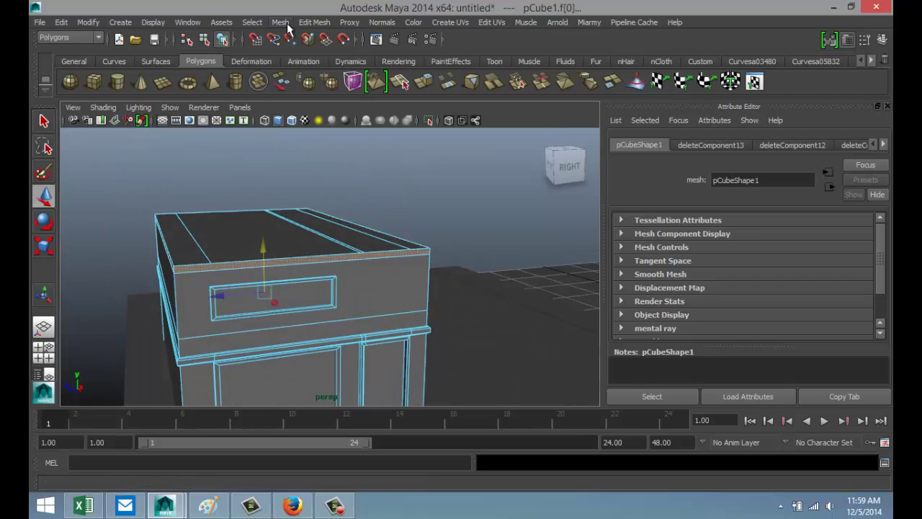
# - Extrude the selected band faces and scale them uniformly outward to about 1.04 to form a roof overhang
pyautogui.click(314, 22)
pyautogui.click(366, 66)
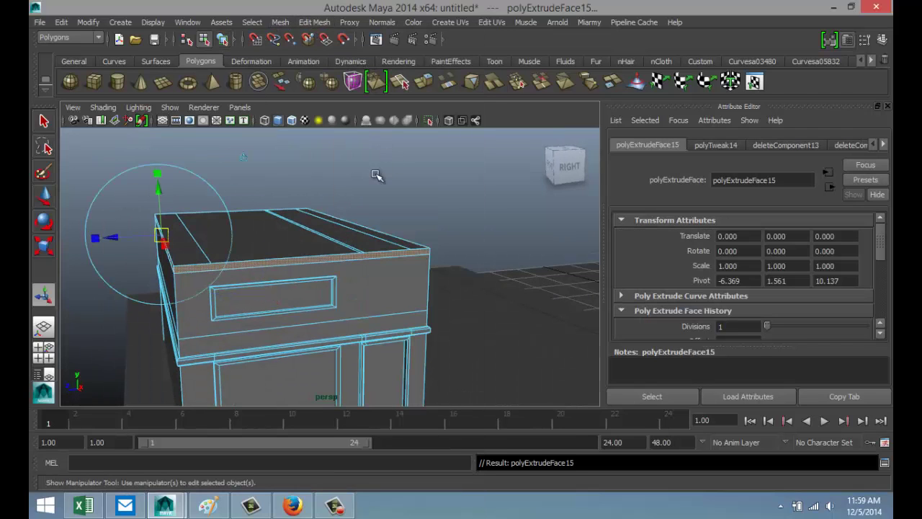
pyautogui.press('r')
pyautogui.click(268, 287)
pyautogui.moveTo(265, 294); pyautogui.dragTo(274, 296)
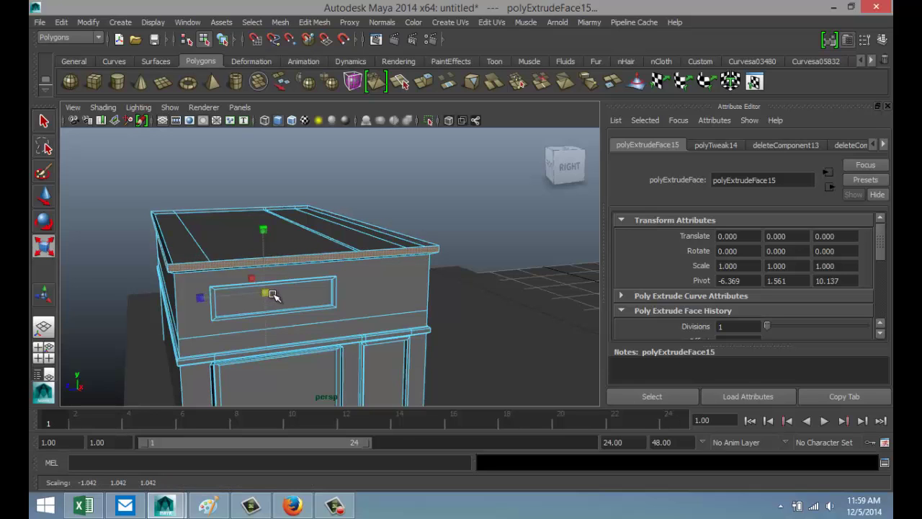
# - Delete the leftover vertical edge between the ground-floor window's lower corner and the ground
pyautogui.scroll(-5, 274, 287)
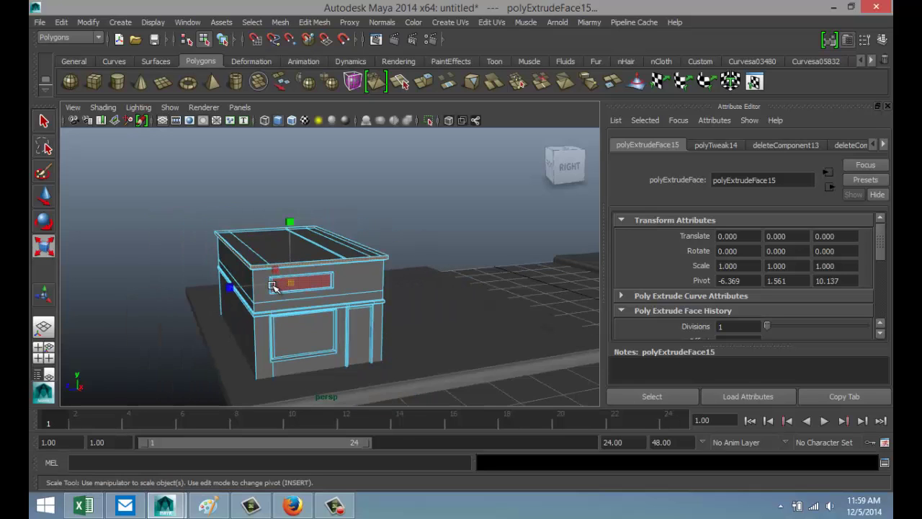
pyautogui.scroll(3, 271, 283)
pyautogui.keyDown('alt'); pyautogui.moveTo(154, 261); pyautogui.dragTo(257, 315); pyautogui.keyUp('alt')
pyautogui.moveTo(264, 232); pyautogui.dragTo(276, 197, button='right')
pyautogui.click(267, 322)
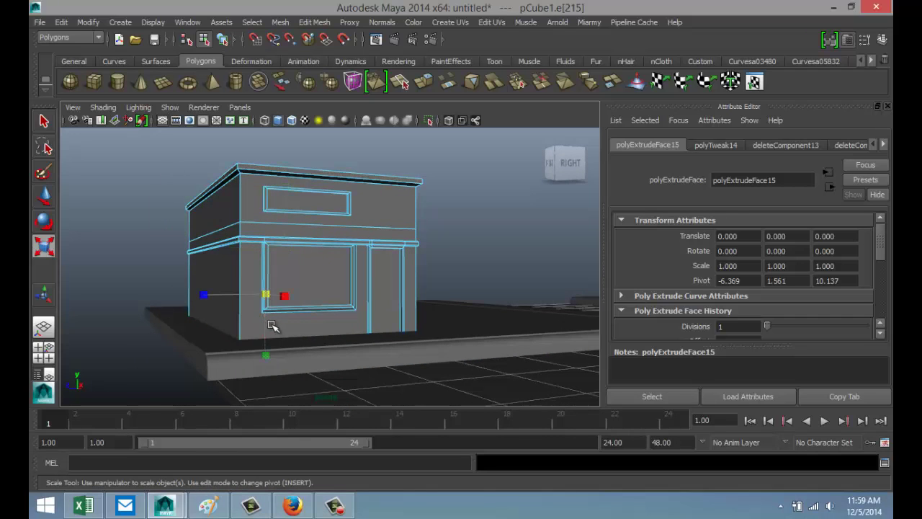
pyautogui.click(358, 258)
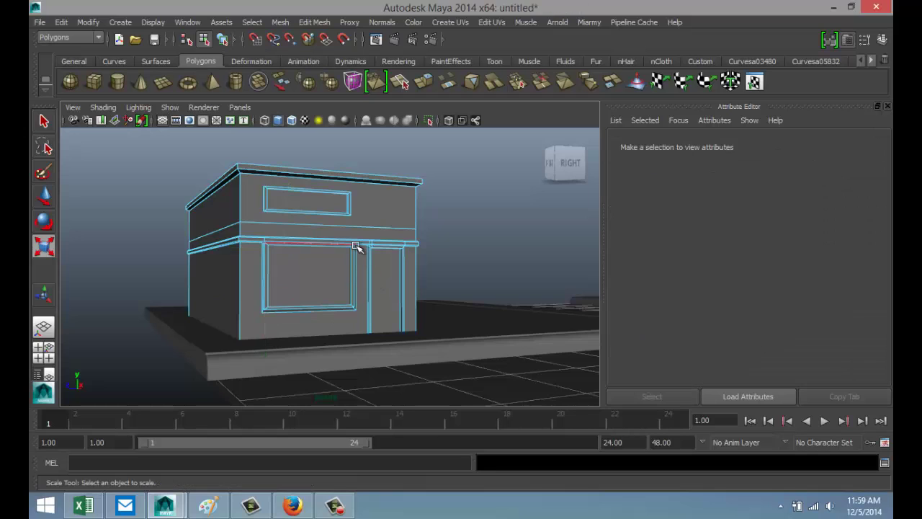
# - Insert an edge loop around the building halfway along its length, working from the top view
pyautogui.keyDown('alt'); pyautogui.moveTo(416, 246); pyautogui.dragTo(425, 245); pyautogui.keyUp('alt')
pyautogui.keyDown('alt'); pyautogui.moveTo(437, 210); pyautogui.dragTo(420, 265, button='middle'); pyautogui.keyUp('alt')
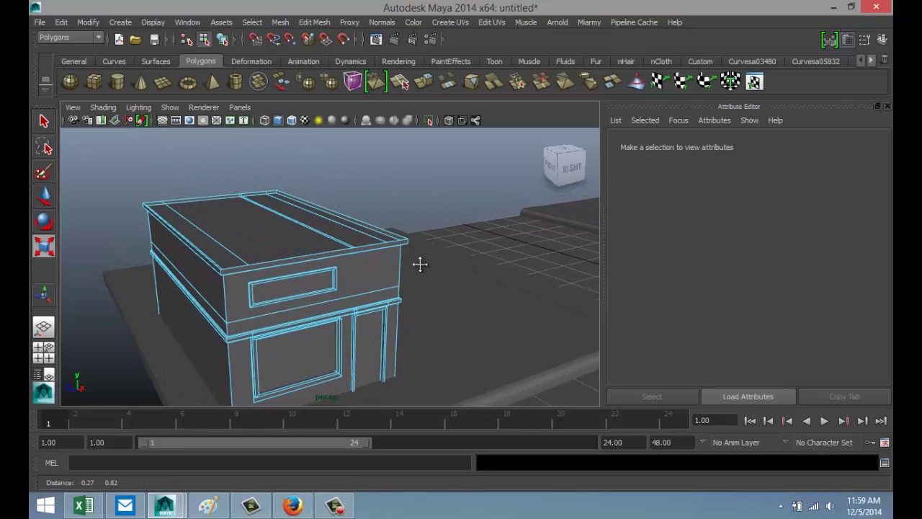
pyautogui.keyDown('alt'); pyautogui.moveTo(342, 255); pyautogui.dragTo(407, 267); pyautogui.keyUp('alt')
pyautogui.click(43, 352)
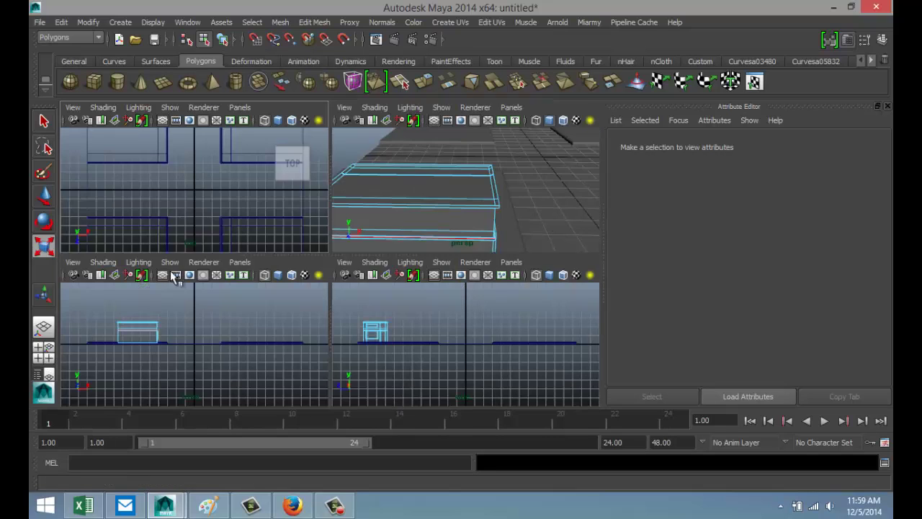
pyautogui.press('space')
pyautogui.scroll(-3, 237, 203)
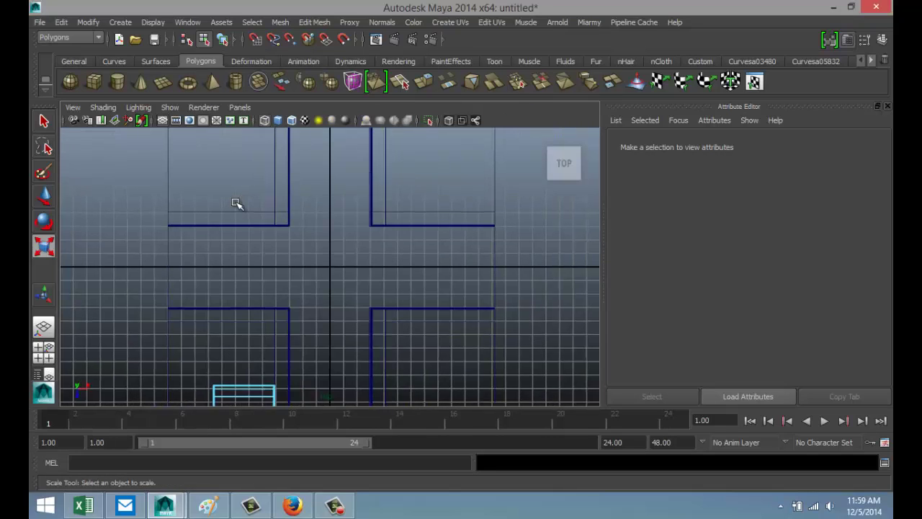
pyautogui.scroll(-2, 239, 210)
pyautogui.scroll(-2, 239, 210)
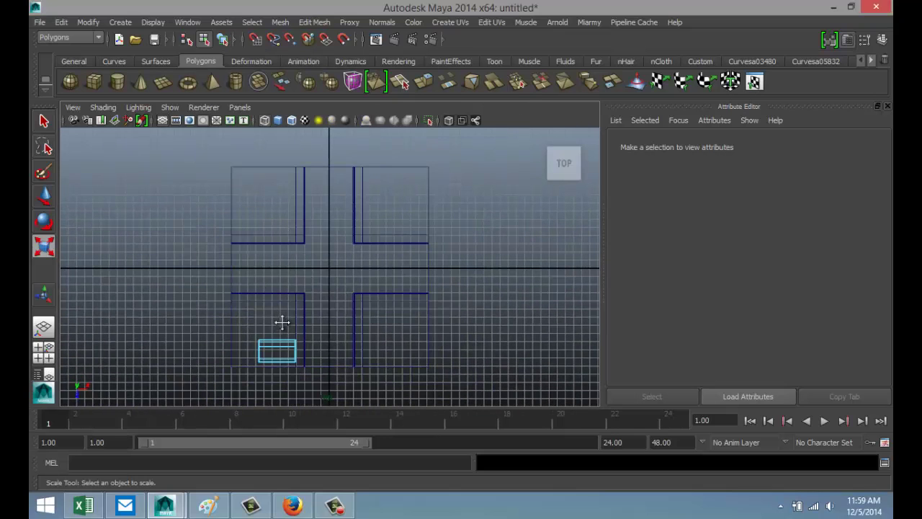
pyautogui.scroll(8, 282, 322)
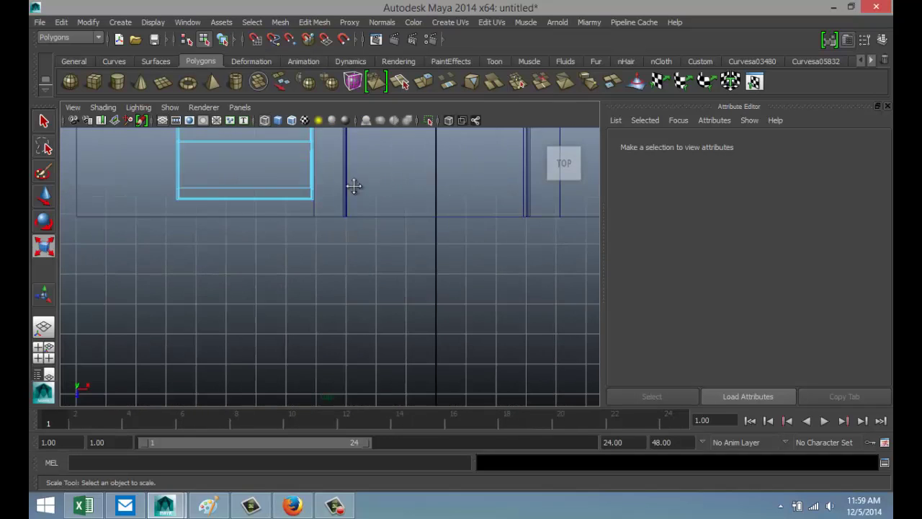
pyautogui.keyDown('alt'); pyautogui.moveTo(354, 187); pyautogui.dragTo(393, 267, button='middle'); pyautogui.keyUp('alt')
pyautogui.scroll(2, 393, 267)
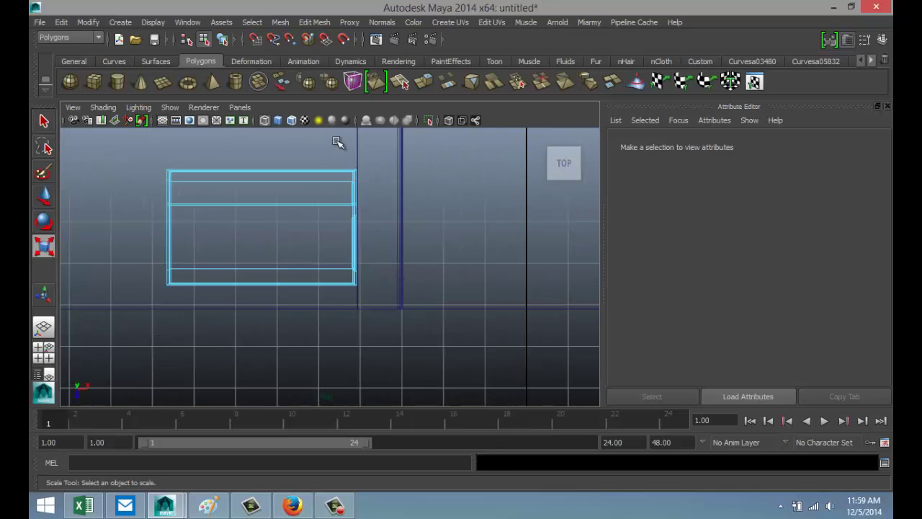
pyautogui.click(317, 22)
pyautogui.click(391, 155)
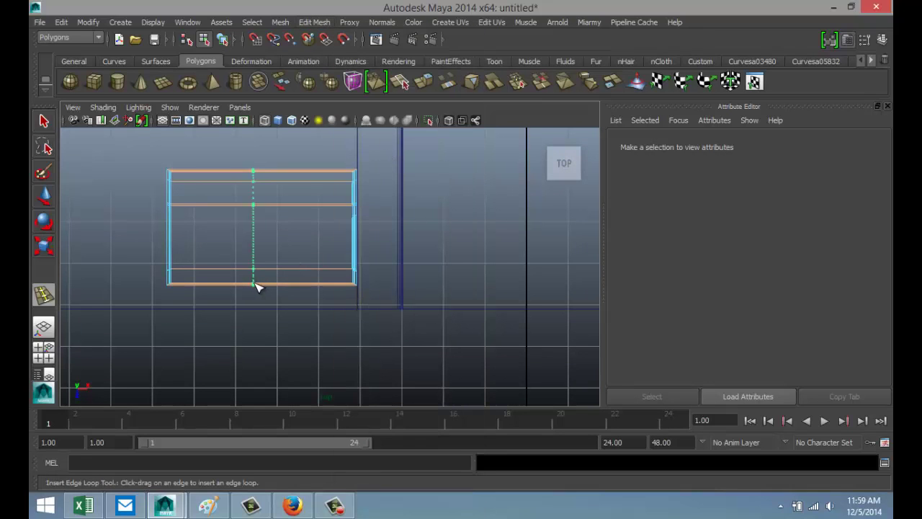
pyautogui.moveTo(258, 287); pyautogui.dragTo(262, 288)
# - In the perspective view, select only the new loop's edges that cross the roof, including the short overhang segments at both ends
pyautogui.click(43, 353)
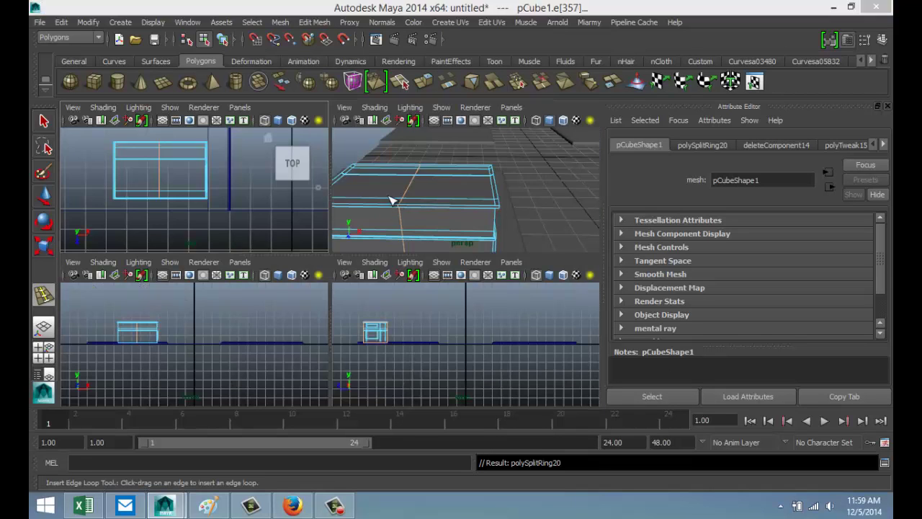
pyautogui.press('space')
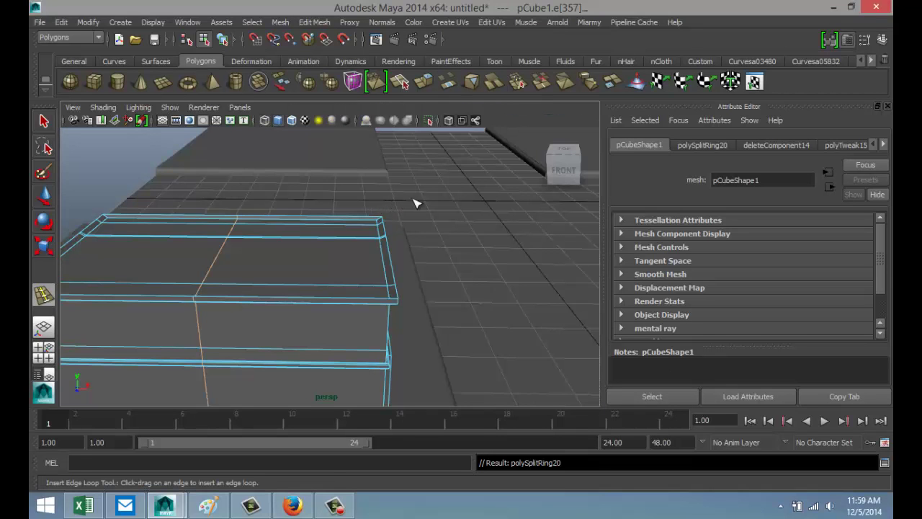
pyautogui.press('q')
pyautogui.moveTo(214, 210); pyautogui.dragTo(214, 178, button='right')
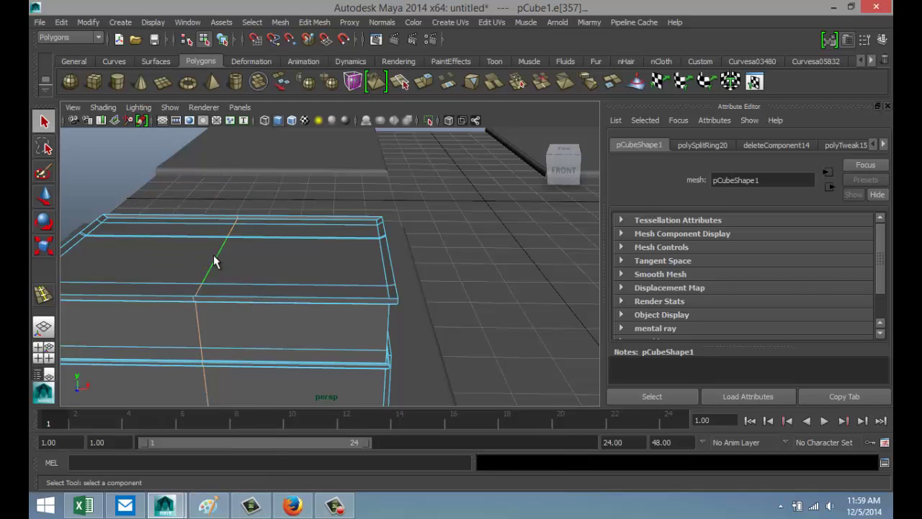
pyautogui.click(457, 257)
pyautogui.click(224, 284)
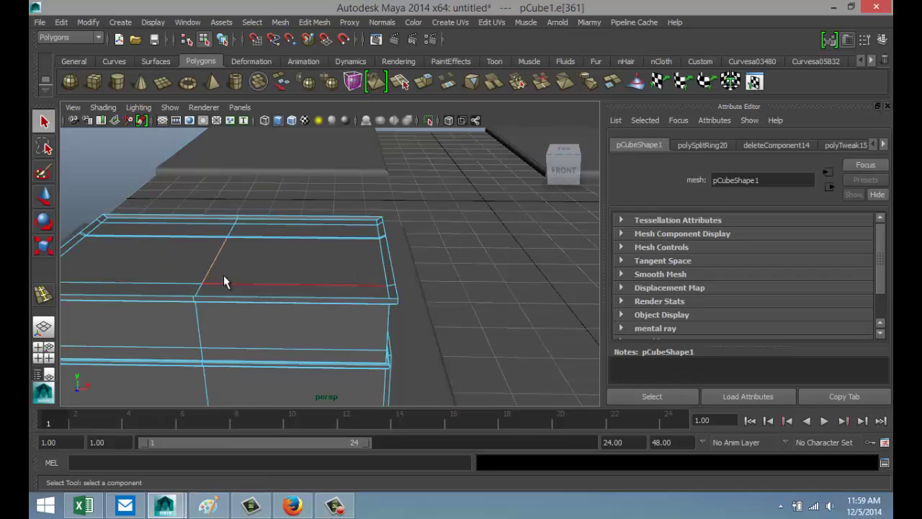
pyautogui.click(206, 282)
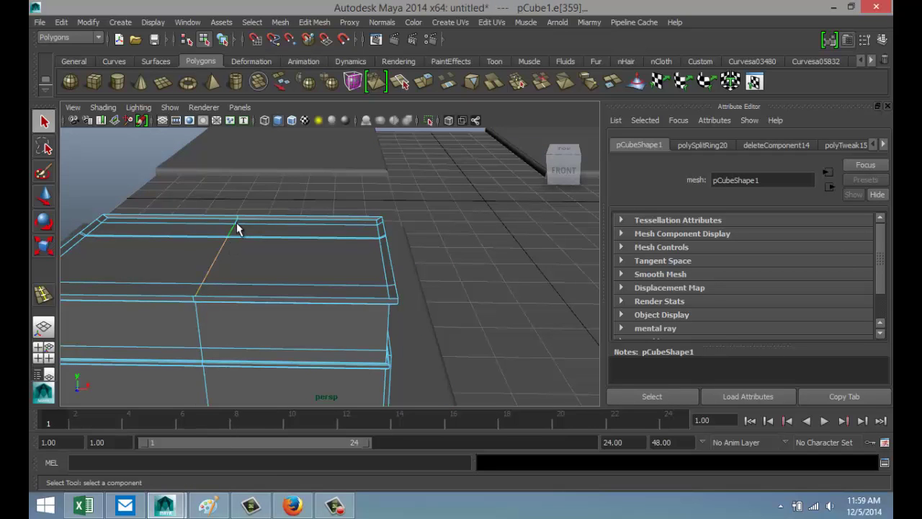
pyautogui.keyDown('alt'); pyautogui.moveTo(355, 288); pyautogui.dragTo(226, 298); pyautogui.keyUp('alt')
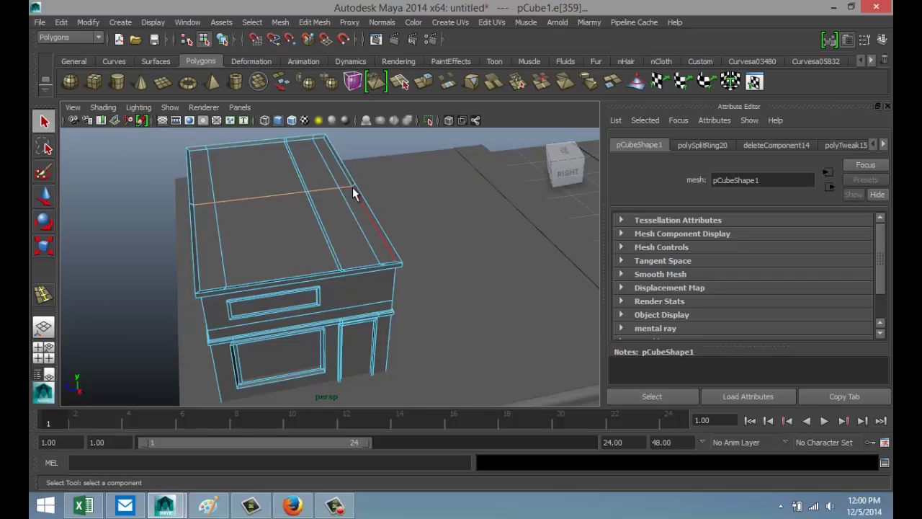
pyautogui.scroll(3, 353, 187)
pyautogui.keyDown('alt'); pyautogui.moveTo(354, 187); pyautogui.dragTo(385, 265, button='right'); pyautogui.keyUp('alt')
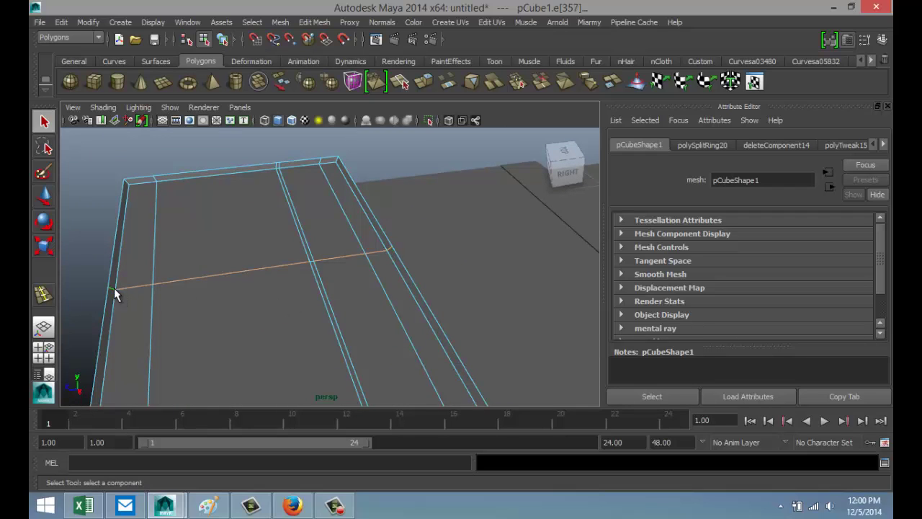
pyautogui.scroll(-5, 216, 313)
pyautogui.keyDown('alt'); pyautogui.moveTo(263, 309); pyautogui.dragTo(336, 319); pyautogui.keyUp('alt')
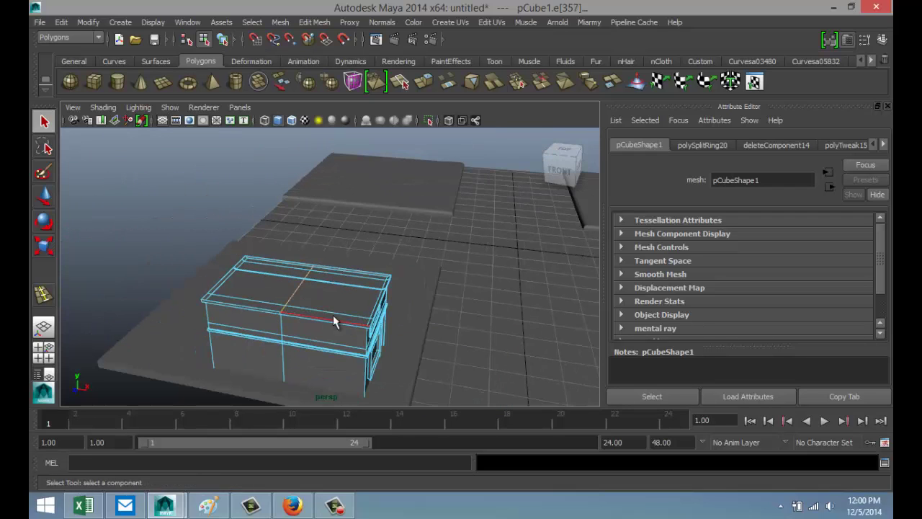
# - Raise the selected roof edges to a height of about 3.3 cm to form a gabled ridge, and clear the selection
pyautogui.press('w')
pyautogui.moveTo(296, 249); pyautogui.dragTo(295, 214)
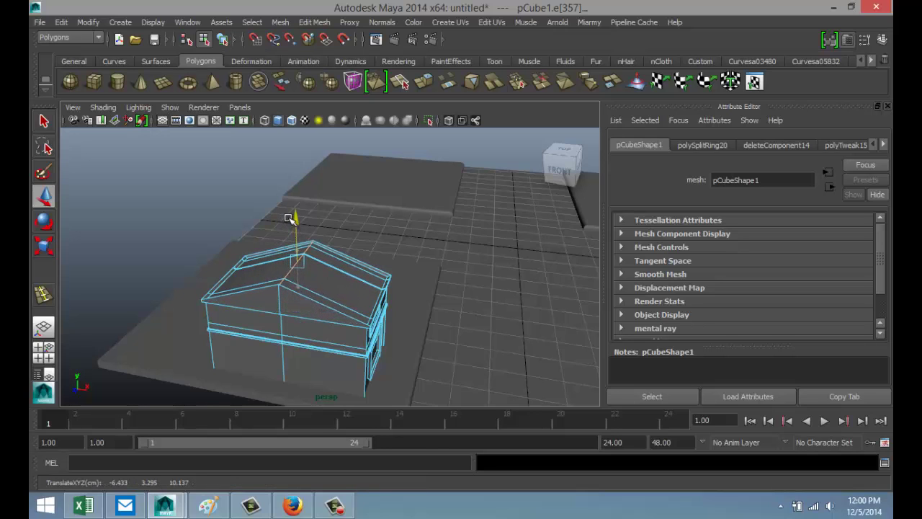
pyautogui.keyDown('alt'); pyautogui.moveTo(393, 294); pyautogui.dragTo(301, 269); pyautogui.keyUp('alt')
pyautogui.click(192, 231)
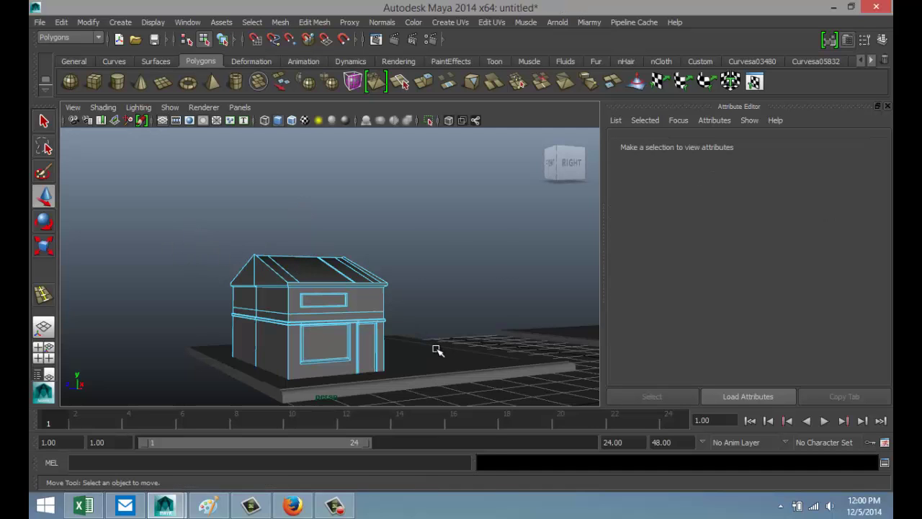
# - Return to object mode, select the building and show it in a maximized right side view
pyautogui.moveTo(436, 350); pyautogui.dragTo(496, 196, button='right')
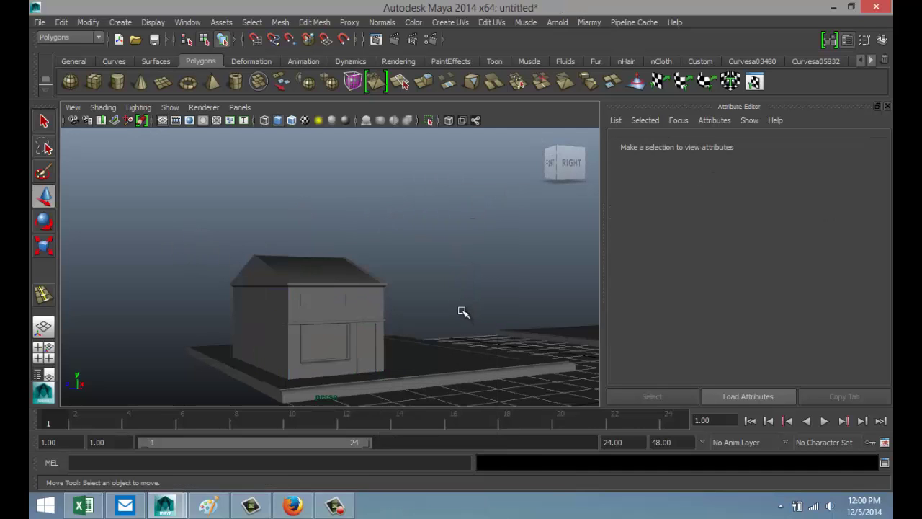
pyautogui.keyDown('alt'); pyautogui.moveTo(462, 311); pyautogui.dragTo(413, 281); pyautogui.keyUp('alt')
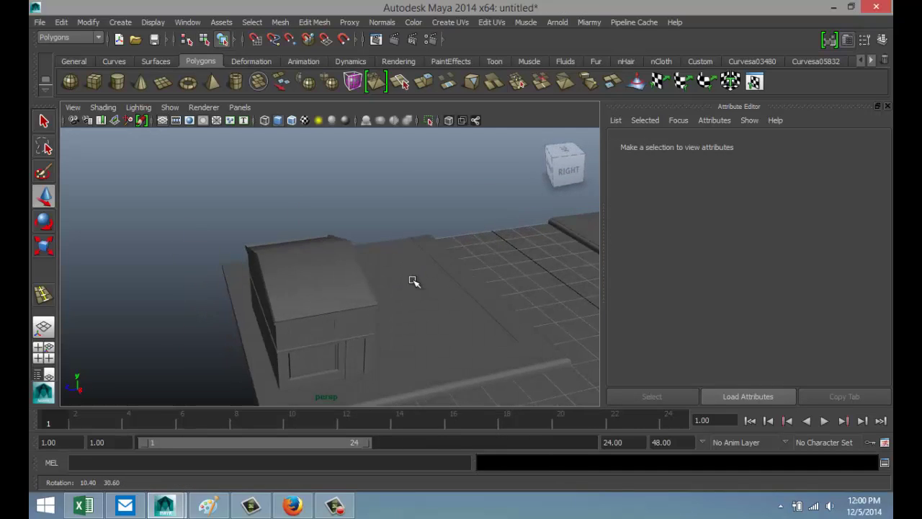
pyautogui.click(314, 294)
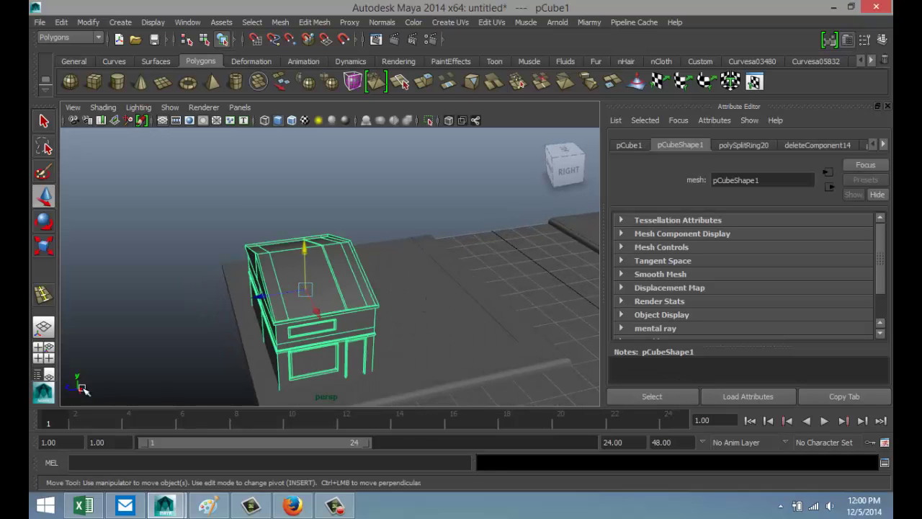
pyautogui.click(47, 353)
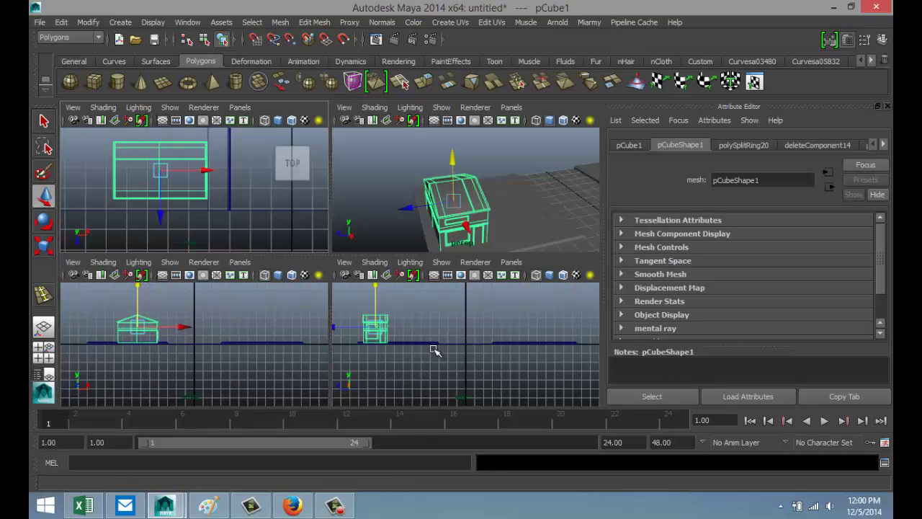
pyautogui.press('space')
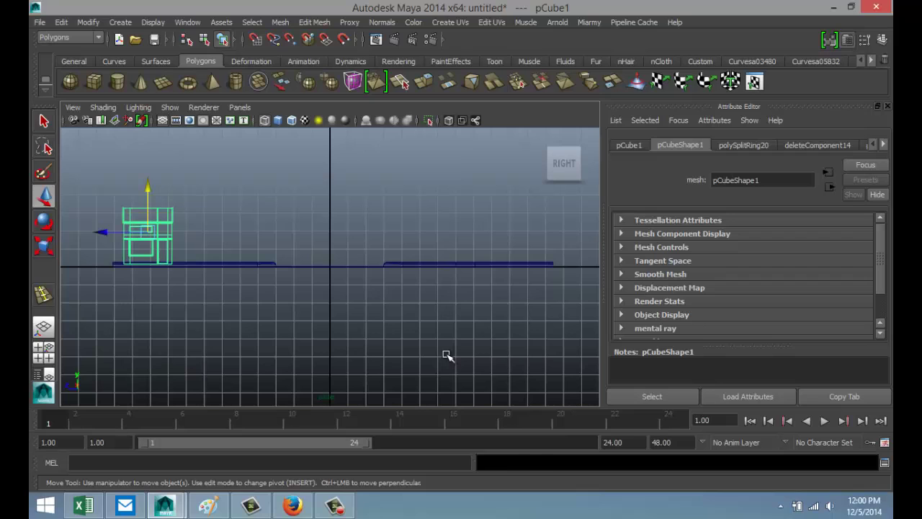
pyautogui.hotkey('ctrl', 'd')
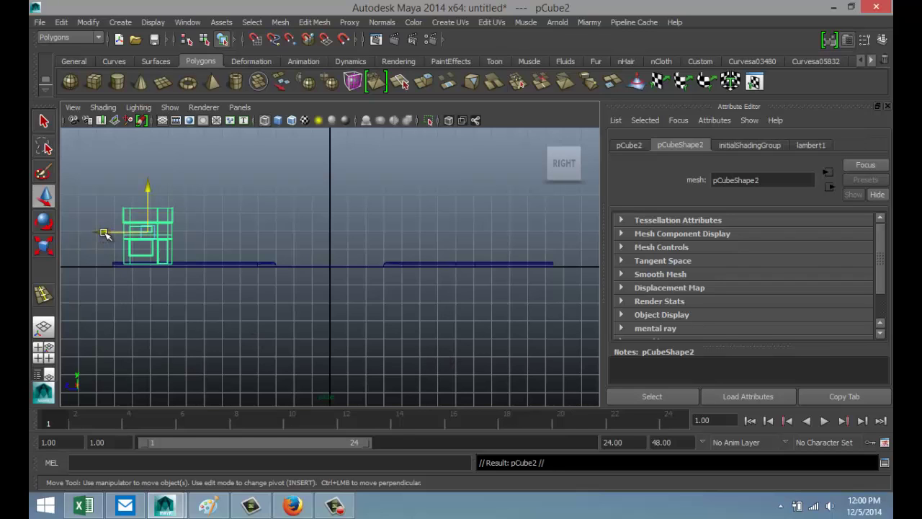
pyautogui.moveTo(104, 233); pyautogui.dragTo(176, 237)
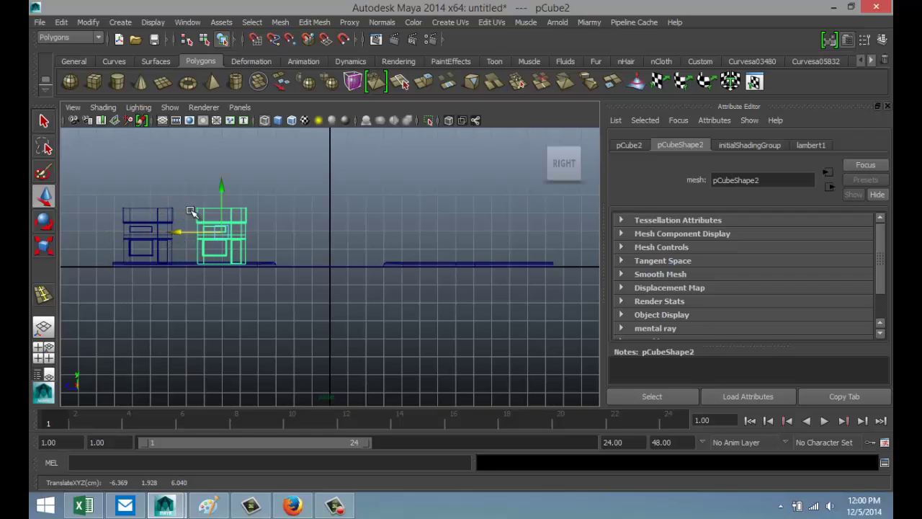
pyautogui.press('Delete')
# - Scale the building down uniformly and reposition it flush on the block at about Y 1.665, Z 10.25 cm
pyautogui.click(172, 237)
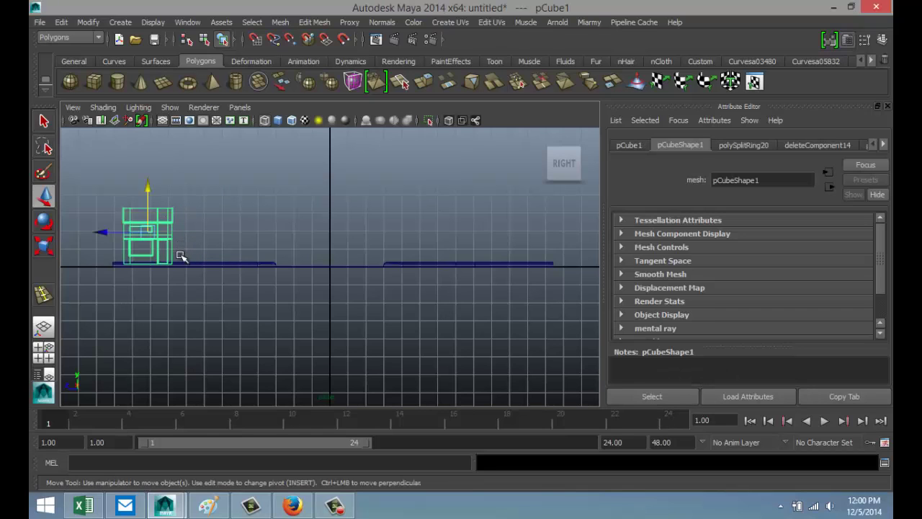
pyautogui.press('r')
pyautogui.moveTo(145, 233); pyautogui.dragTo(142, 241)
pyautogui.press('w')
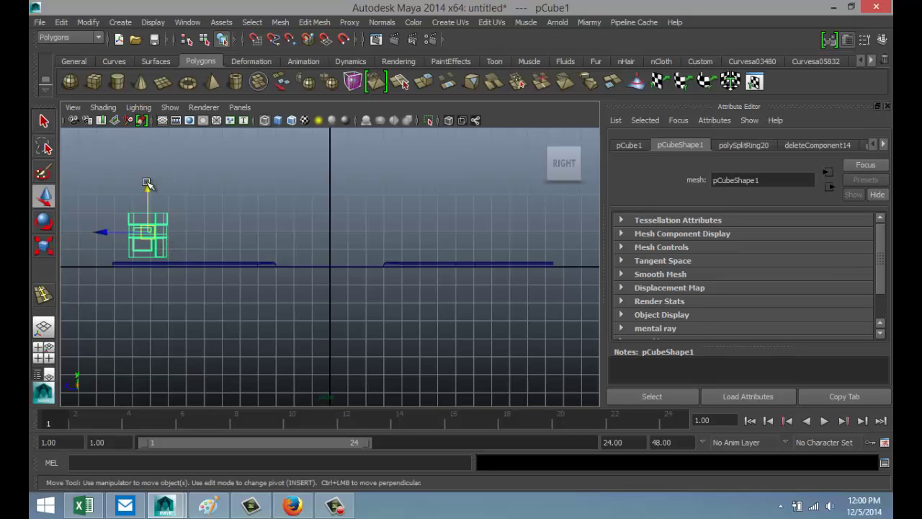
pyautogui.moveTo(146, 183); pyautogui.dragTo(147, 190)
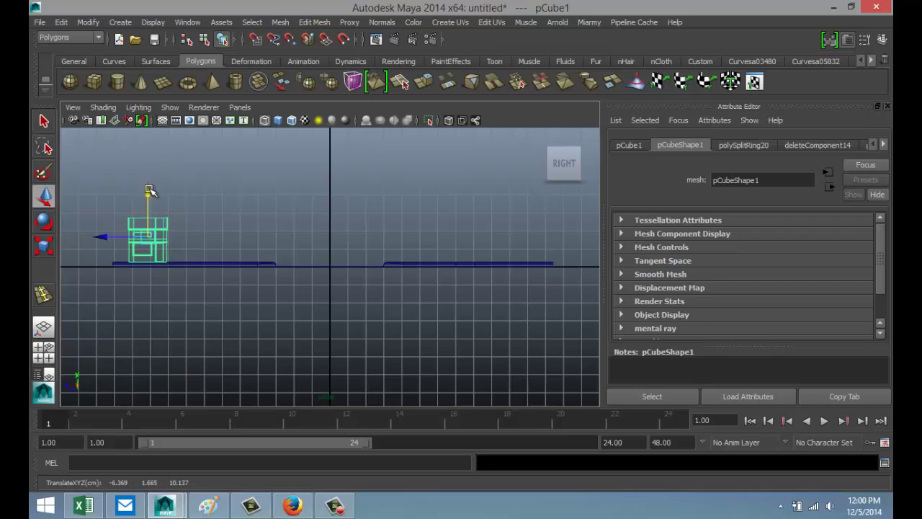
pyautogui.click(114, 236)
pyautogui.moveTo(113, 236); pyautogui.dragTo(110, 239)
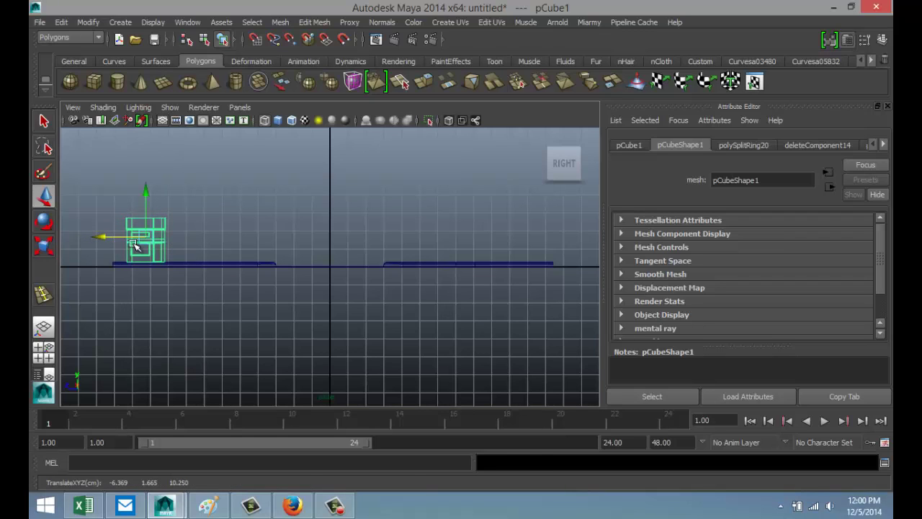
# - Duplicate the building along the block to about Z 7.54 cm, and repeat the duplication at the same spacing for a third building
pyautogui.hotkey('ctrl', 'd')
pyautogui.moveTo(101, 235); pyautogui.dragTo(149, 240)
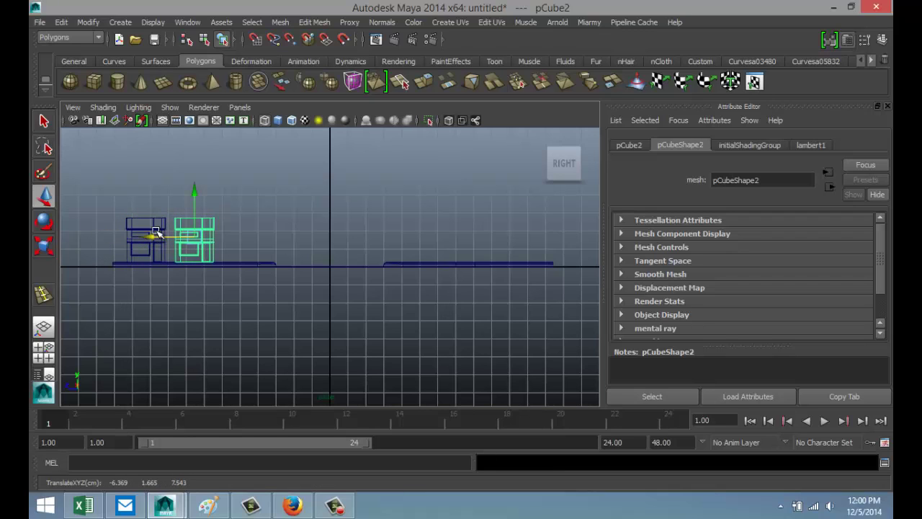
pyautogui.hotkey('shift', 'd')
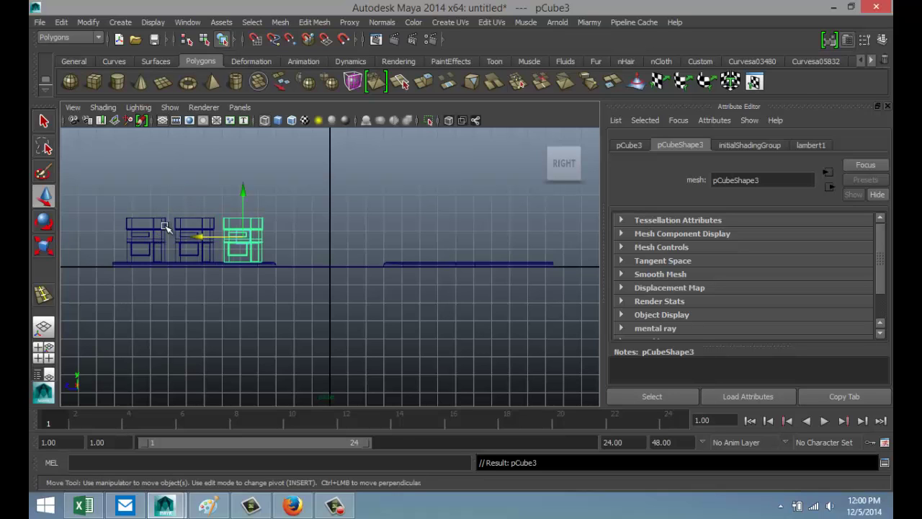
# - In the perspective view, select all three buildings and shift them towards the street, with the original at about X -6.01 cm
pyautogui.press('space')
pyautogui.press('space')
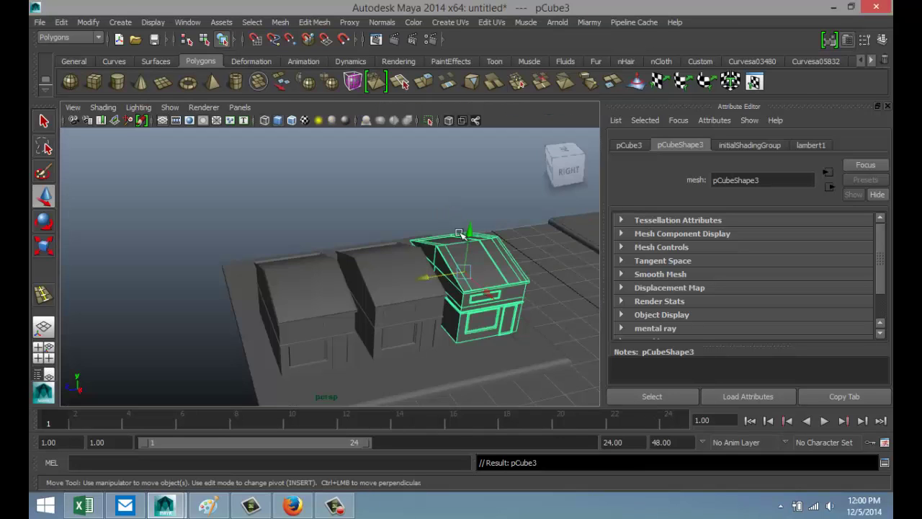
pyautogui.scroll(3, 407, 320)
pyautogui.keyDown('alt'); pyautogui.moveTo(346, 339); pyautogui.dragTo(269, 315); pyautogui.keyUp('alt')
pyautogui.keyDown('shift'); pyautogui.click(302, 284); pyautogui.keyUp('shift')
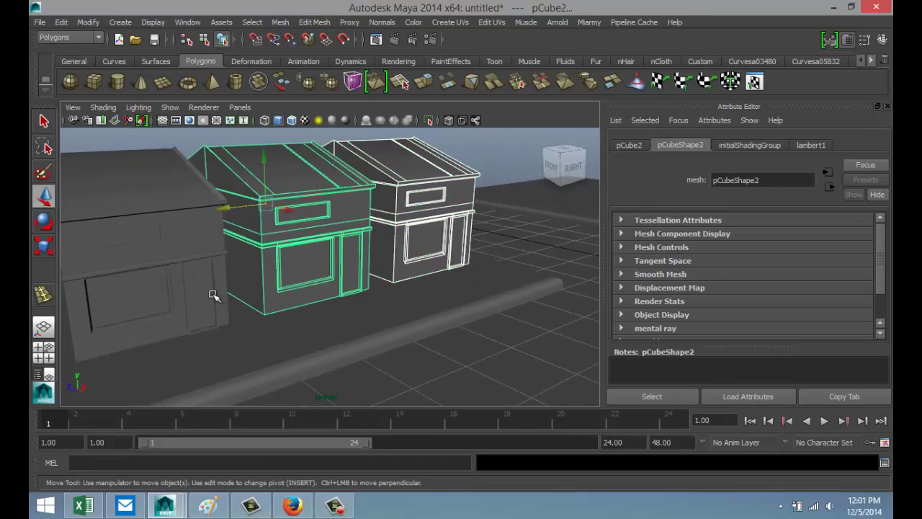
pyautogui.keyDown('shift'); pyautogui.click(216, 297); pyautogui.keyUp('shift')
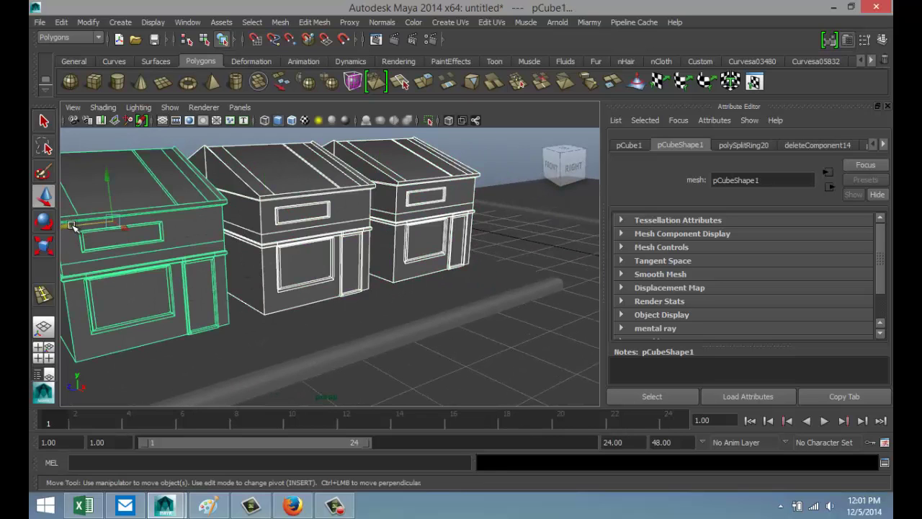
pyautogui.scroll(-3, 124, 283)
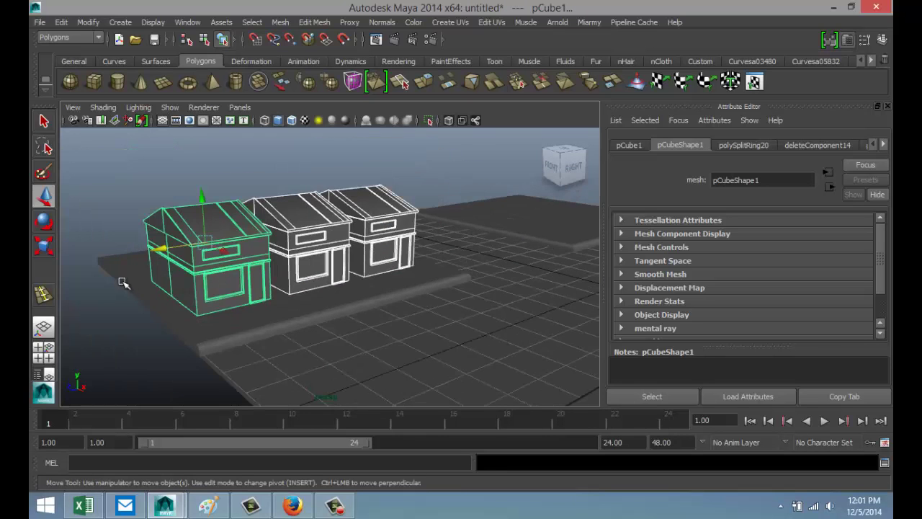
pyautogui.keyDown('alt'); pyautogui.moveTo(134, 324); pyautogui.dragTo(214, 305); pyautogui.keyUp('alt')
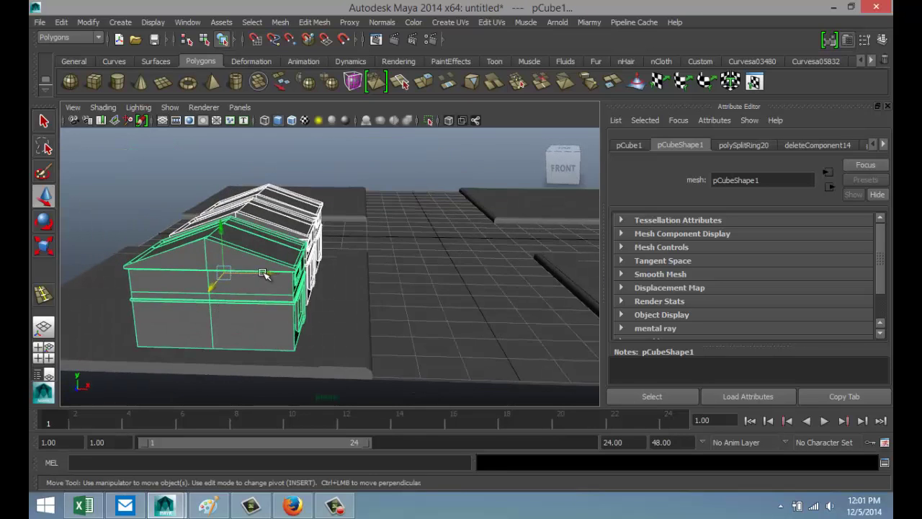
pyautogui.moveTo(263, 273); pyautogui.dragTo(280, 275)
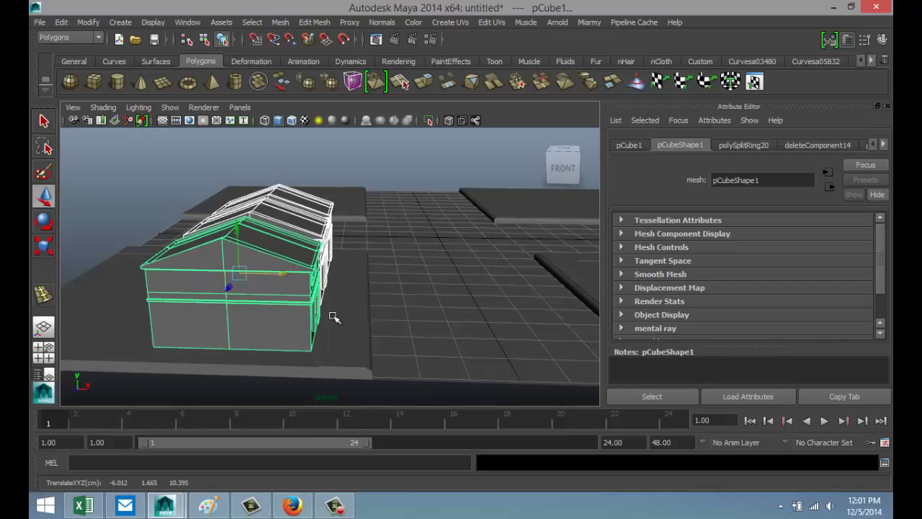
# - Combine the three selected buildings into a single mesh
pyautogui.press('[')
pyautogui.press('[')
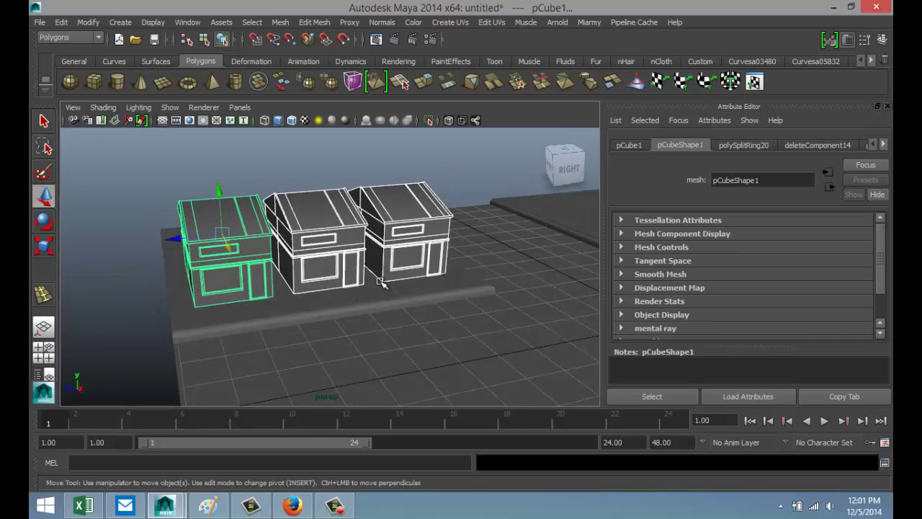
pyautogui.click(281, 26)
pyautogui.click(322, 48)
# - Duplicate the combined row and move the copy across the intersection onto the adjacent block, at about Z -15.29 cm
pyautogui.scroll(-5, 427, 249)
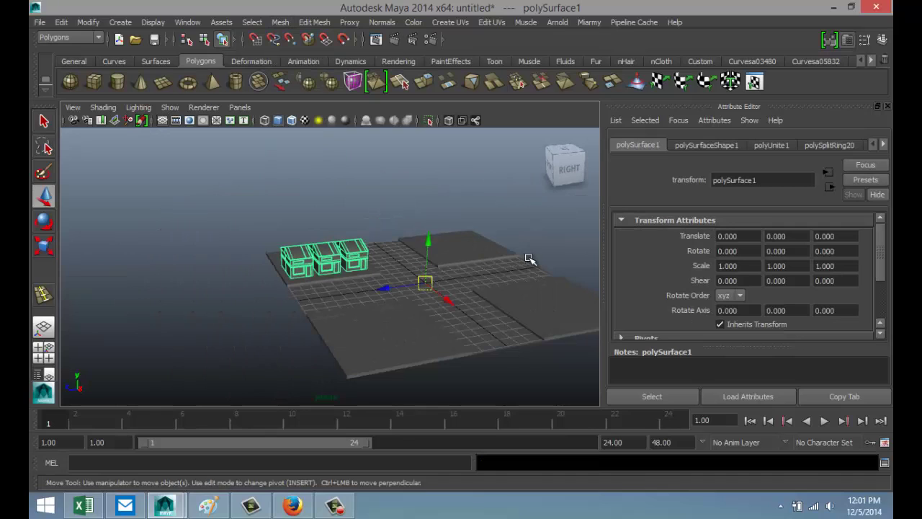
pyautogui.hotkey('ctrl', 'd')
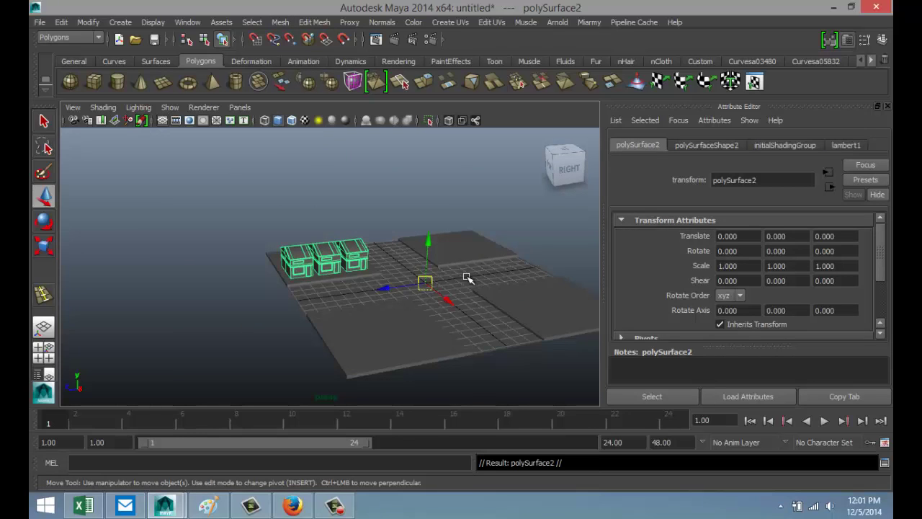
pyautogui.moveTo(382, 287); pyautogui.dragTo(526, 270)
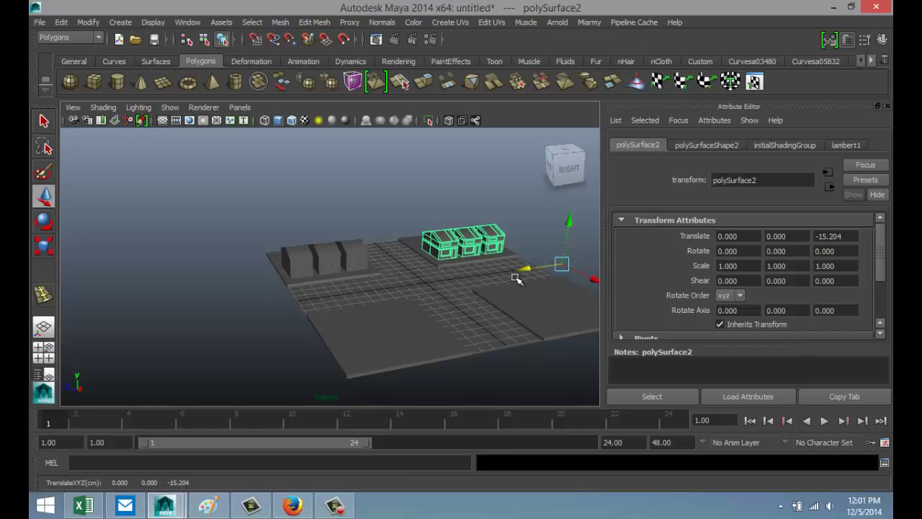
pyautogui.press('f')
pyautogui.scroll(-4, 296, 380)
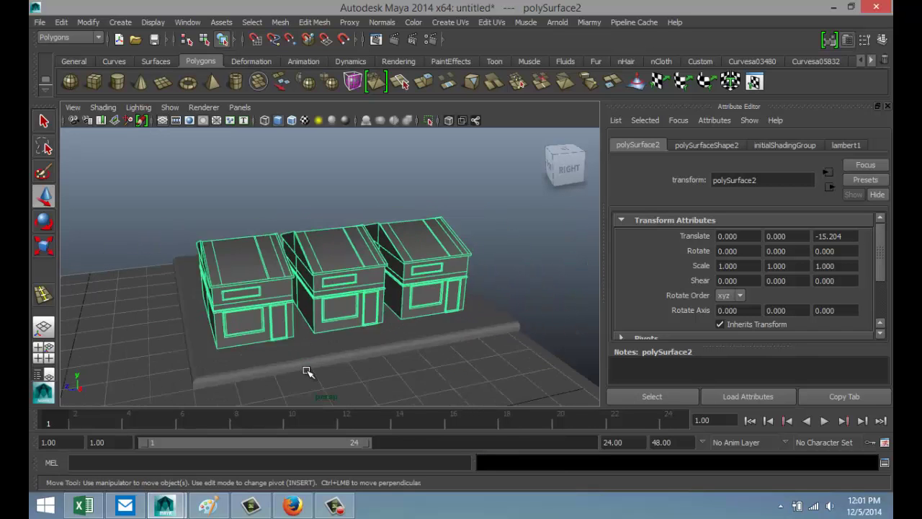
pyautogui.moveTo(543, 343); pyautogui.dragTo(546, 345)
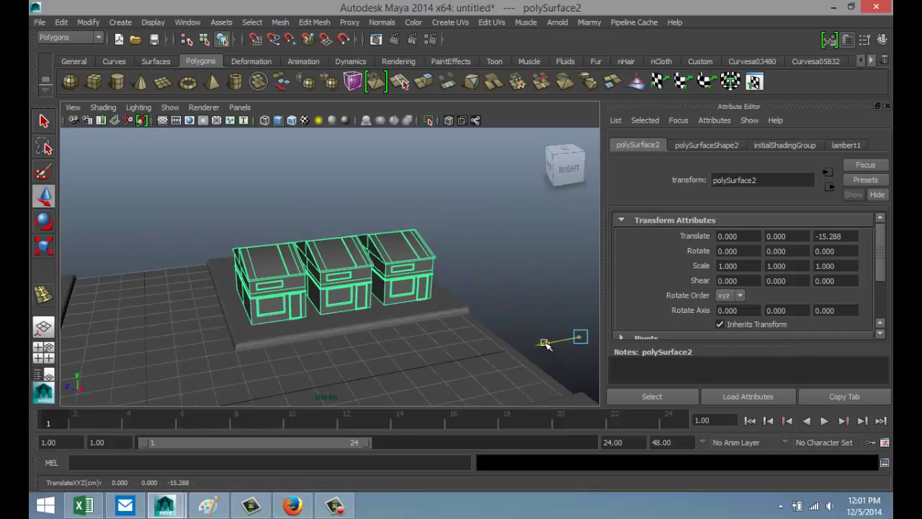
pyautogui.scroll(-4, 395, 355)
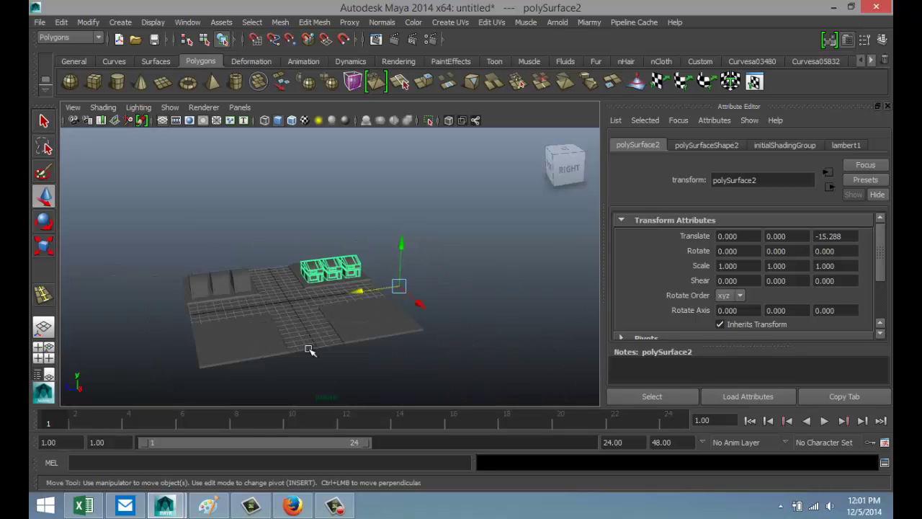
# - Combine both rows of buildings into one mesh and center its pivot
pyautogui.click(208, 283)
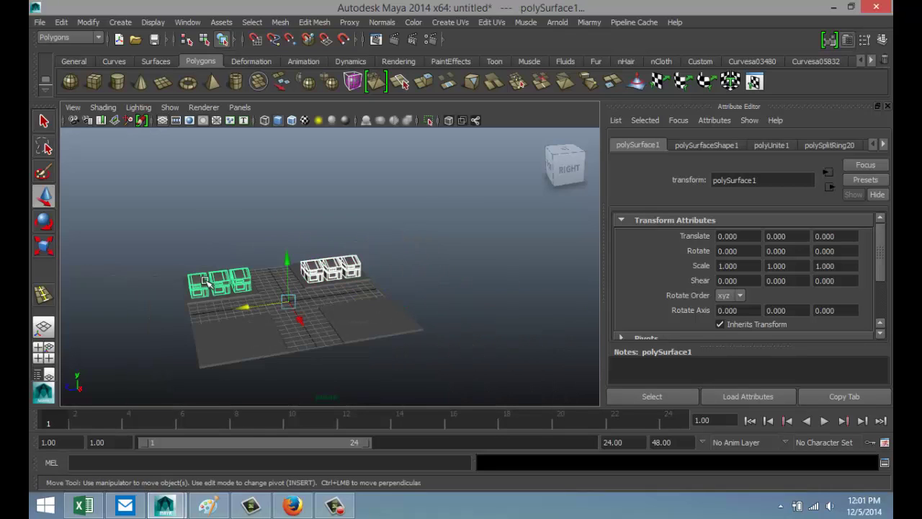
pyautogui.click(279, 22)
pyautogui.click(312, 41)
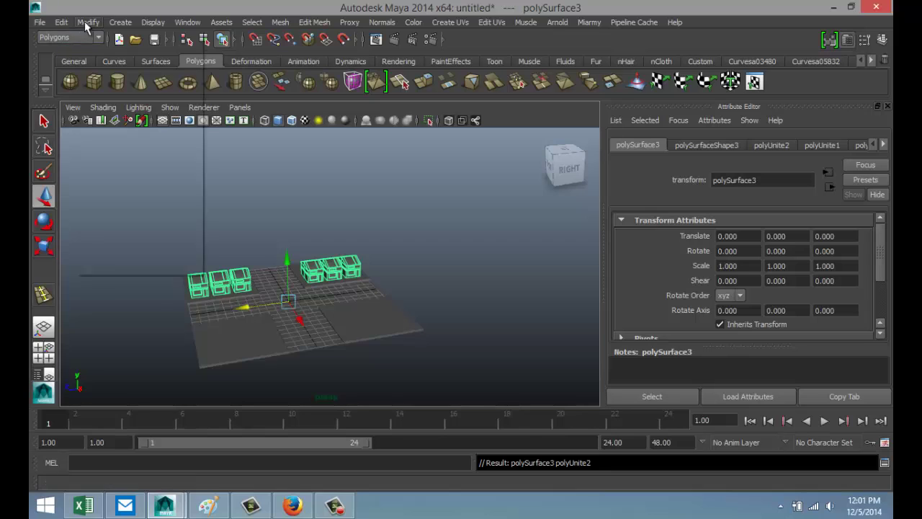
pyautogui.click(86, 22)
pyautogui.click(127, 149)
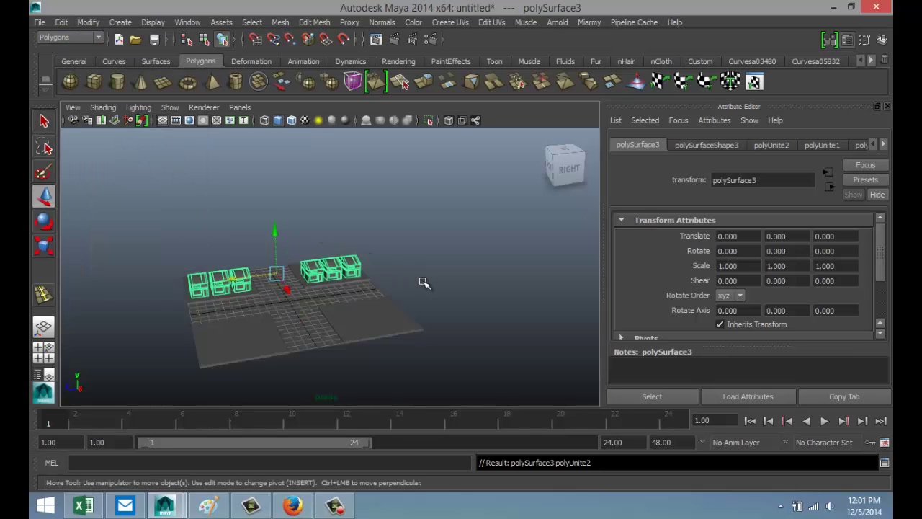
# - Duplicate the combined rows, move the copy about 14.47 cm along X onto the opposite blocks, and set its Y rotation to 180 degrees
pyautogui.hotkey('ctrl', 'd')
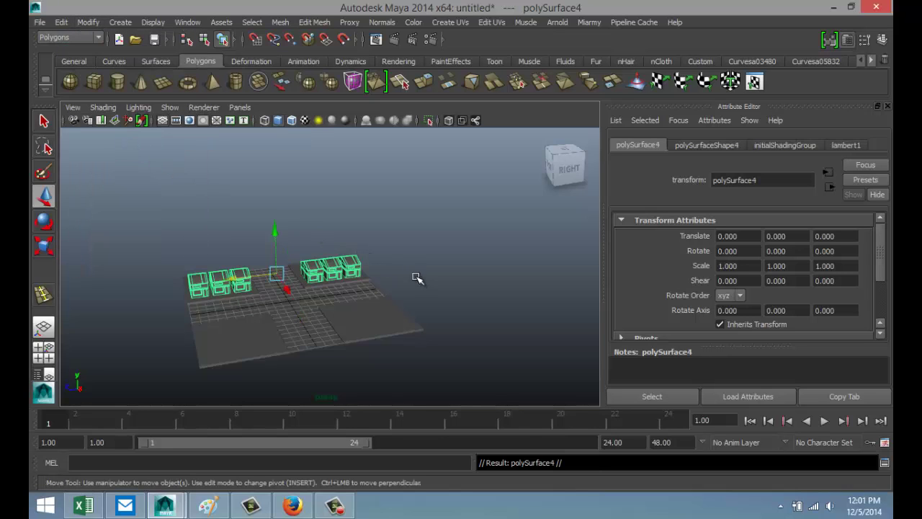
pyautogui.moveTo(290, 292); pyautogui.dragTo(361, 336)
pyautogui.press('e')
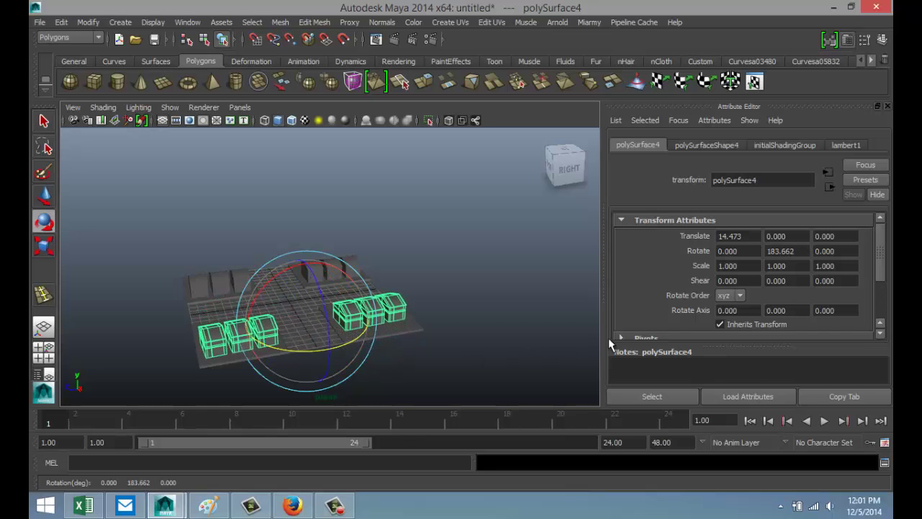
pyautogui.moveTo(794, 250); pyautogui.dragTo(743, 245)
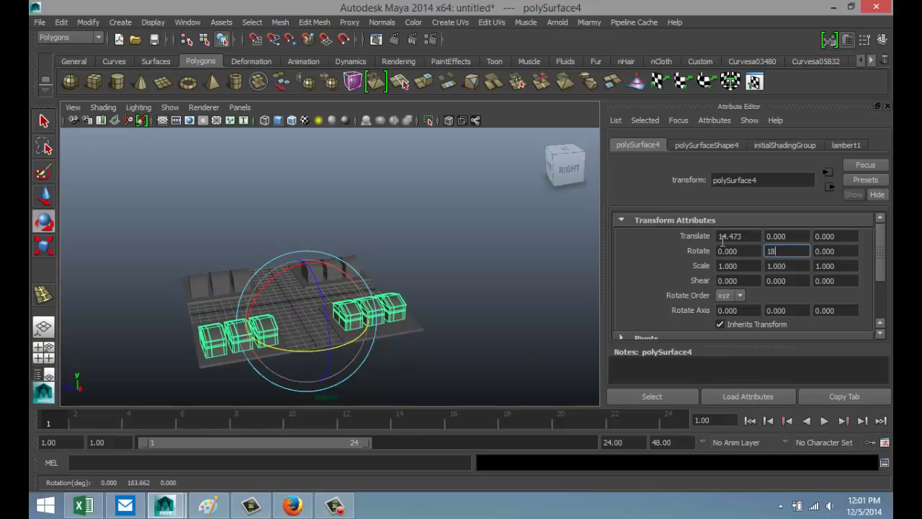
pyautogui.press('Return')
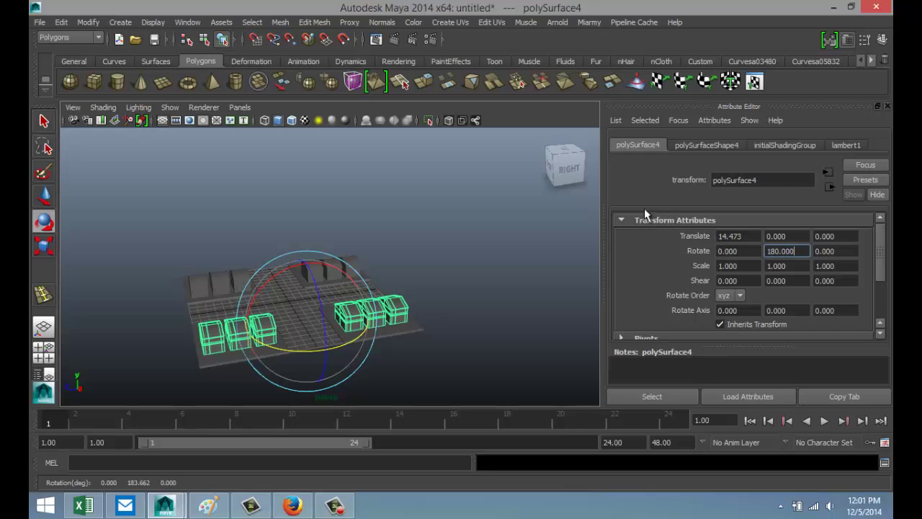
# - Shift the rotated rows closer to the street, to about 12.2 cm in X translation
pyautogui.keyDown('alt'); pyautogui.moveTo(251, 328); pyautogui.dragTo(320, 339); pyautogui.keyUp('alt')
pyautogui.press('w')
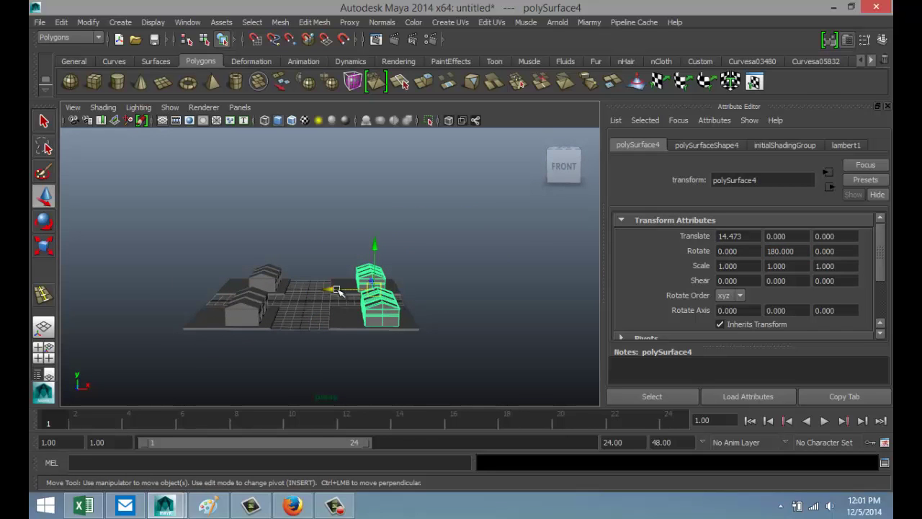
pyautogui.moveTo(336, 291); pyautogui.dragTo(317, 291)
pyautogui.scroll(2, 303, 348)
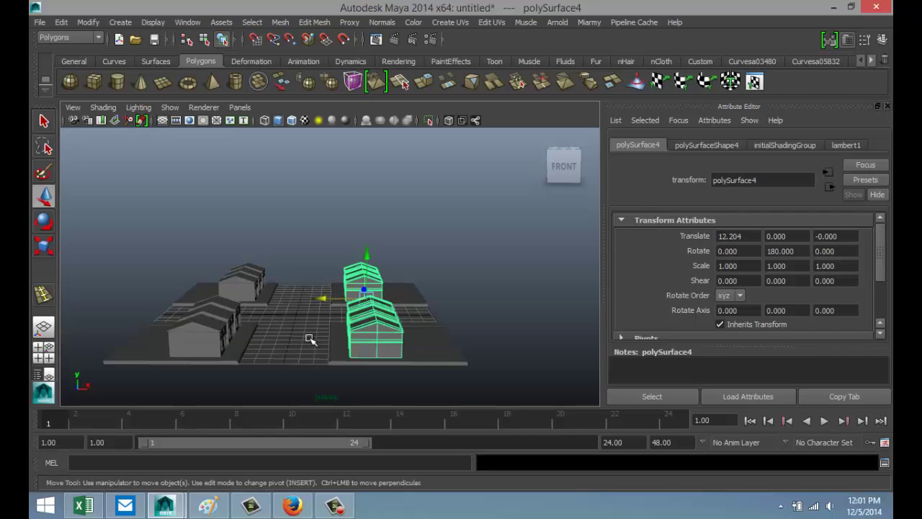
# - Combine all corner blocks and building rows of the intersection into one mesh
pyautogui.keyDown('alt'); pyautogui.moveTo(489, 324); pyautogui.dragTo(473, 350); pyautogui.keyUp('alt')
pyautogui.scroll(-2, 487, 339)
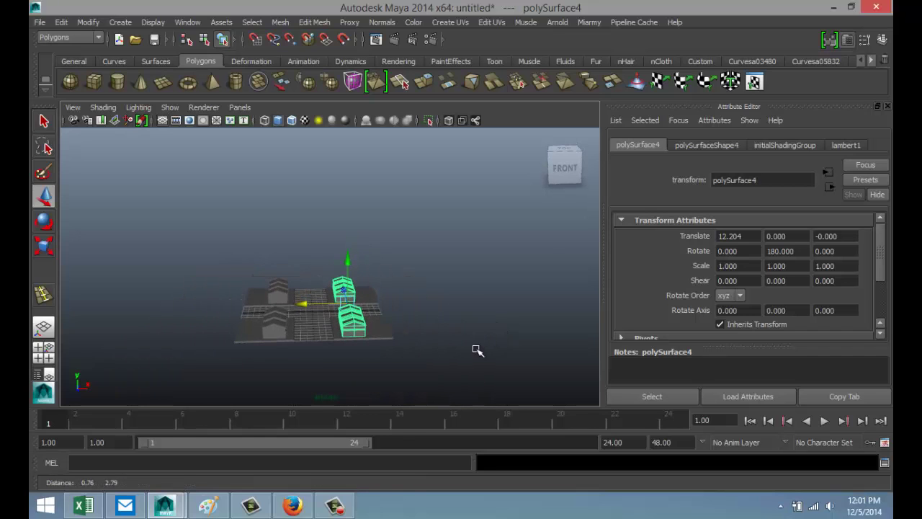
pyautogui.moveTo(176, 251); pyautogui.dragTo(516, 433)
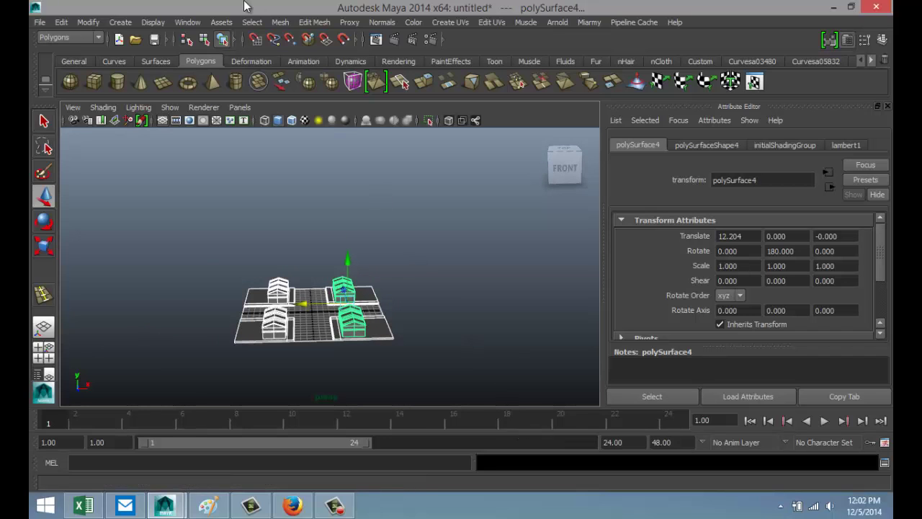
pyautogui.click(280, 23)
pyautogui.click(297, 39)
# - Duplicate the combined intersection, move the copy back to about Z -32.6 cm, and set its Y rotation to -90 degrees
pyautogui.hotkey('ctrl', 'd')
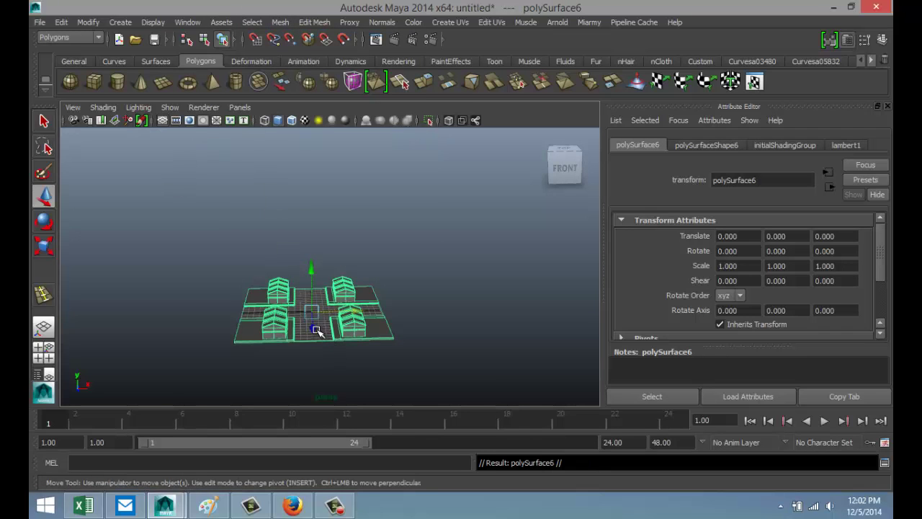
pyautogui.moveTo(316, 329); pyautogui.dragTo(266, 281)
pyautogui.press('e')
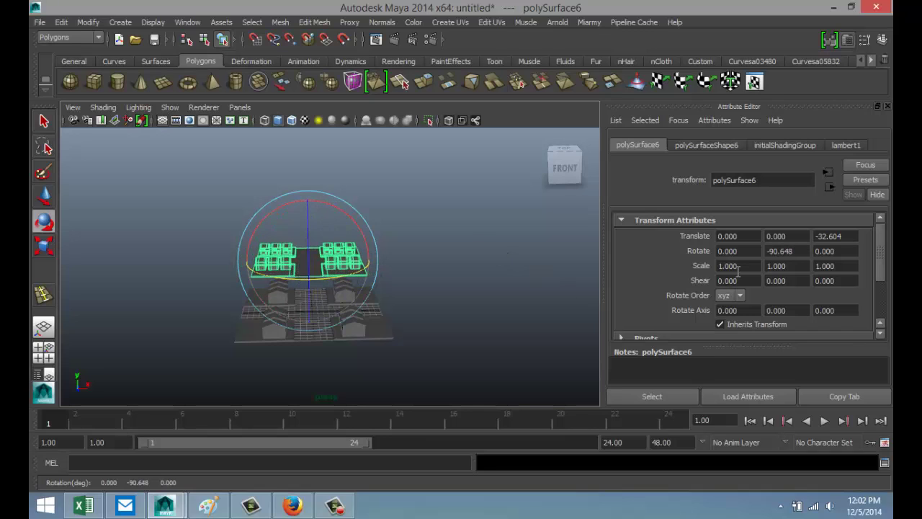
pyautogui.click(804, 249)
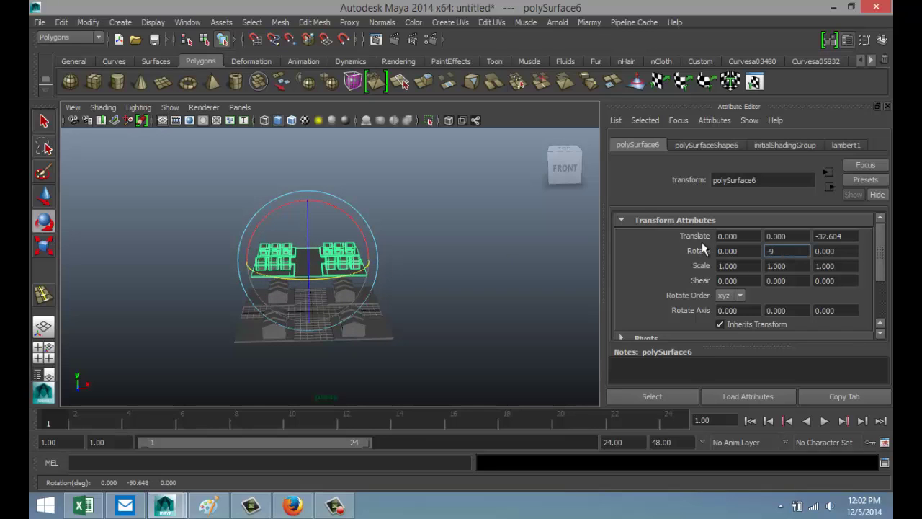
pyautogui.press('Return')
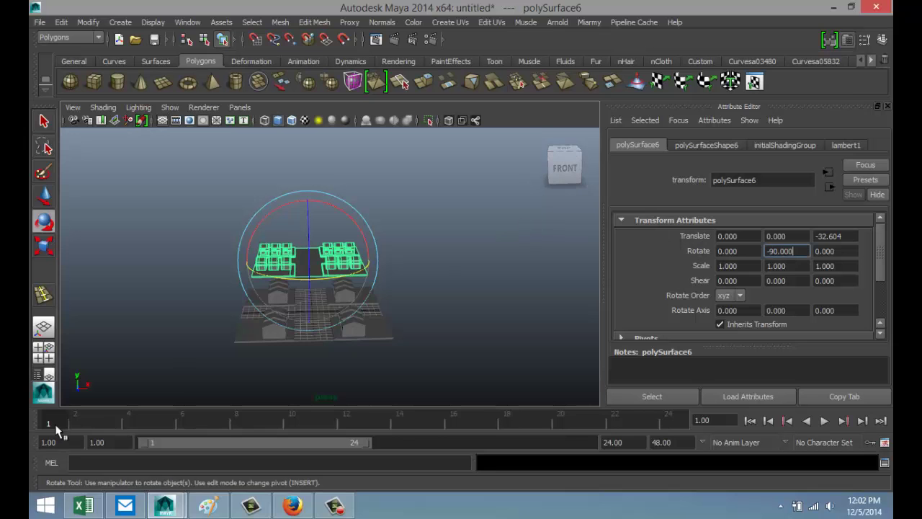
# - In the top view, shift the rotated intersection copy to about X -12.5 cm and Z -24.8 cm, against the original blocks
pyautogui.click(43, 352)
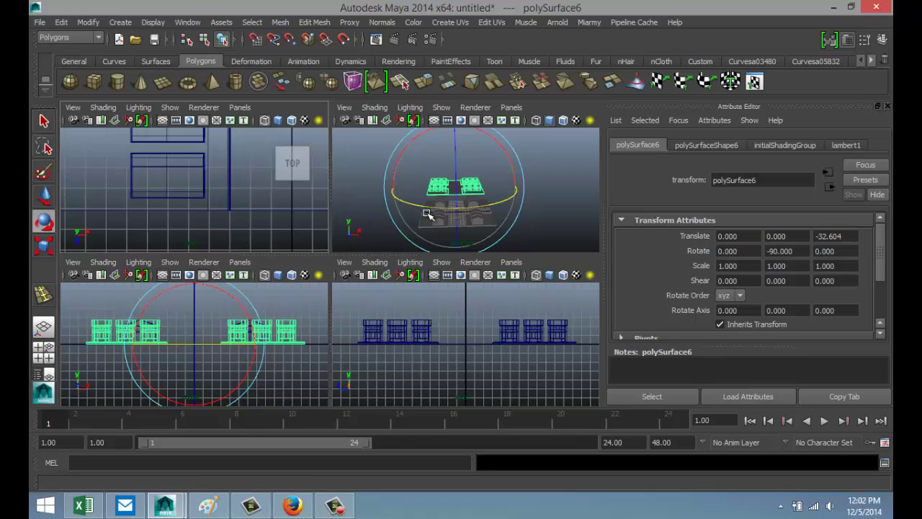
pyautogui.press('space')
pyautogui.press('f')
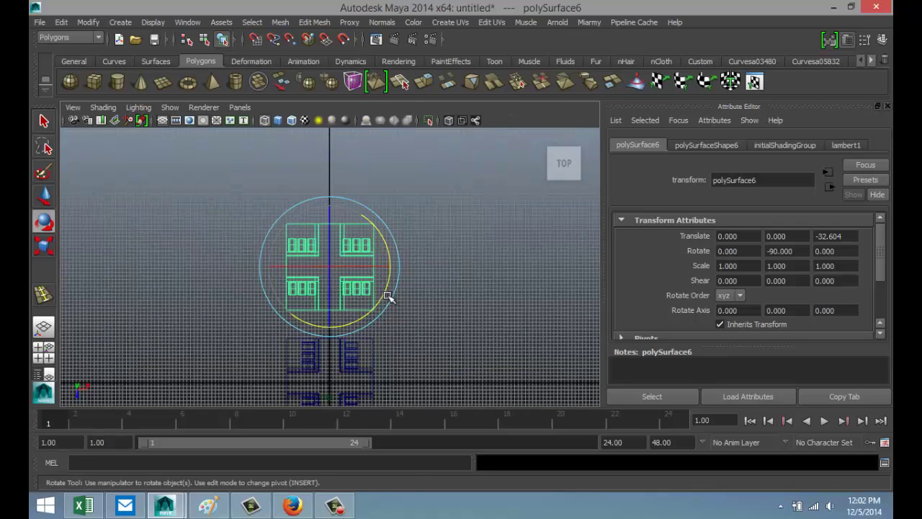
pyautogui.press('w')
pyautogui.moveTo(329, 313); pyautogui.dragTo(330, 342)
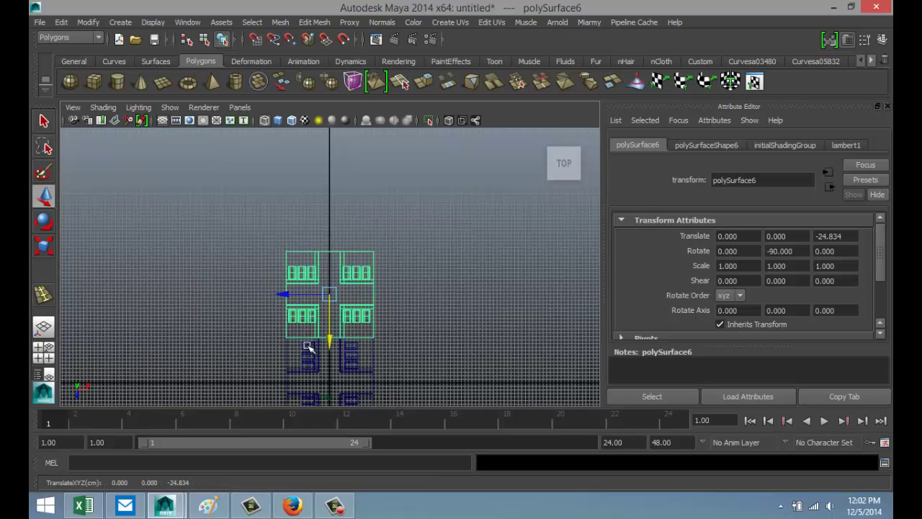
pyautogui.moveTo(280, 294); pyautogui.dragTo(244, 301)
# - Duplicate the rotated intersection and move the copy alongside it, to about 12.13 cm in X translation
pyautogui.hotkey('ctrl', 'd')
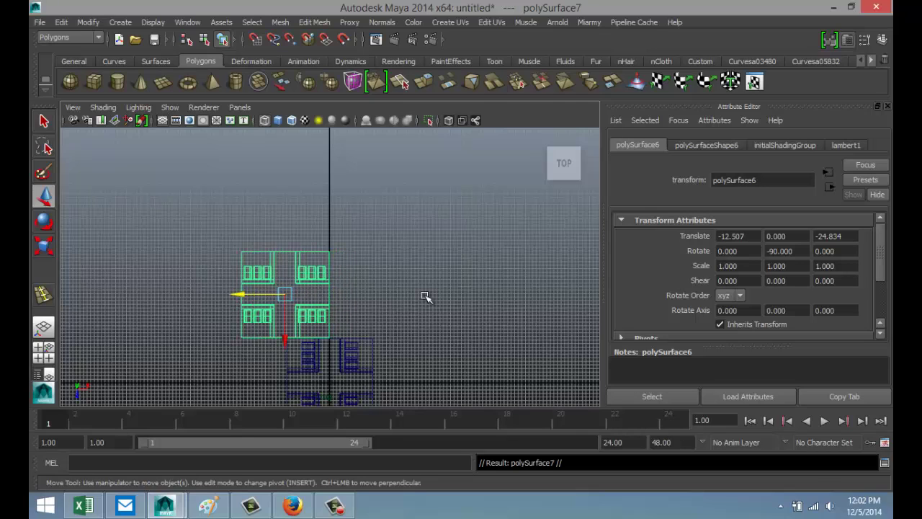
pyautogui.moveTo(243, 293); pyautogui.dragTo(329, 304)
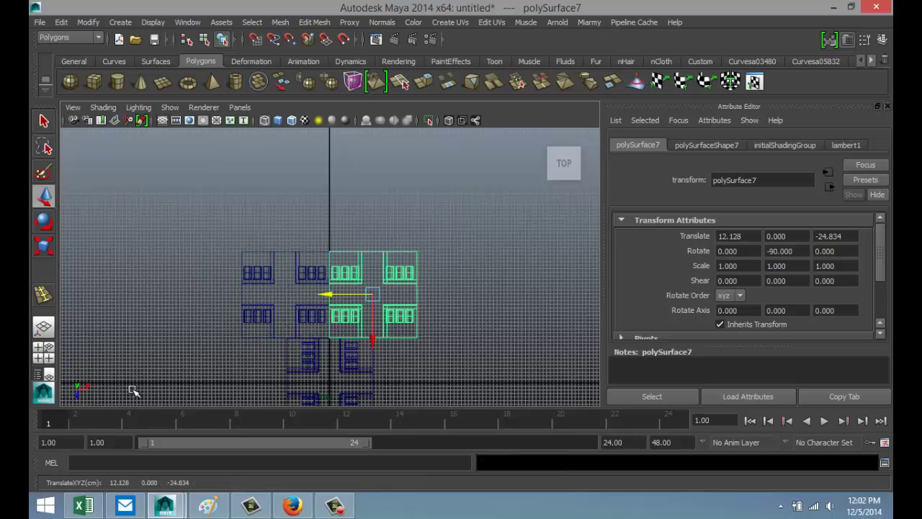
pyautogui.click(45, 352)
pyautogui.press('space')
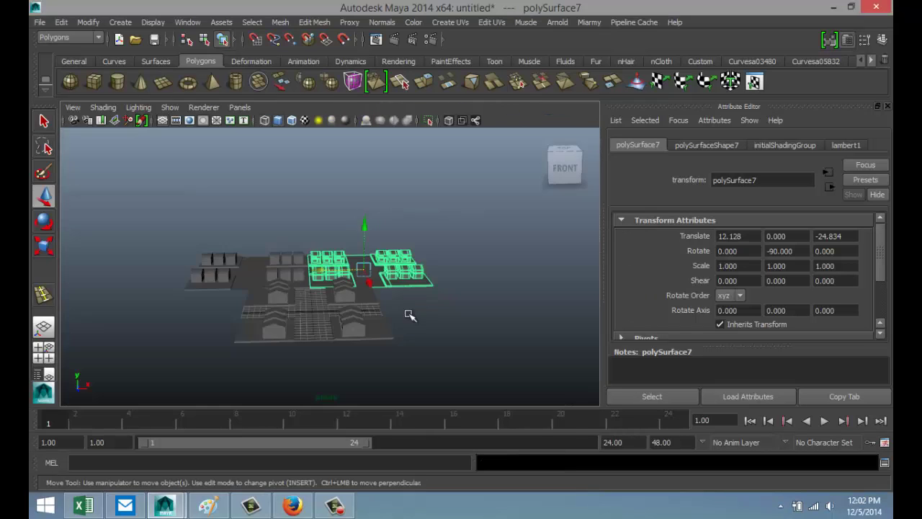
# - Examine how the duplicated intersections line up with the original street and blocks in the perspective view
pyautogui.scroll(2, 400, 361)
pyautogui.keyDown('alt'); pyautogui.moveTo(397, 364); pyautogui.dragTo(401, 305); pyautogui.keyUp('alt')
pyautogui.scroll(3, 402, 303)
pyautogui.scroll(2, 397, 309)
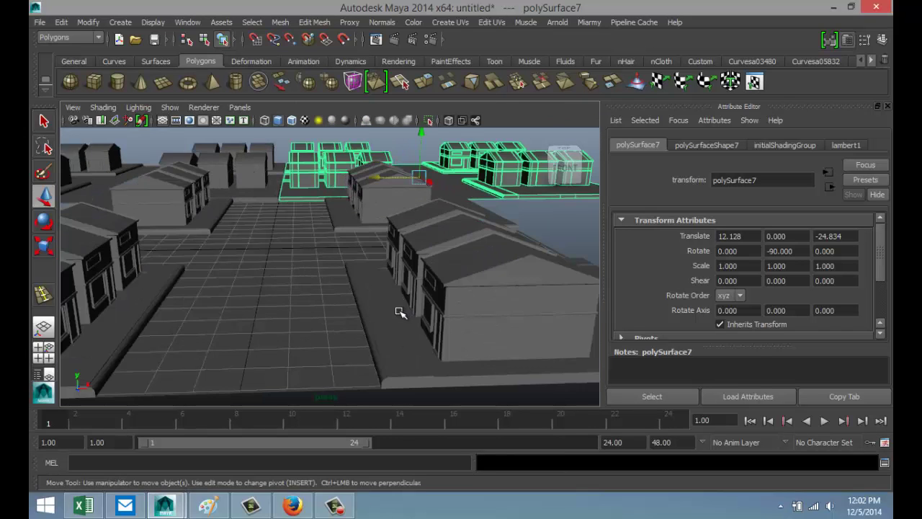
pyautogui.scroll(4, 387, 319)
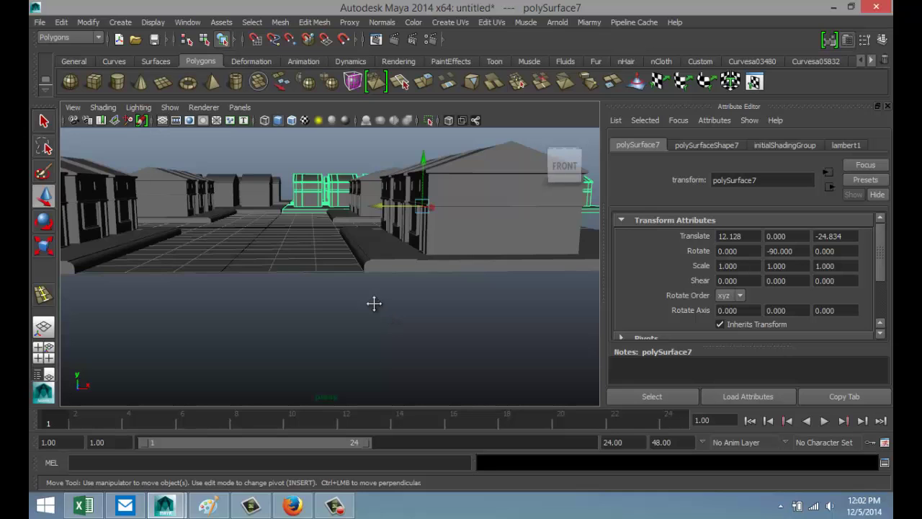
pyautogui.moveTo(373, 303)
pyautogui.keyDown('alt'); pyautogui.mouseDown()
pyautogui.moveTo(406, 322)
pyautogui.moveTo(414, 346)
pyautogui.moveTo(373, 310)
pyautogui.mouseUp(); pyautogui.keyUp('alt')
pyautogui.scroll(3, 339, 274)
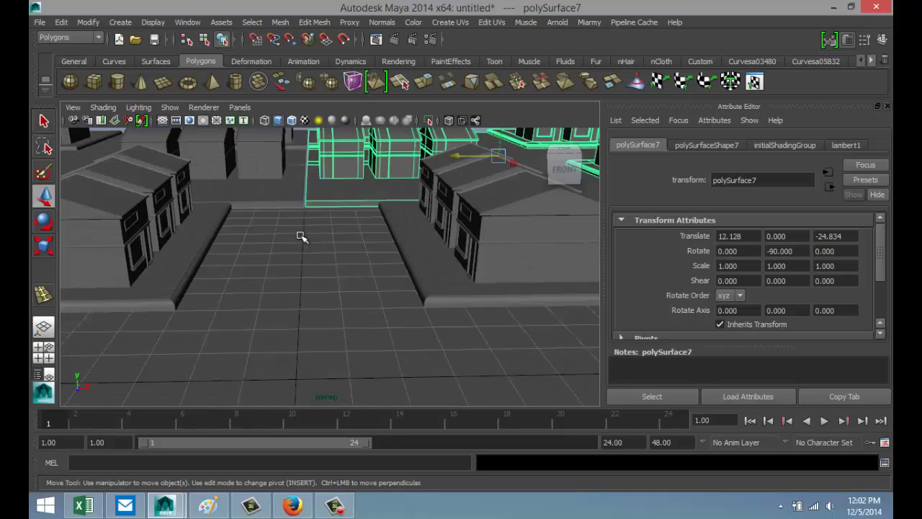
pyautogui.scroll(2, 301, 236)
pyautogui.keyDown('alt'); pyautogui.moveTo(319, 181); pyautogui.dragTo(353, 372); pyautogui.keyUp('alt')
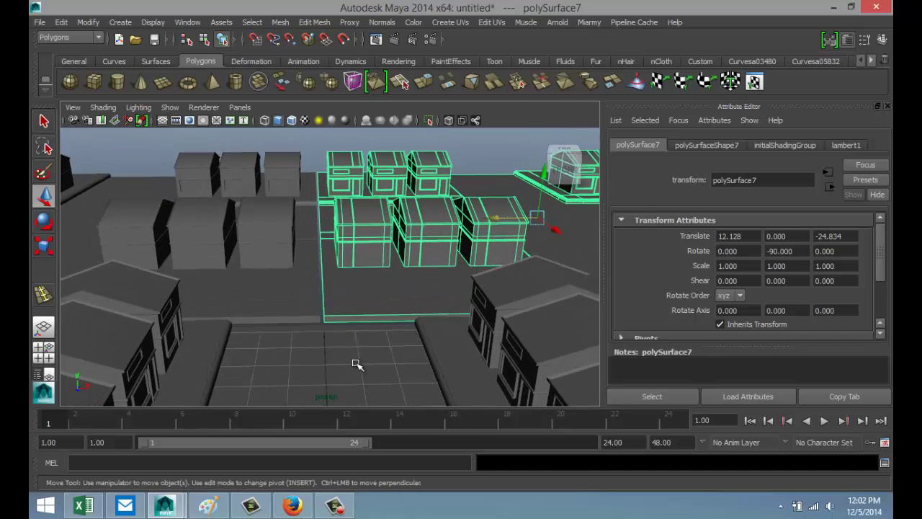
pyautogui.scroll(-3, 356, 364)
pyautogui.scroll(-3, 353, 359)
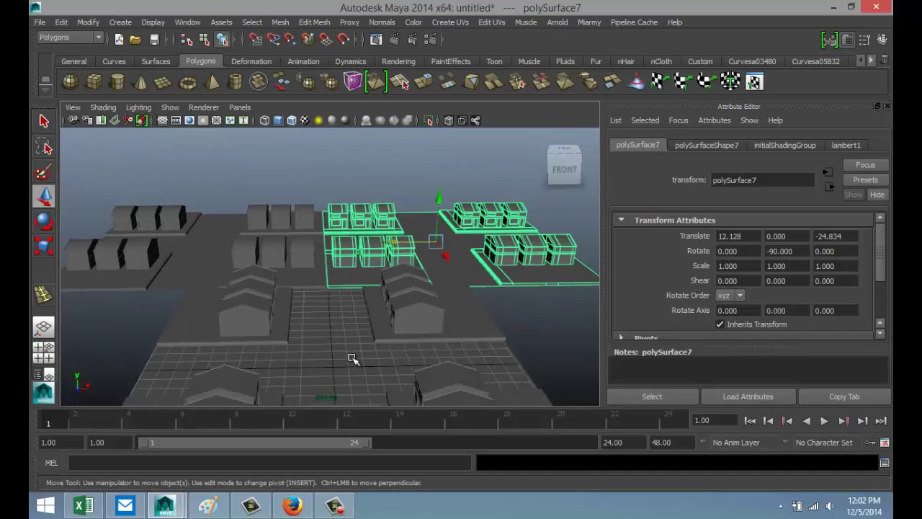
pyautogui.scroll(-4, 352, 359)
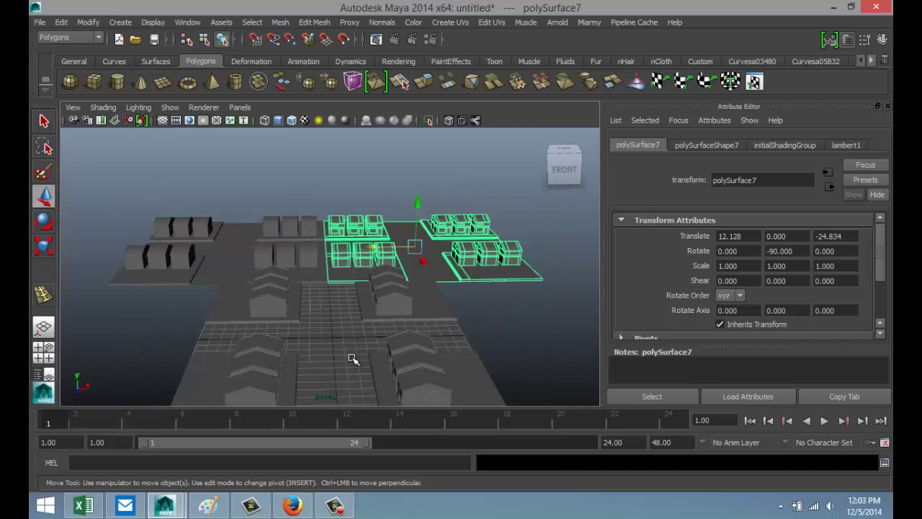
# - Frame a low street-level perspective view looking down the road between the building rows
pyautogui.keyDown('alt'); pyautogui.moveTo(355, 374); pyautogui.dragTo(351, 351); pyautogui.keyUp('alt')
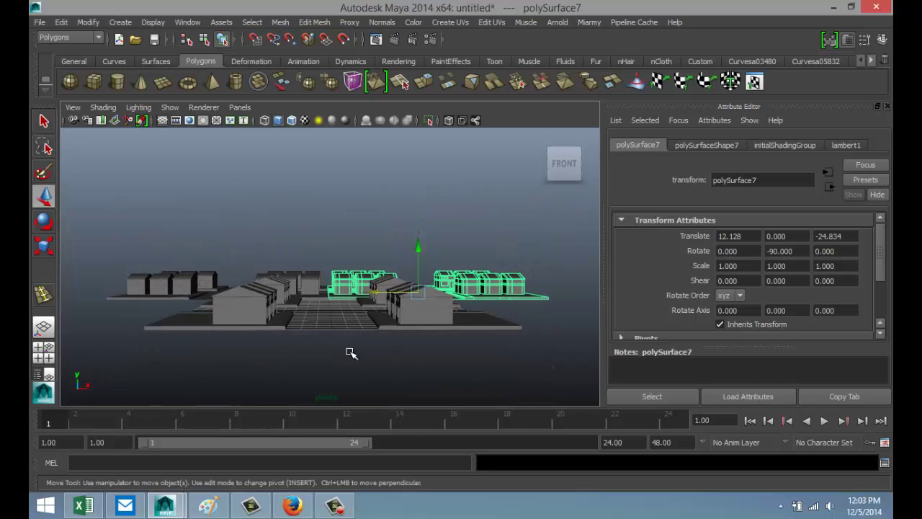
pyautogui.scroll(3, 350, 352)
pyautogui.scroll(5, 351, 350)
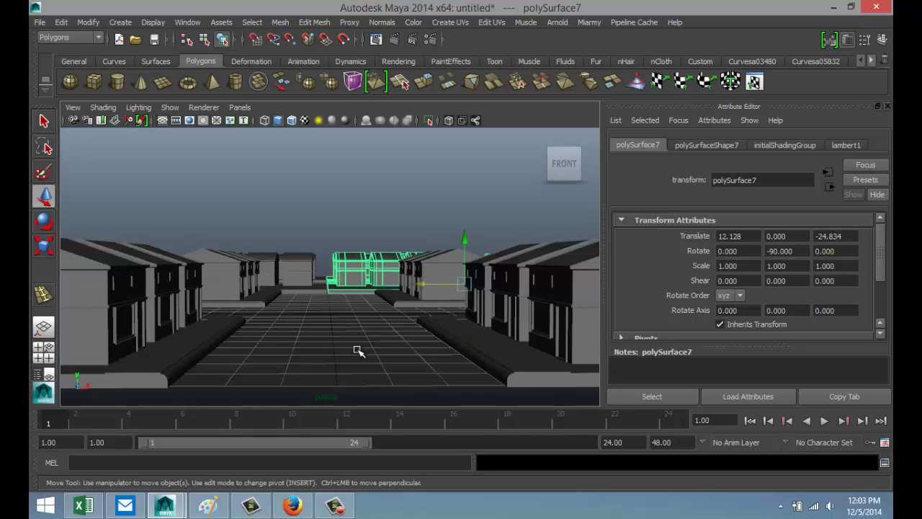
pyautogui.moveTo(359, 351)
pyautogui.keyDown('alt'); pyautogui.mouseDown()
pyautogui.moveTo(368, 373)
pyautogui.moveTo(354, 362)
pyautogui.mouseUp(); pyautogui.keyUp('alt')
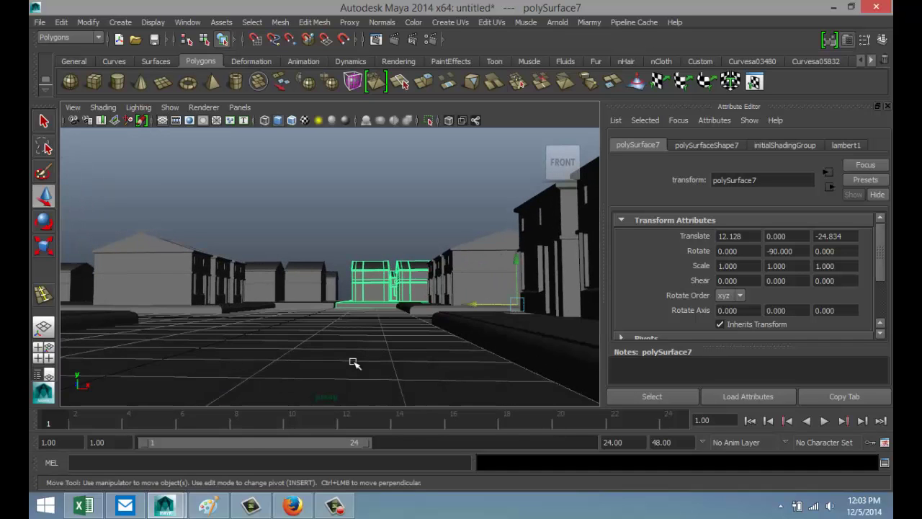
pyautogui.keyDown('alt'); pyautogui.moveTo(354, 358); pyautogui.dragTo(366, 359); pyautogui.keyUp('alt')
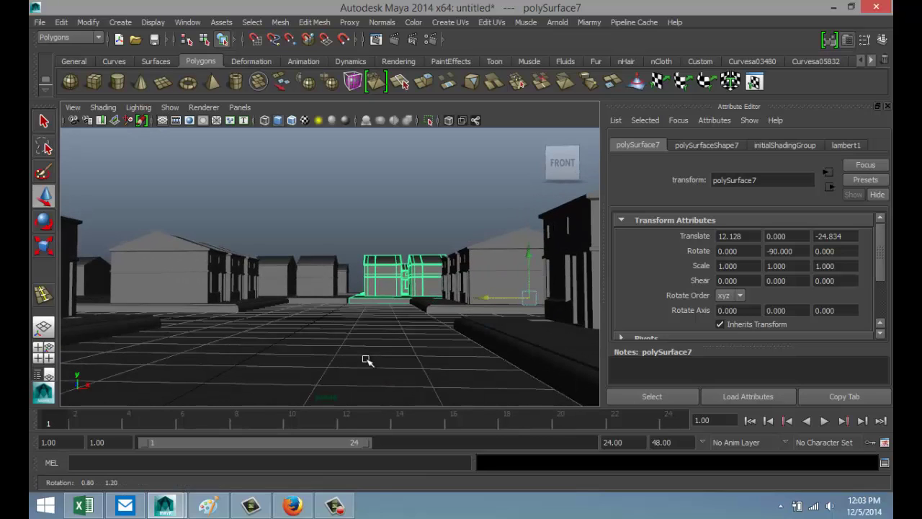
# - Open the render settings and set the renderer to mental ray
pyautogui.click(430, 40)
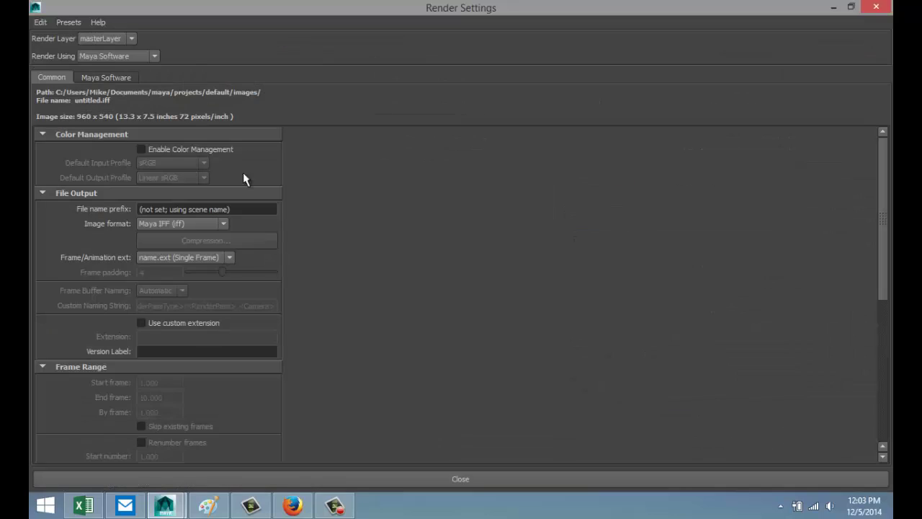
pyautogui.click(154, 57)
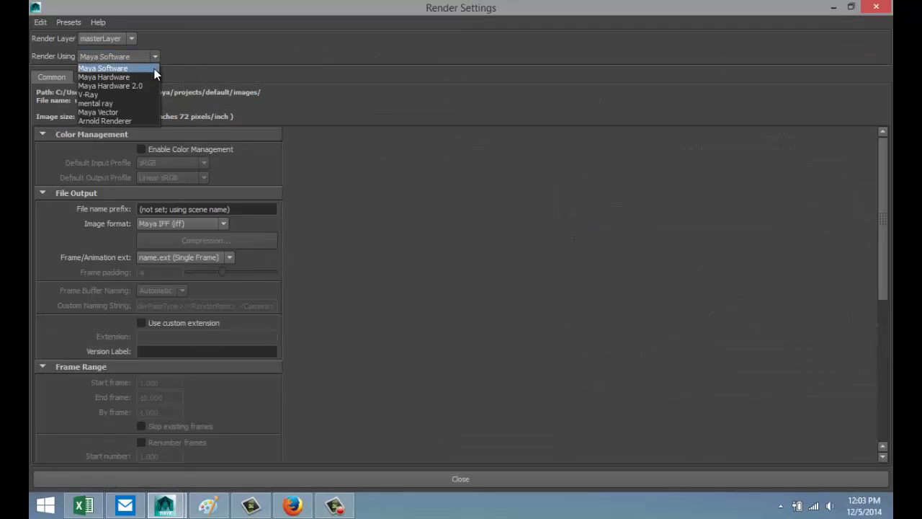
pyautogui.click(139, 103)
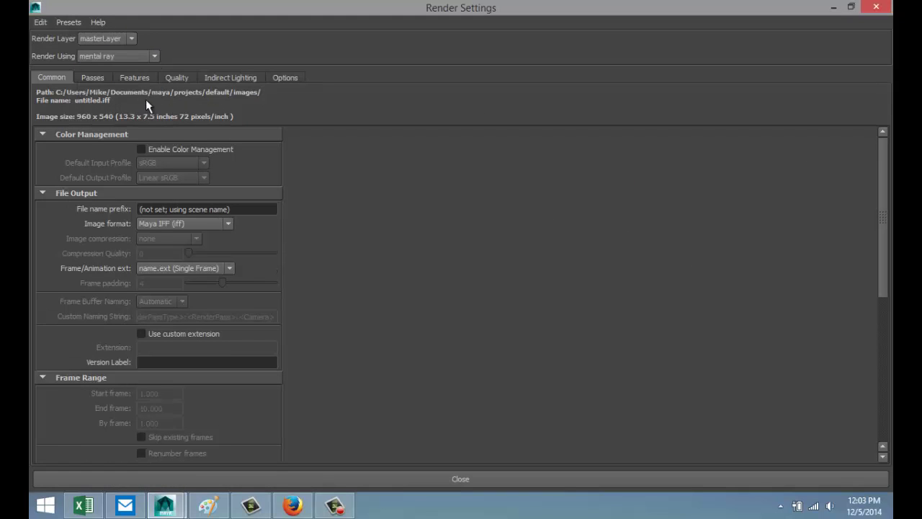
# - Create a Physical Sun and Sky environment and enable Global Illumination
pyautogui.click(238, 79)
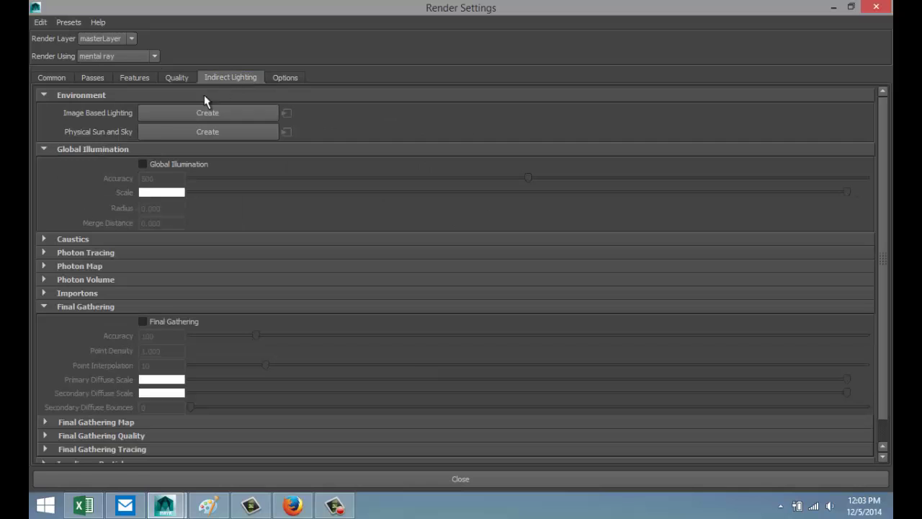
pyautogui.click(173, 132)
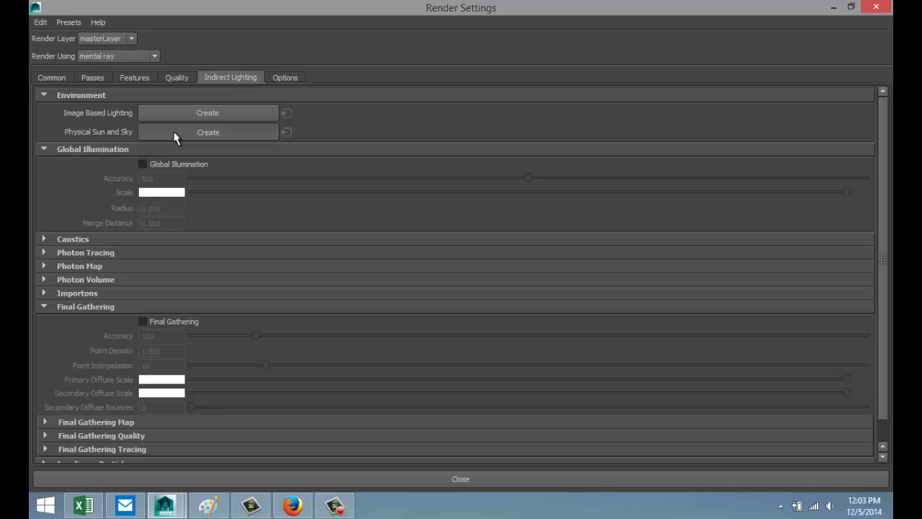
pyautogui.click(142, 165)
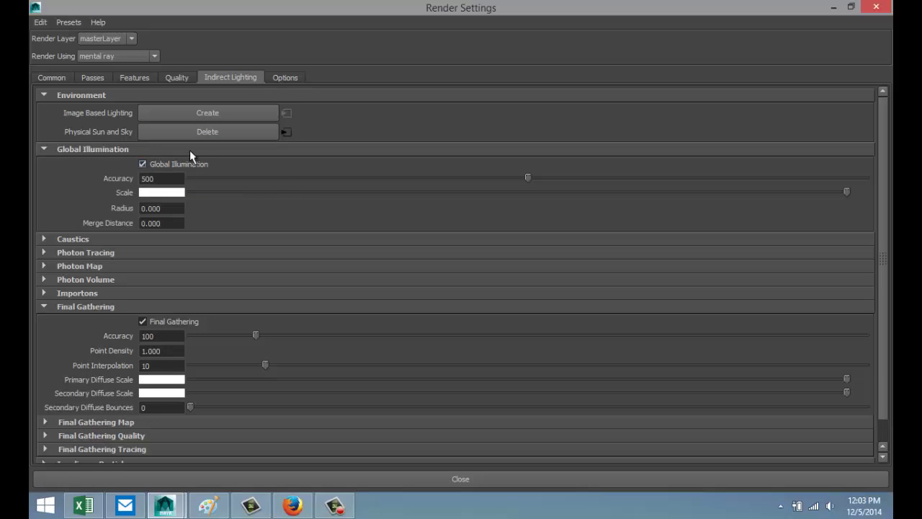
# - Set the sampling quality to 1.50 and the image size preset to HD 1080, and minimize the render settings
pyautogui.click(178, 79)
pyautogui.moveTo(246, 125); pyautogui.dragTo(665, 130)
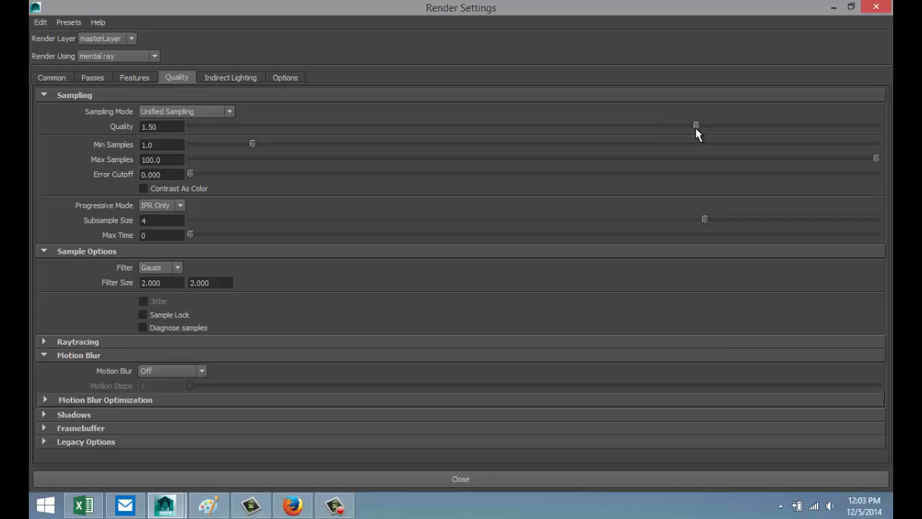
pyautogui.click(58, 78)
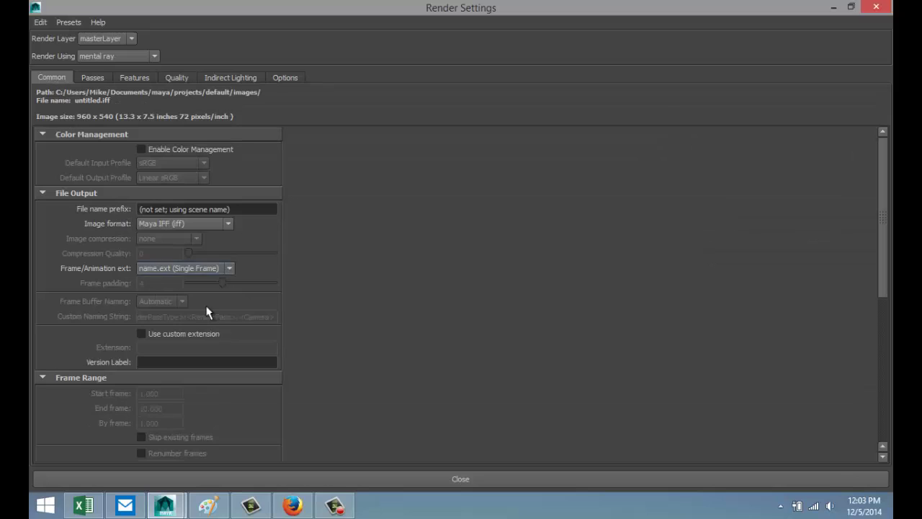
pyautogui.scroll(-5, 262, 340)
pyautogui.click(230, 368)
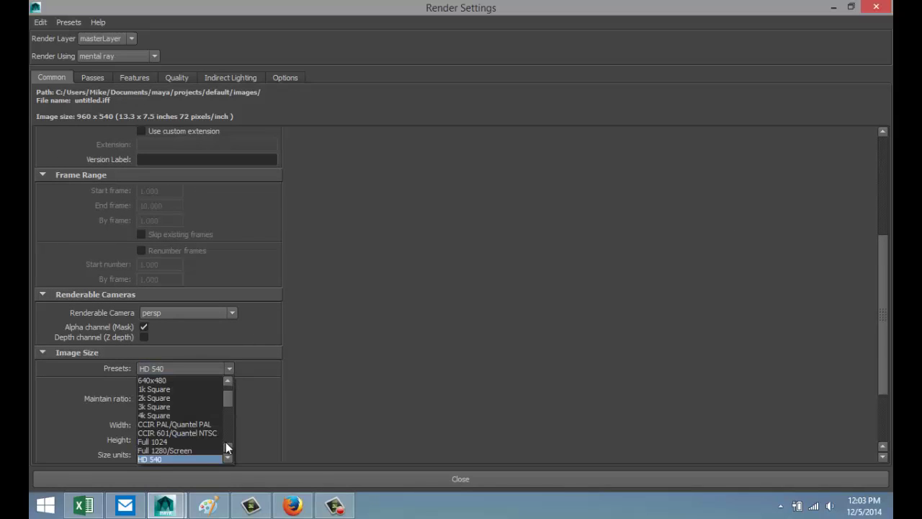
pyautogui.click(227, 458)
pyautogui.click(225, 458)
pyautogui.click(211, 455)
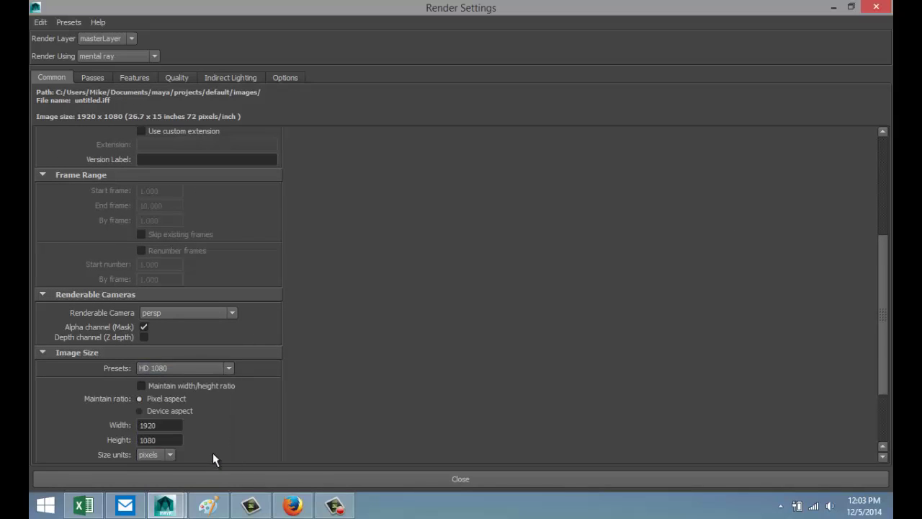
pyautogui.click(833, 7)
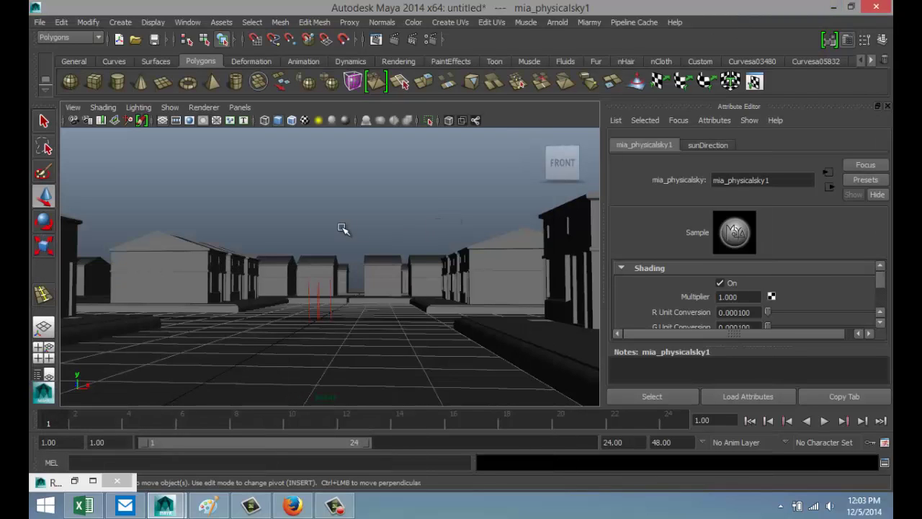
# - Raise the sun direction light above the street, to about 3.35 cm in Y and 0.9 cm in Z
pyautogui.click(319, 301)
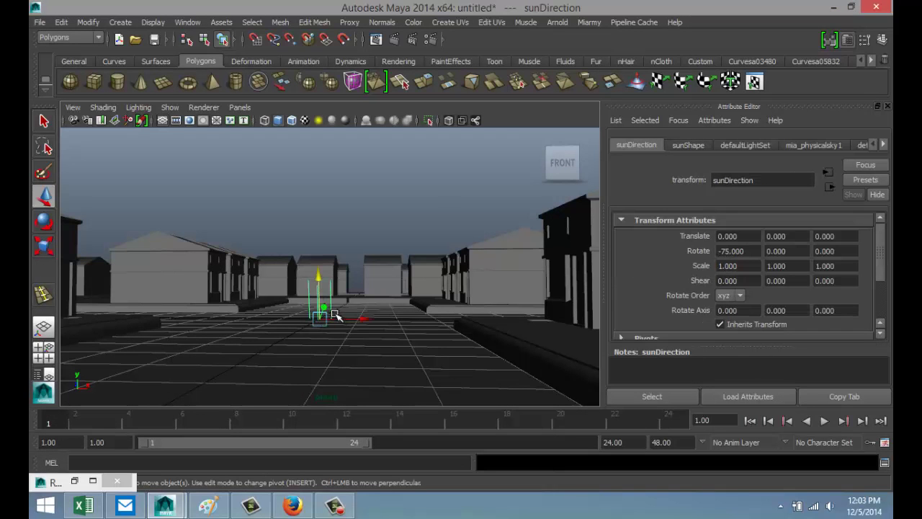
pyautogui.moveTo(319, 275); pyautogui.dragTo(320, 137)
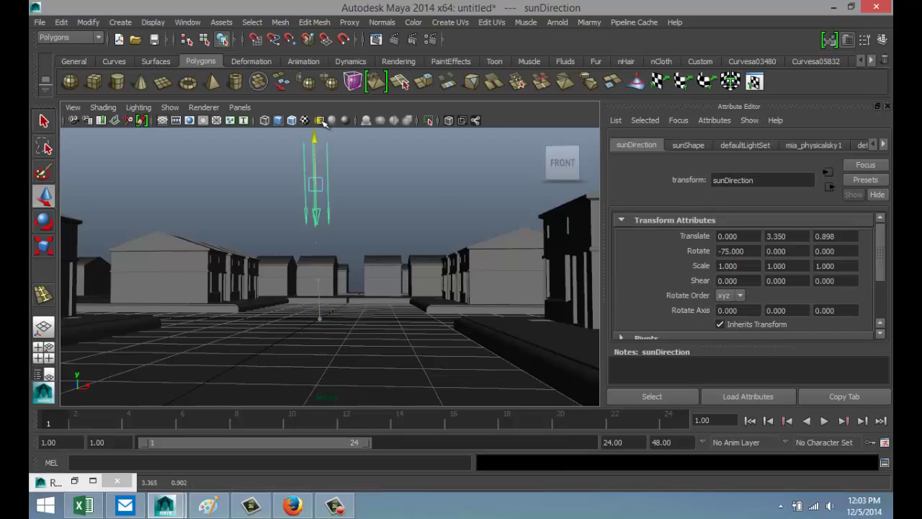
# - Raise the sun direction light to about 11.94 in Y and 3.2 in Z, and light the viewport with all scene lights
pyautogui.scroll(-3, 360, 165)
pyautogui.moveTo(329, 214); pyautogui.dragTo(328, 165)
pyautogui.keyDown('alt'); pyautogui.moveTo(387, 252); pyautogui.dragTo(385, 273); pyautogui.keyUp('alt')
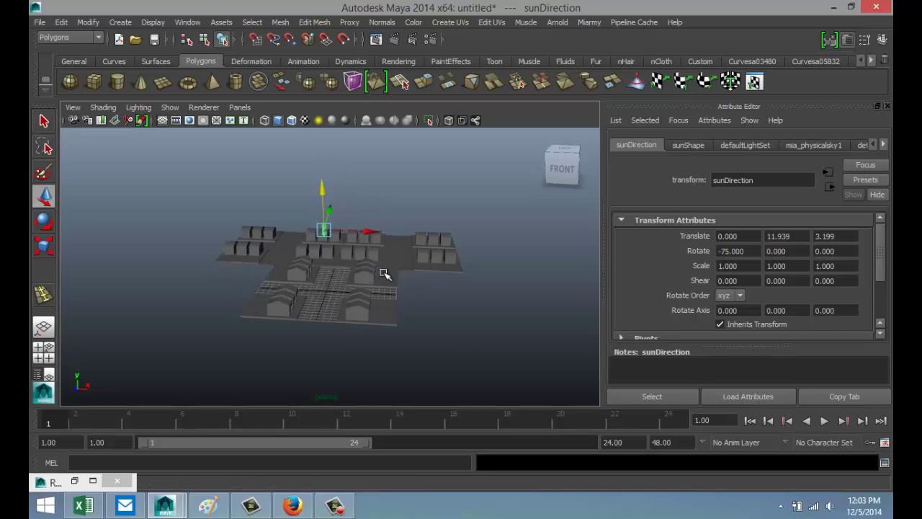
pyautogui.press('7')
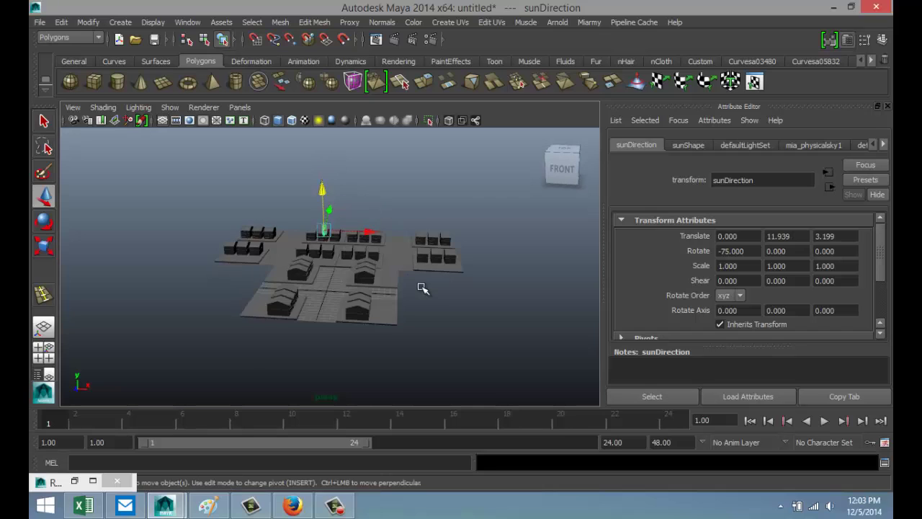
# - Rotate the sun direction light to about -102.7, 9.2, -37.2 and move it to about 17.27, 20.01, -1.93
pyautogui.press('e')
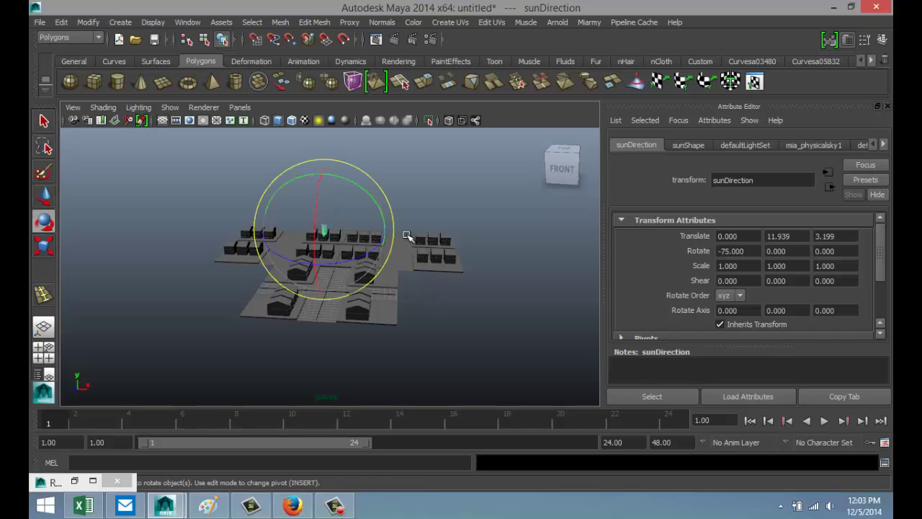
pyautogui.moveTo(372, 200); pyautogui.dragTo(370, 259)
pyautogui.press('w')
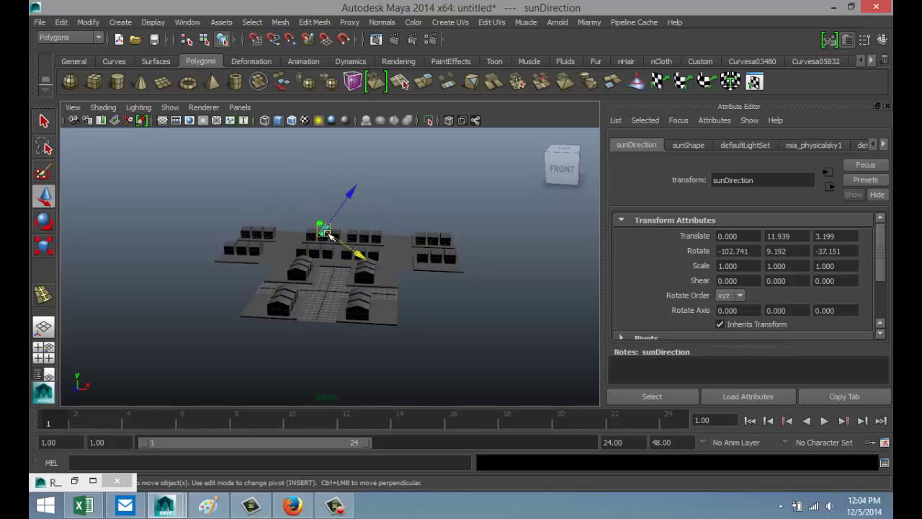
pyautogui.moveTo(327, 232); pyautogui.dragTo(433, 176)
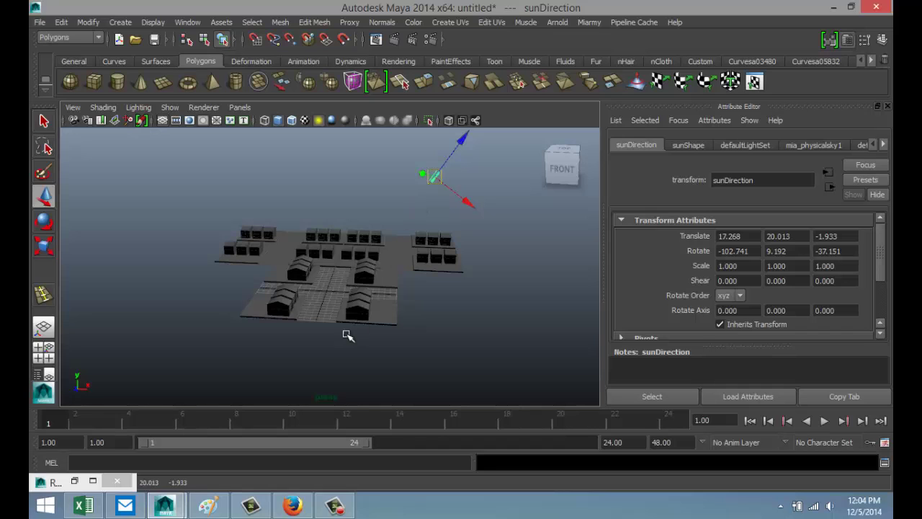
# - Check the lighting at street level and rotate the sun direction light to about -67.04, 8.07, 0.63
pyautogui.keyDown('alt'); pyautogui.moveTo(324, 359); pyautogui.dragTo(336, 336); pyautogui.keyUp('alt')
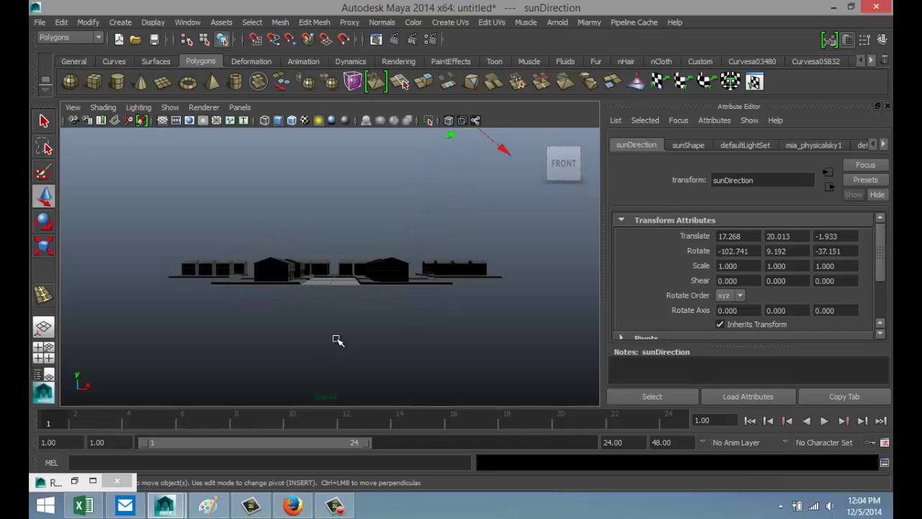
pyautogui.scroll(5, 336, 337)
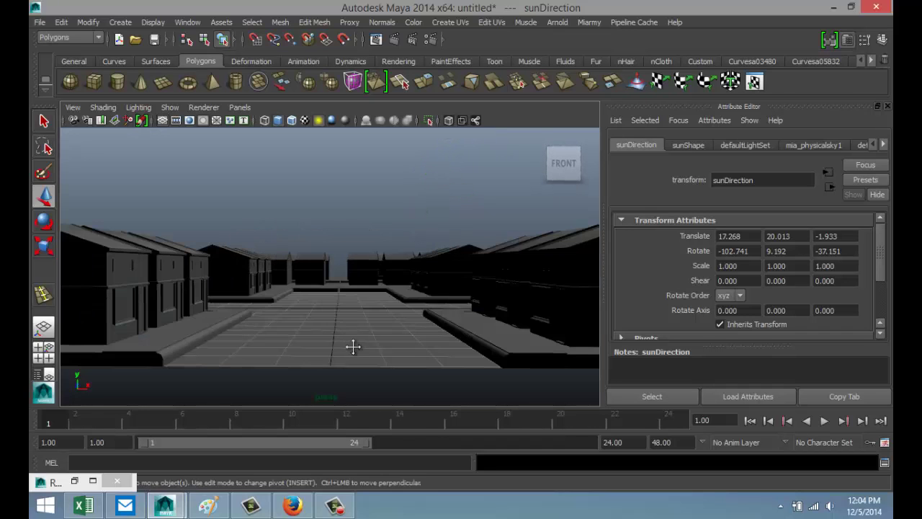
pyautogui.keyDown('alt'); pyautogui.moveTo(353, 346); pyautogui.dragTo(352, 330, button='middle'); pyautogui.keyUp('alt')
pyautogui.scroll(3, 352, 330)
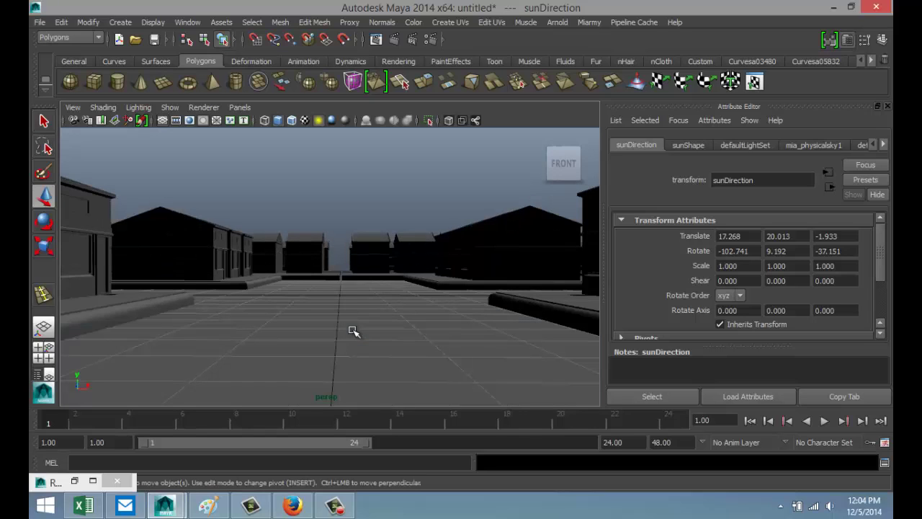
pyautogui.scroll(2, 358, 333)
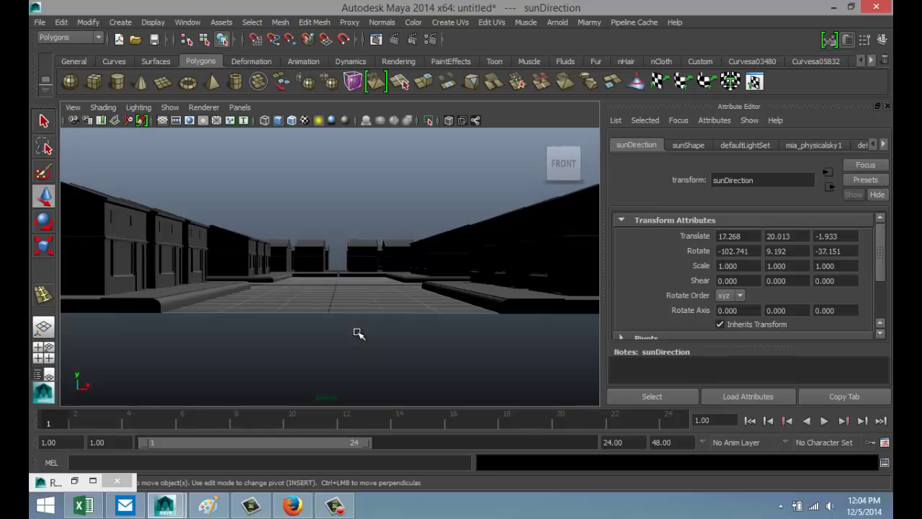
pyautogui.scroll(-8, 359, 333)
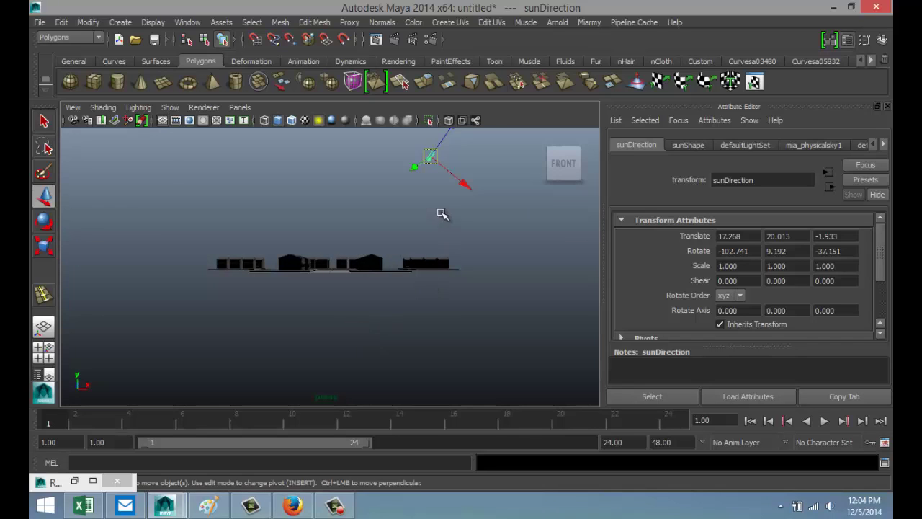
pyautogui.press('e')
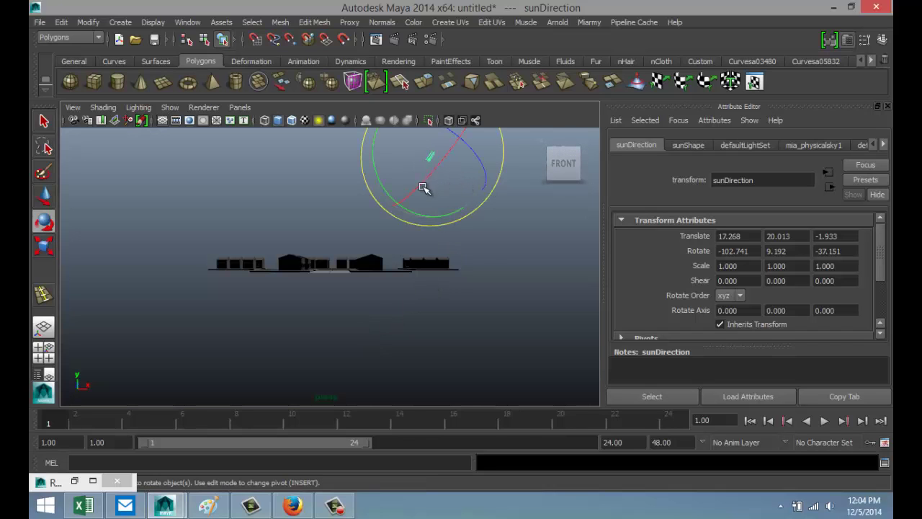
pyautogui.keyDown('alt'); pyautogui.moveTo(478, 256); pyautogui.dragTo(475, 274); pyautogui.keyUp('alt')
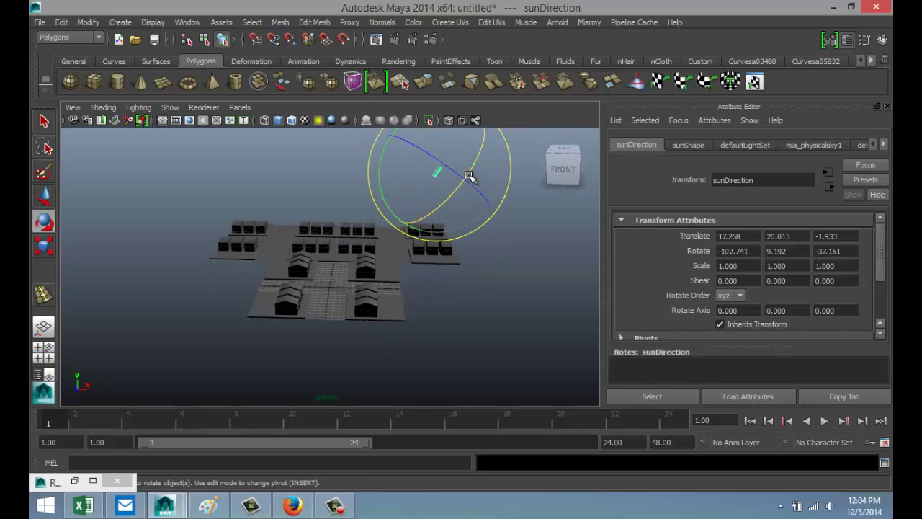
pyautogui.moveTo(471, 172); pyautogui.dragTo(450, 206)
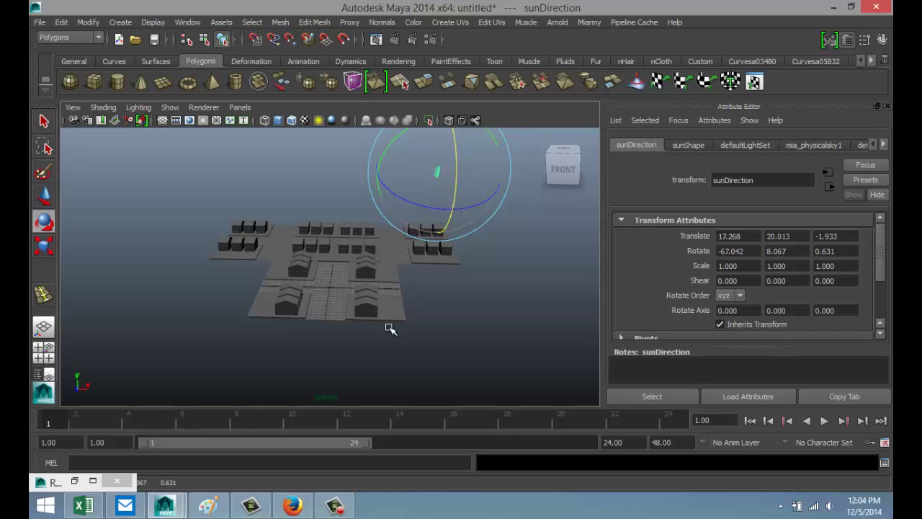
# - Render the frame from a street-level view looking down the road, and close the finished render
pyautogui.keyDown('alt'); pyautogui.moveTo(387, 348); pyautogui.dragTo(392, 328); pyautogui.keyUp('alt')
pyautogui.scroll(5, 391, 328)
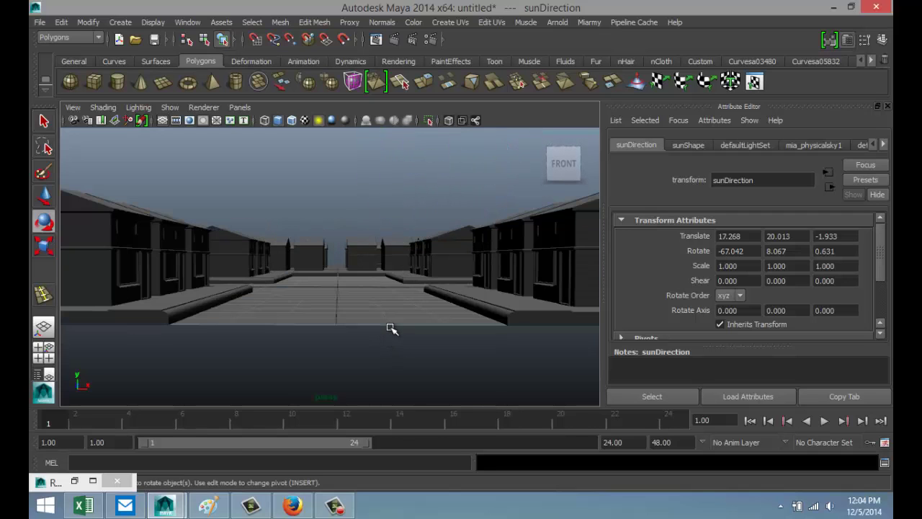
pyautogui.keyDown('alt'); pyautogui.moveTo(394, 331); pyautogui.dragTo(385, 331); pyautogui.keyUp('alt')
pyautogui.keyDown('alt'); pyautogui.moveTo(385, 332); pyautogui.dragTo(387, 330, button='middle'); pyautogui.keyUp('alt')
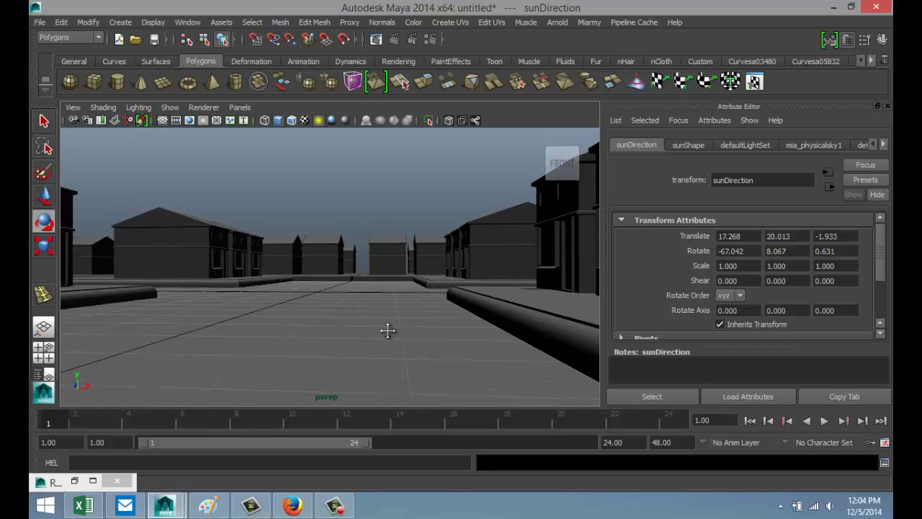
pyautogui.click(395, 38)
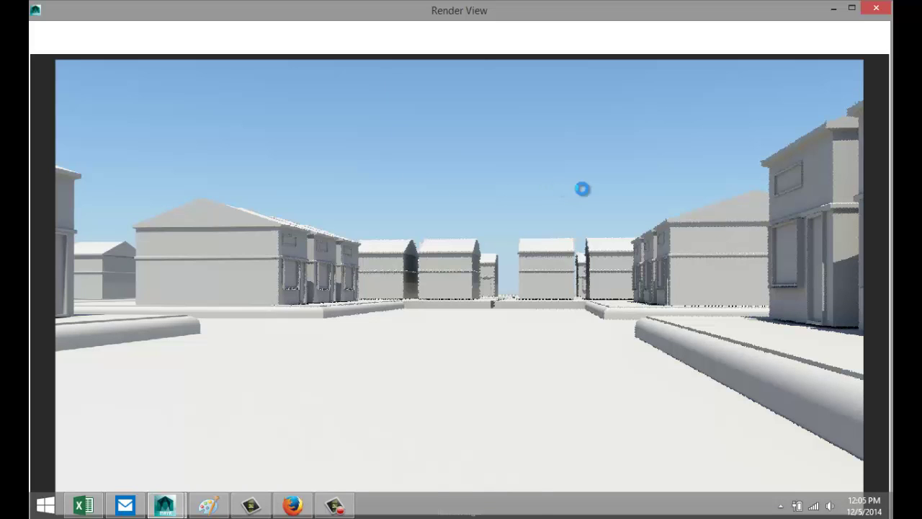
pyautogui.click(874, 10)
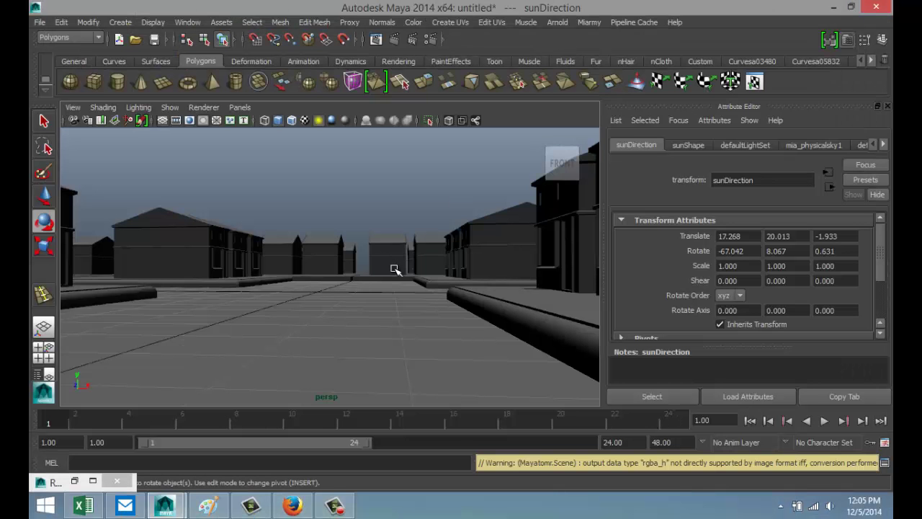
# - Close the gaps by moving the rear-left intersection to about -12.29 in X and both rear intersections to about -24.47 in Z
pyautogui.keyDown('alt'); pyautogui.moveTo(396, 267); pyautogui.dragTo(401, 303); pyautogui.keyUp('alt')
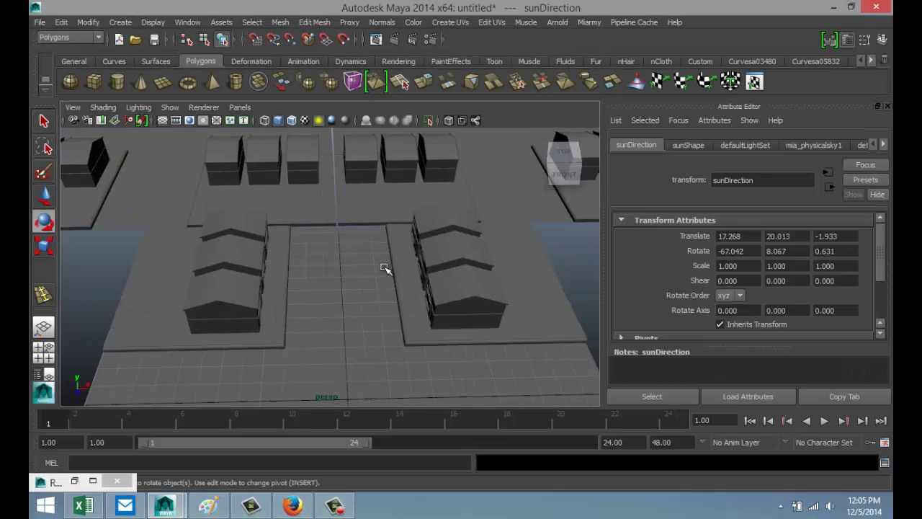
pyautogui.keyDown('alt'); pyautogui.moveTo(384, 267); pyautogui.dragTo(382, 389, button='middle'); pyautogui.keyUp('alt')
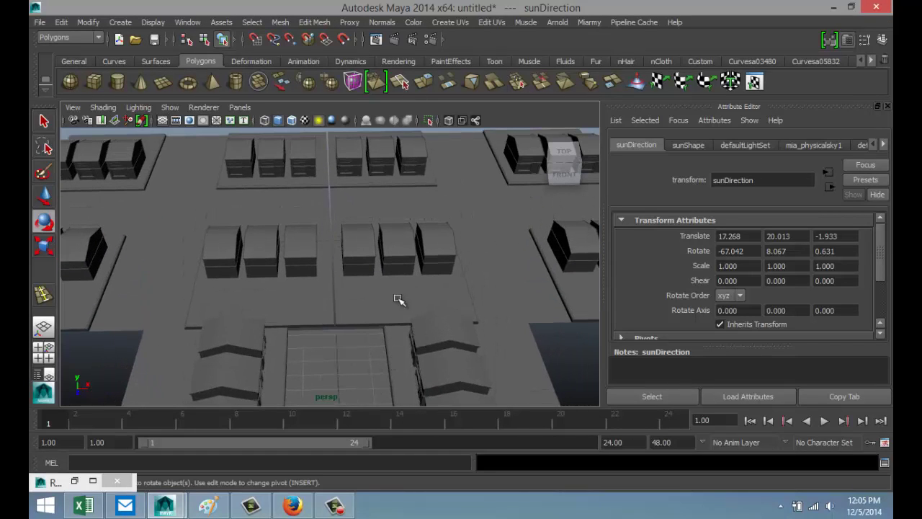
pyautogui.click(295, 209)
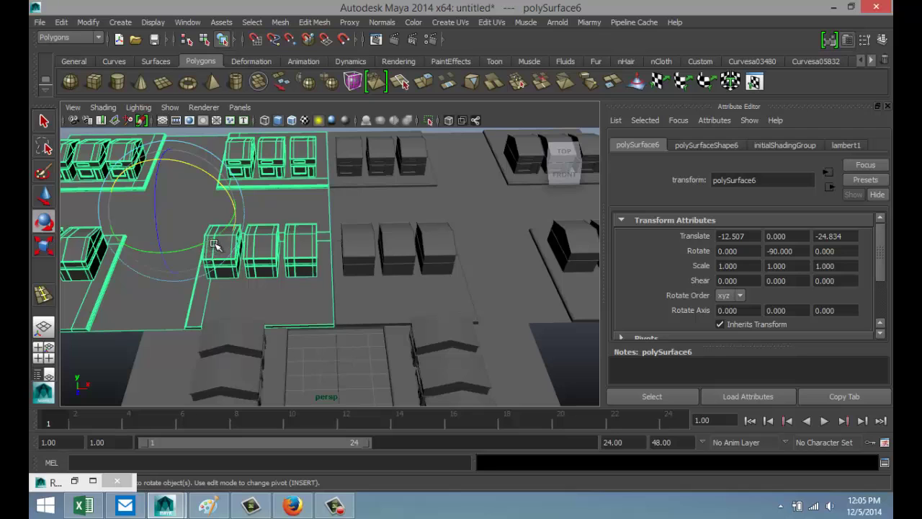
pyautogui.press('w')
pyautogui.moveTo(129, 217); pyautogui.dragTo(133, 213)
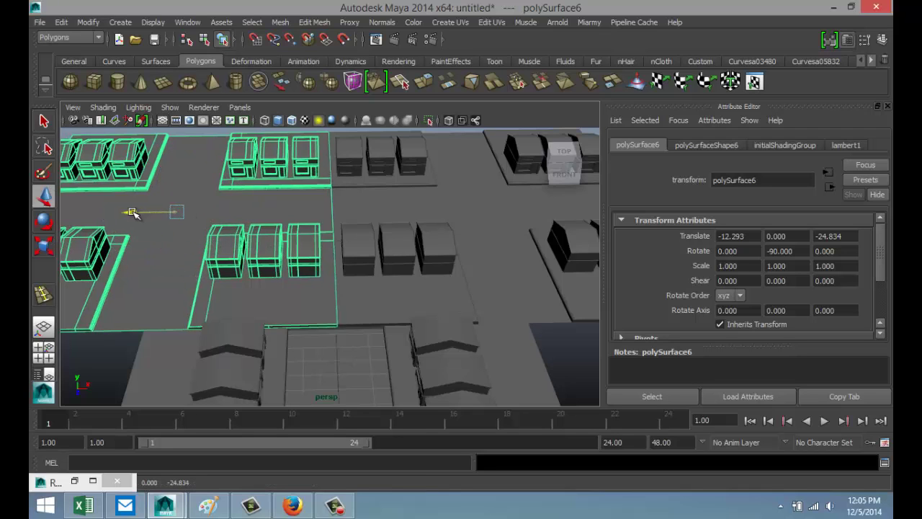
pyautogui.click(367, 208)
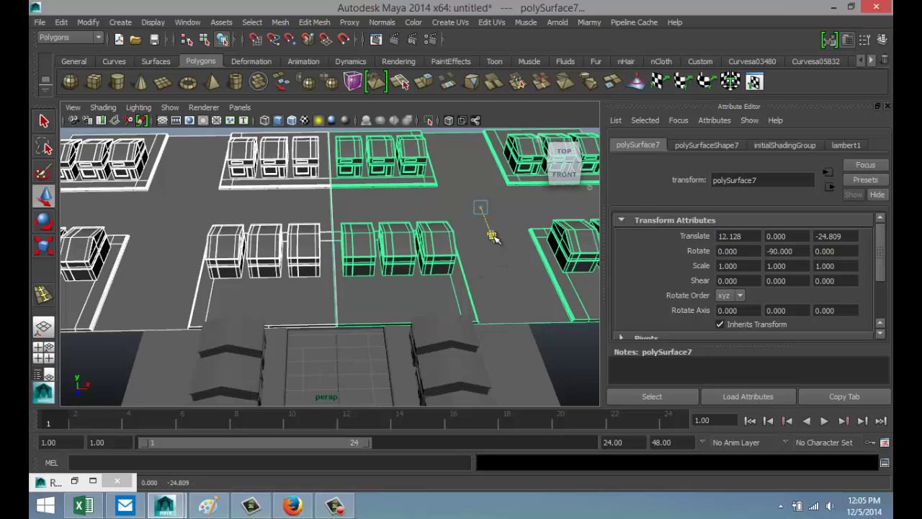
pyautogui.moveTo(492, 236)
pyautogui.mouseDown()
pyautogui.moveTo(494, 247)
pyautogui.moveTo(502, 231)
pyautogui.moveTo(502, 241)
pyautogui.mouseUp()
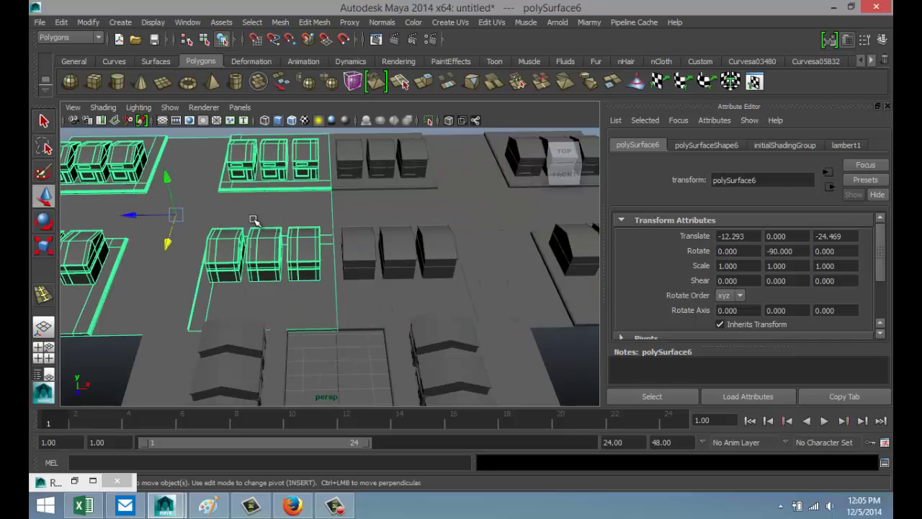
# - Separate the two rear intersection meshes into individual objects and clear the selection
pyautogui.press('a')
pyautogui.click(473, 243)
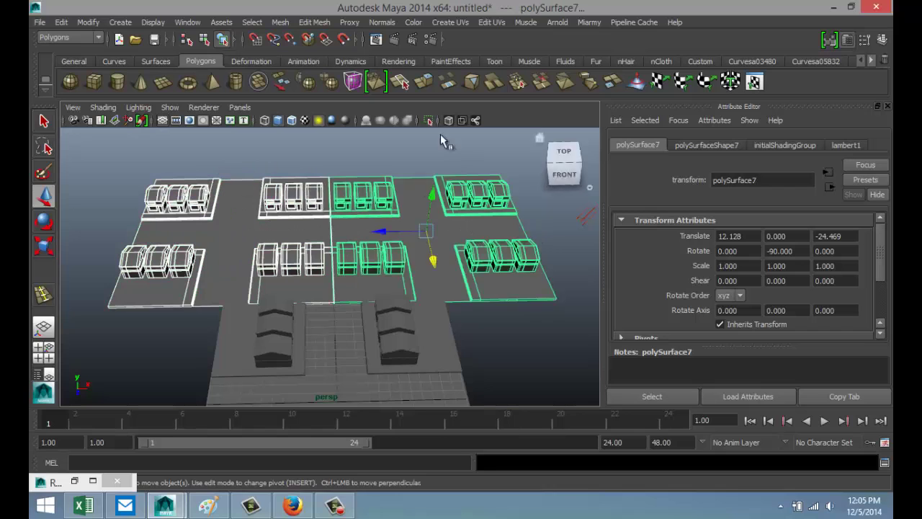
pyautogui.click(281, 24)
pyautogui.click(300, 54)
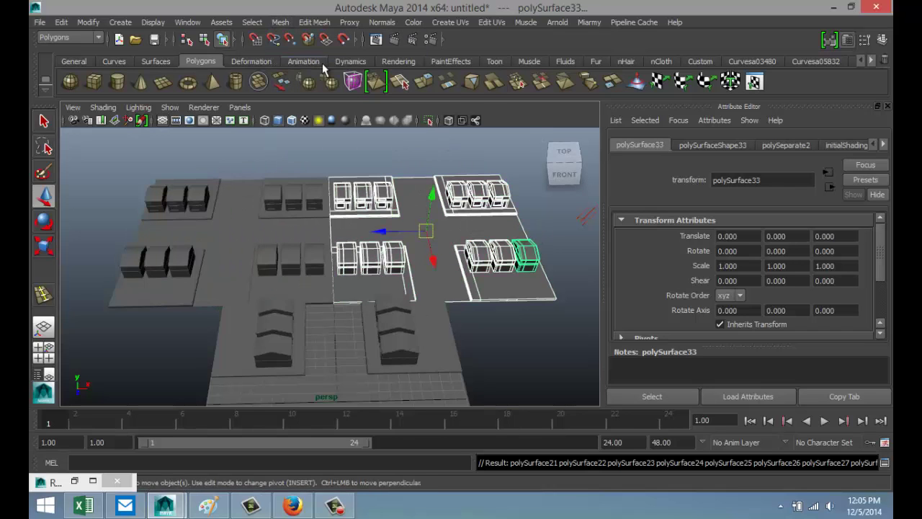
pyautogui.click(548, 352)
# - Combine the six houses in the middle row facing the central street into one mesh and center its pivot
pyautogui.click(267, 258)
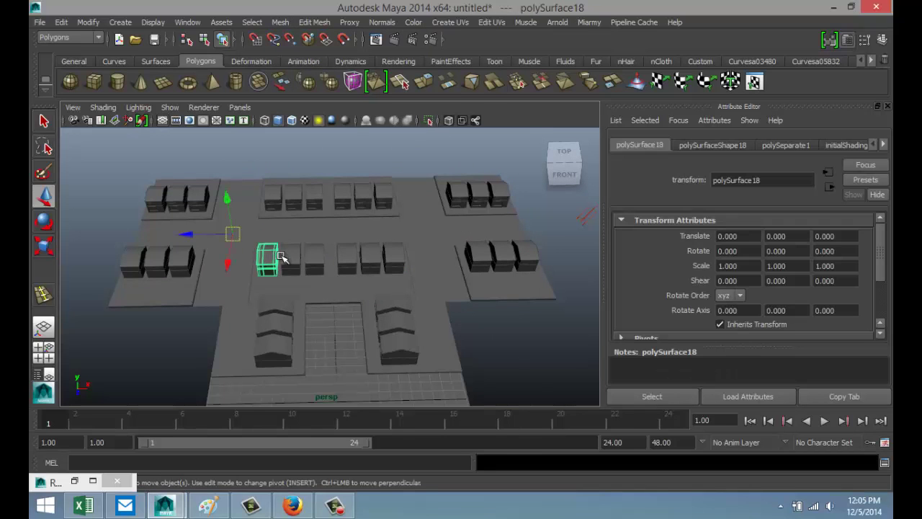
pyautogui.keyDown('shift'); pyautogui.click(291, 258); pyautogui.keyUp('shift')
pyautogui.keyDown('shift'); pyautogui.click(314, 258); pyautogui.keyUp('shift')
pyautogui.keyDown('shift'); pyautogui.click(346, 258); pyautogui.keyUp('shift')
pyautogui.keyDown('shift'); pyautogui.click(370, 258); pyautogui.keyUp('shift')
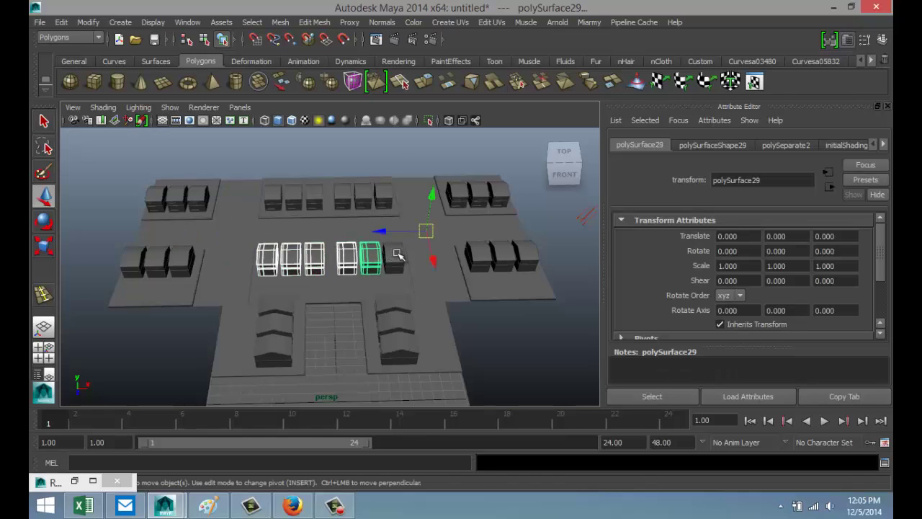
pyautogui.keyDown('shift'); pyautogui.click(394, 258); pyautogui.keyUp('shift')
pyautogui.click(281, 22)
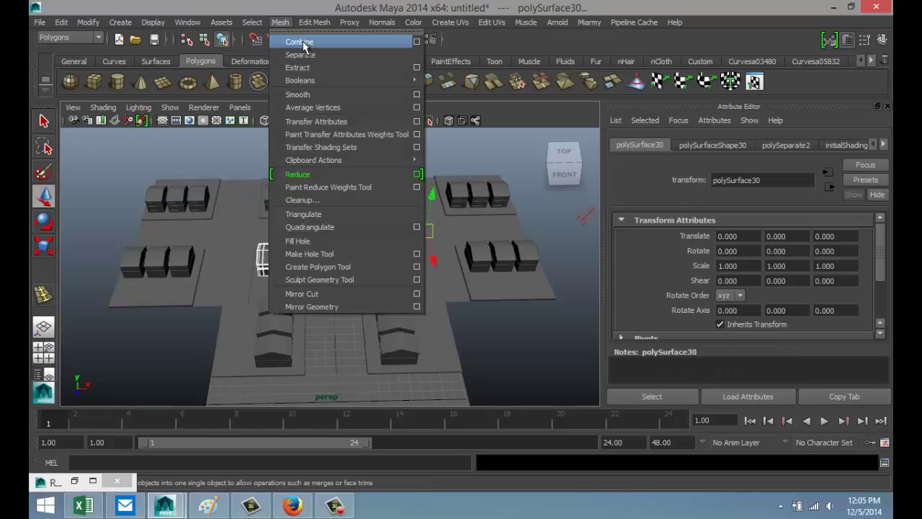
pyautogui.click(300, 43)
pyautogui.click(88, 23)
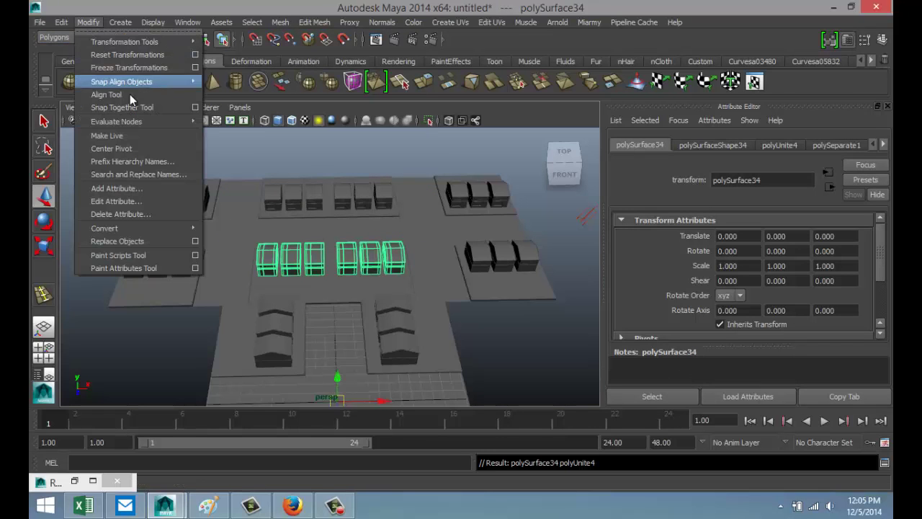
pyautogui.click(115, 147)
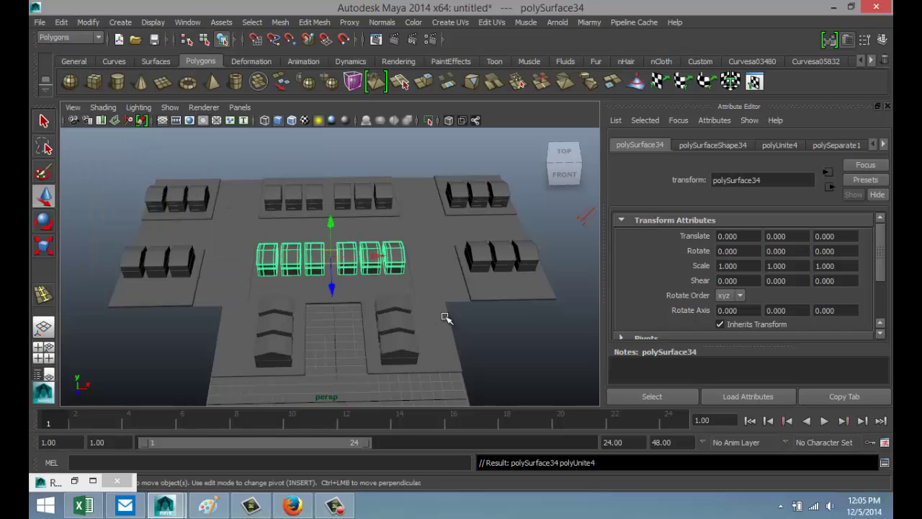
# - Turn the combined row of six houses around by setting its Y rotation to -180
pyautogui.press('e')
pyautogui.moveTo(328, 295); pyautogui.dragTo(285, 185)
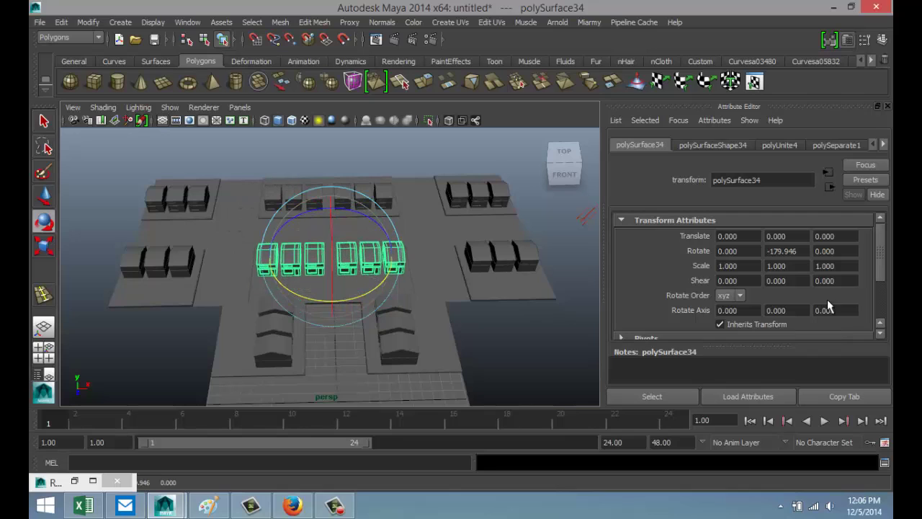
pyautogui.doubleClick(805, 248)
pyautogui.write('-180')
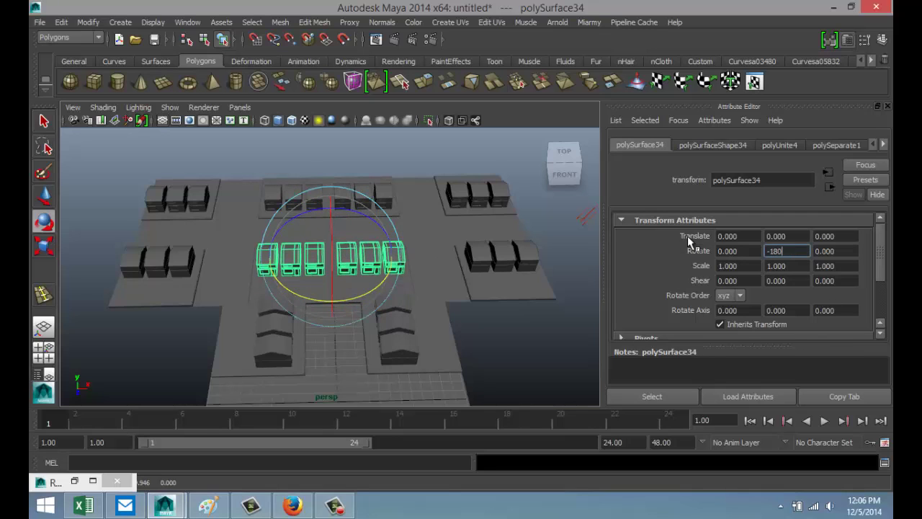
pyautogui.press('Return')
# - Frame the central street at eye level, show the resolution gate, and render the current frame with mental ray
pyautogui.keyDown('alt'); pyautogui.moveTo(403, 382); pyautogui.dragTo(381, 334); pyautogui.keyUp('alt')
pyautogui.scroll(3, 381, 346)
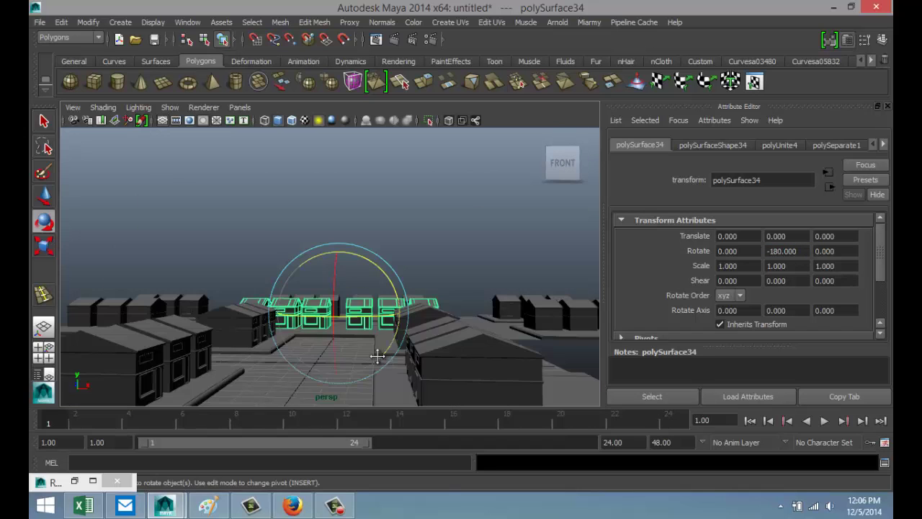
pyautogui.scroll(3, 381, 339)
pyautogui.scroll(2, 397, 313)
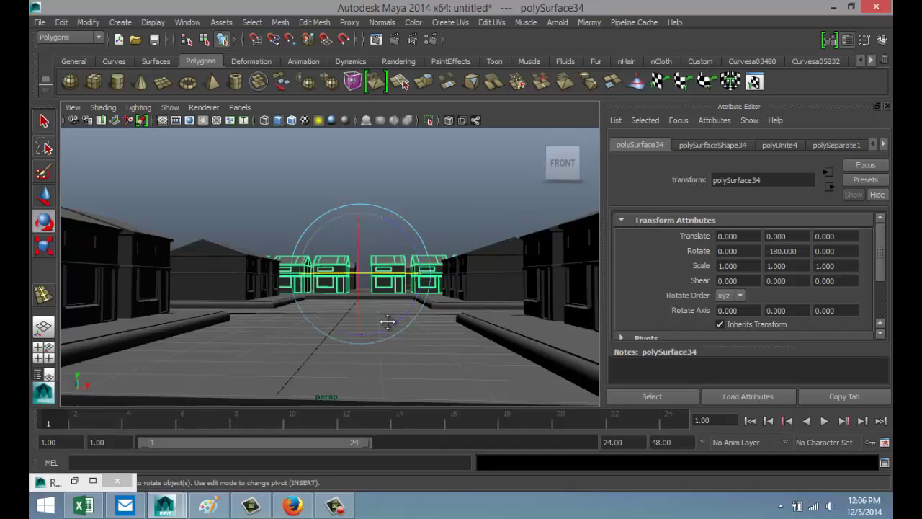
pyautogui.keyDown('alt'); pyautogui.moveTo(387, 322); pyautogui.dragTo(387, 329); pyautogui.keyUp('alt')
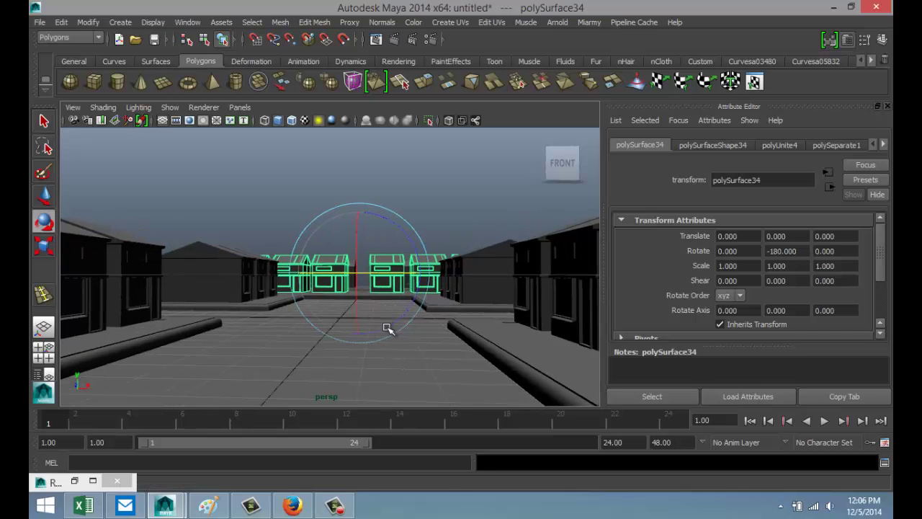
pyautogui.click(190, 122)
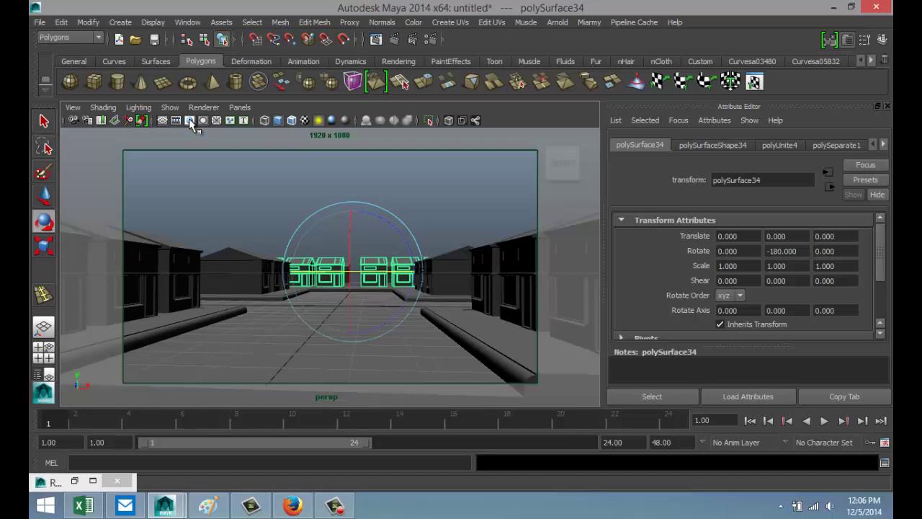
pyautogui.click(394, 40)
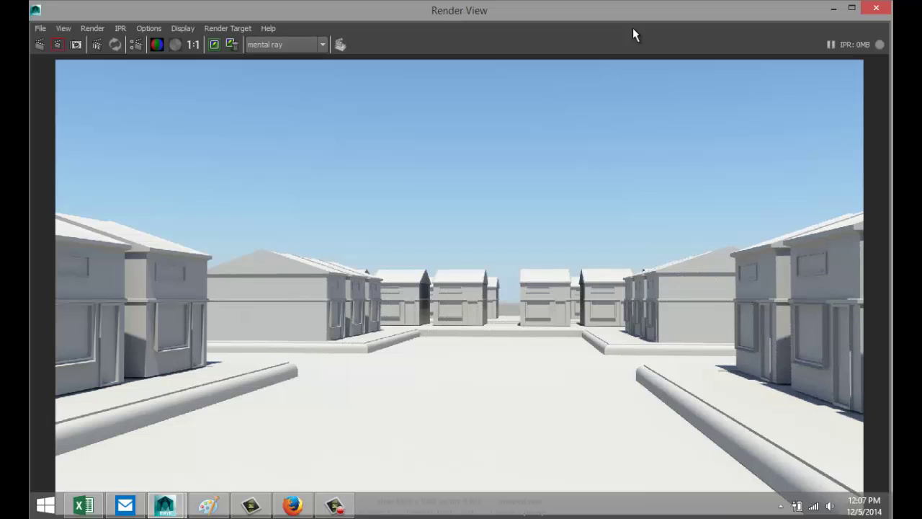
pyautogui.moveTo(343, 512)
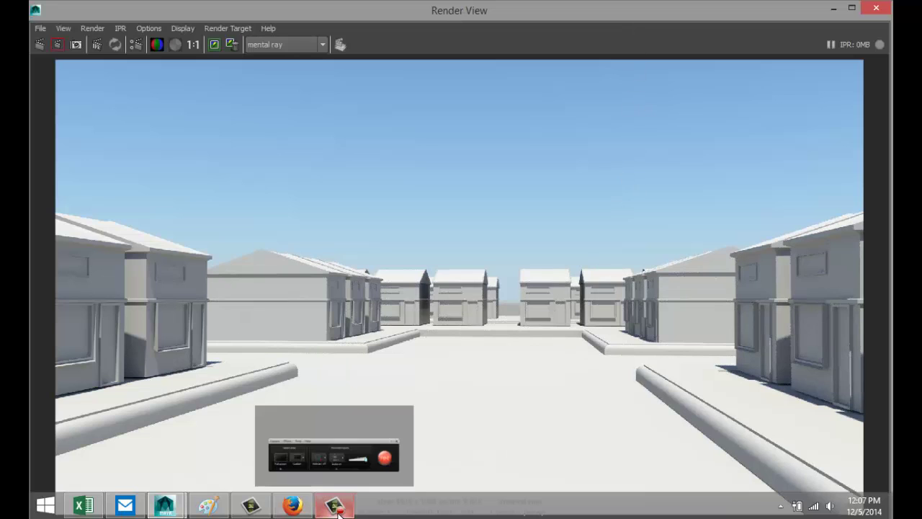